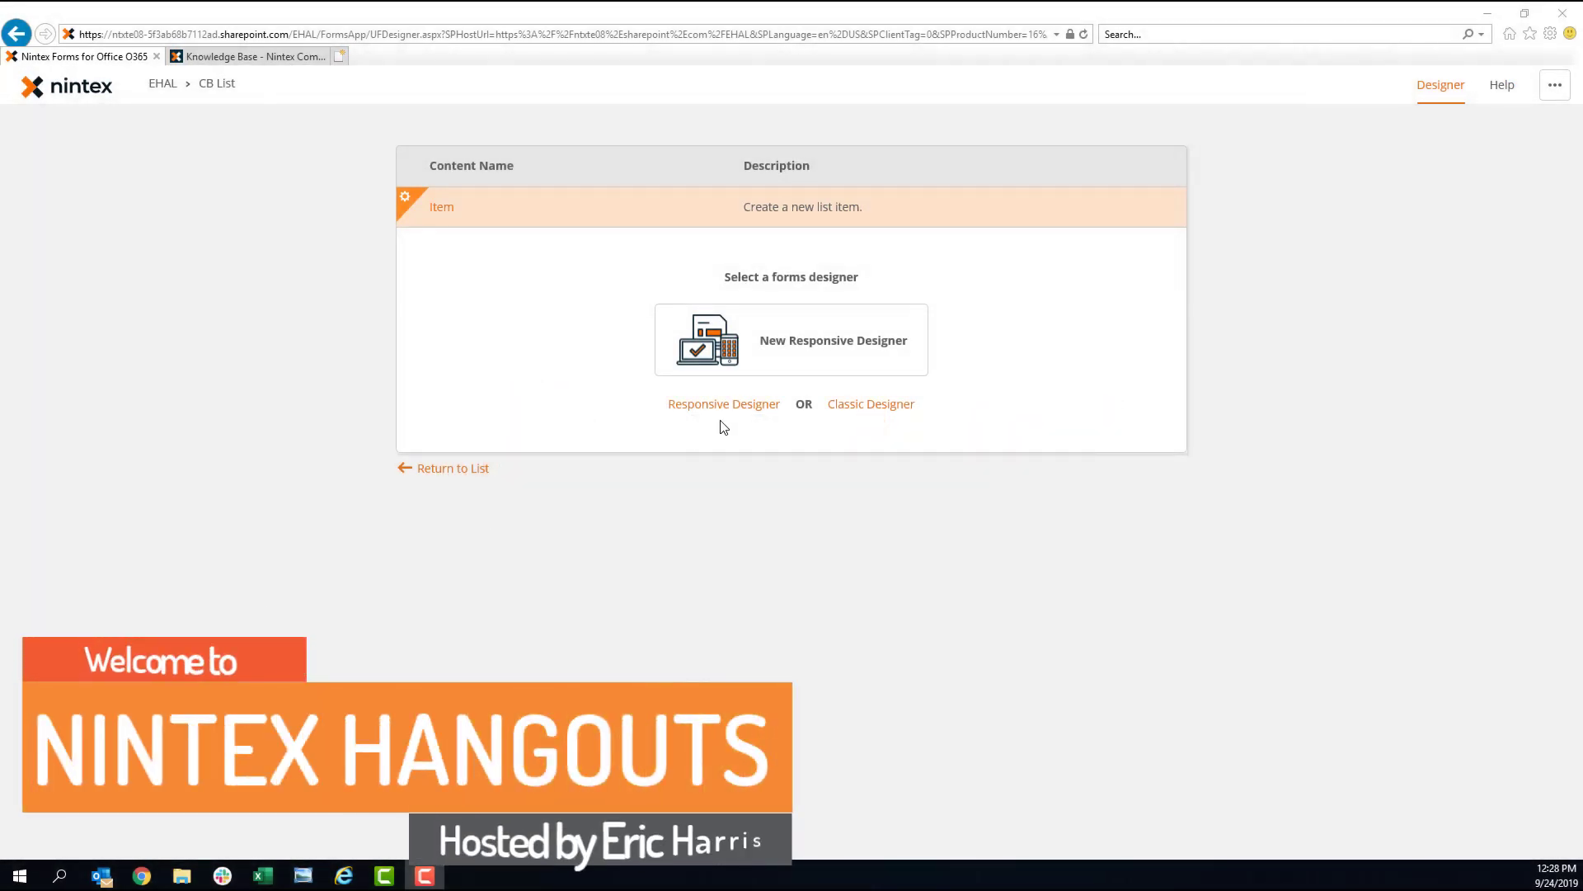
# - Open the CB List item form in the New Responsive Designer
pyautogui.click(707, 399)
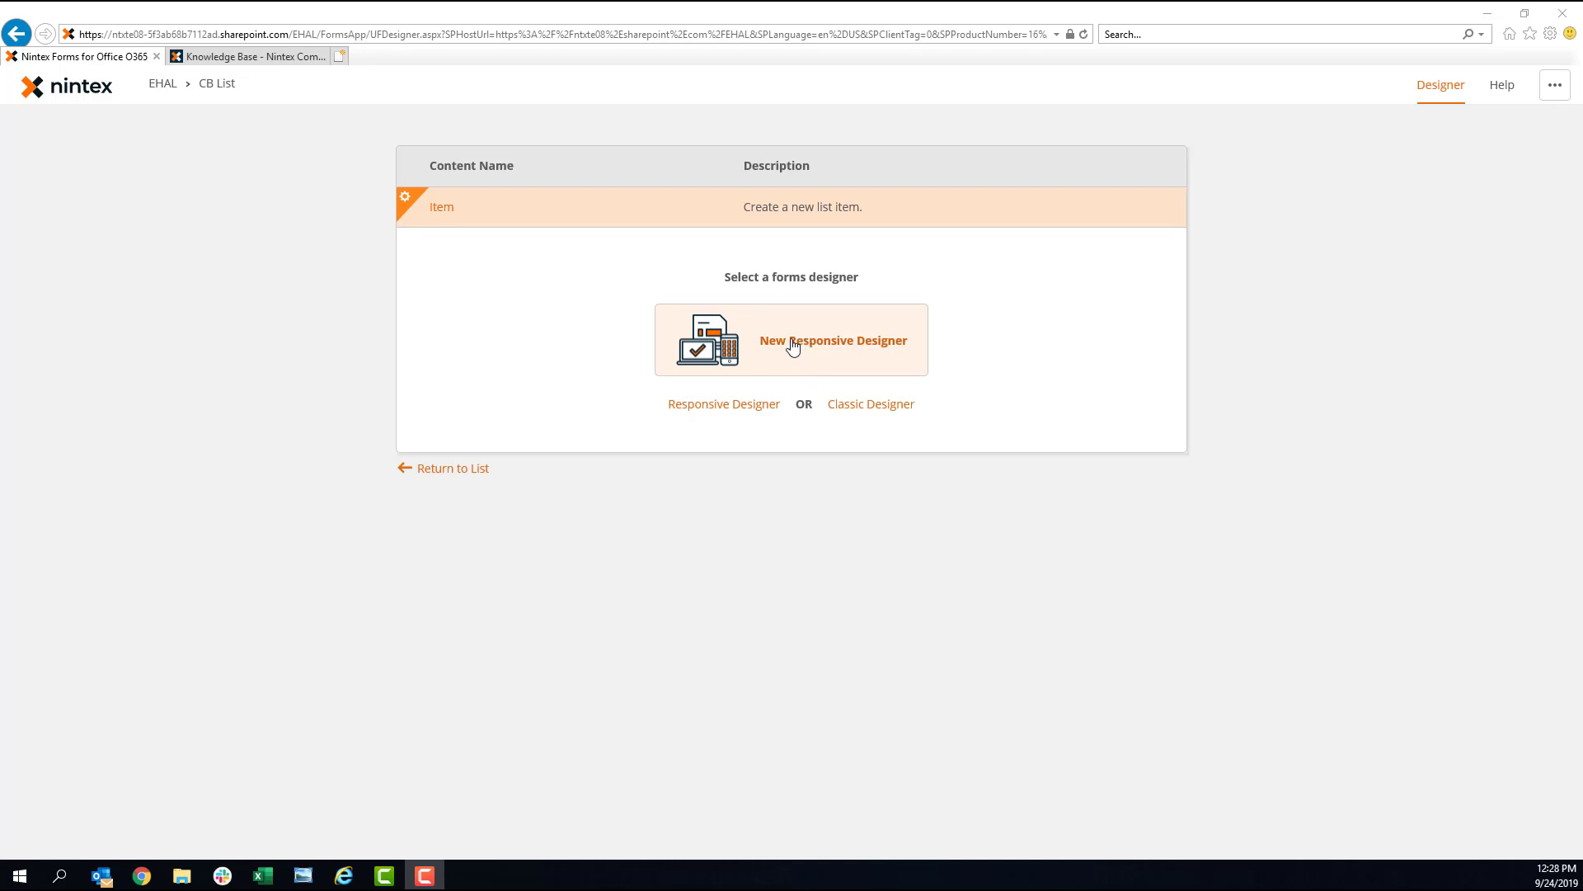
pyautogui.click(795, 344)
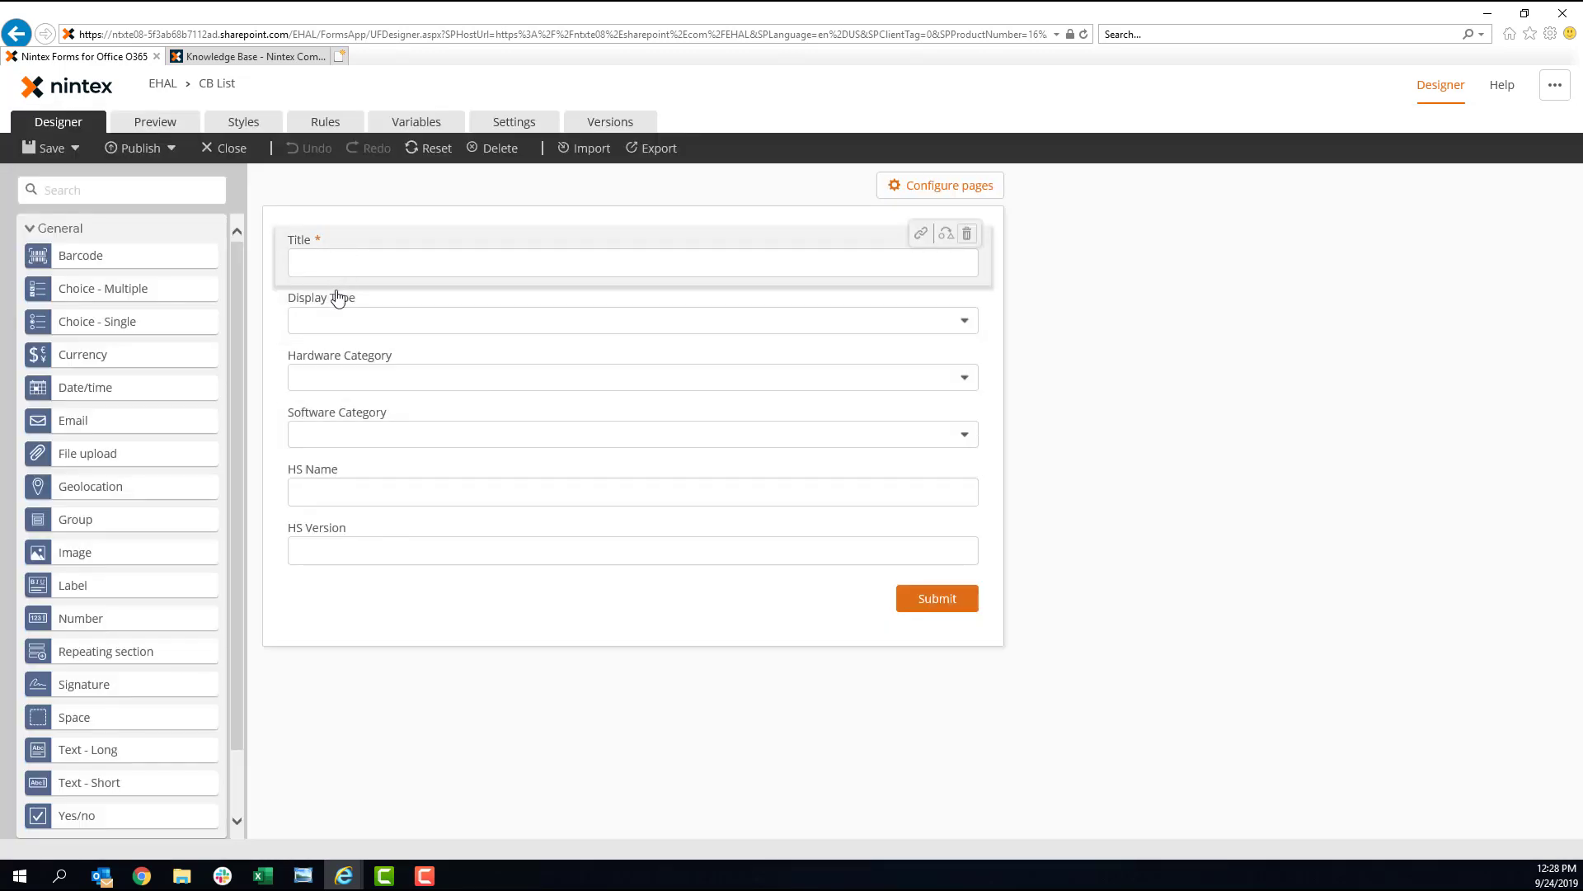
# - Examine the Display Type field's settings and its list of options
pyautogui.click(353, 324)
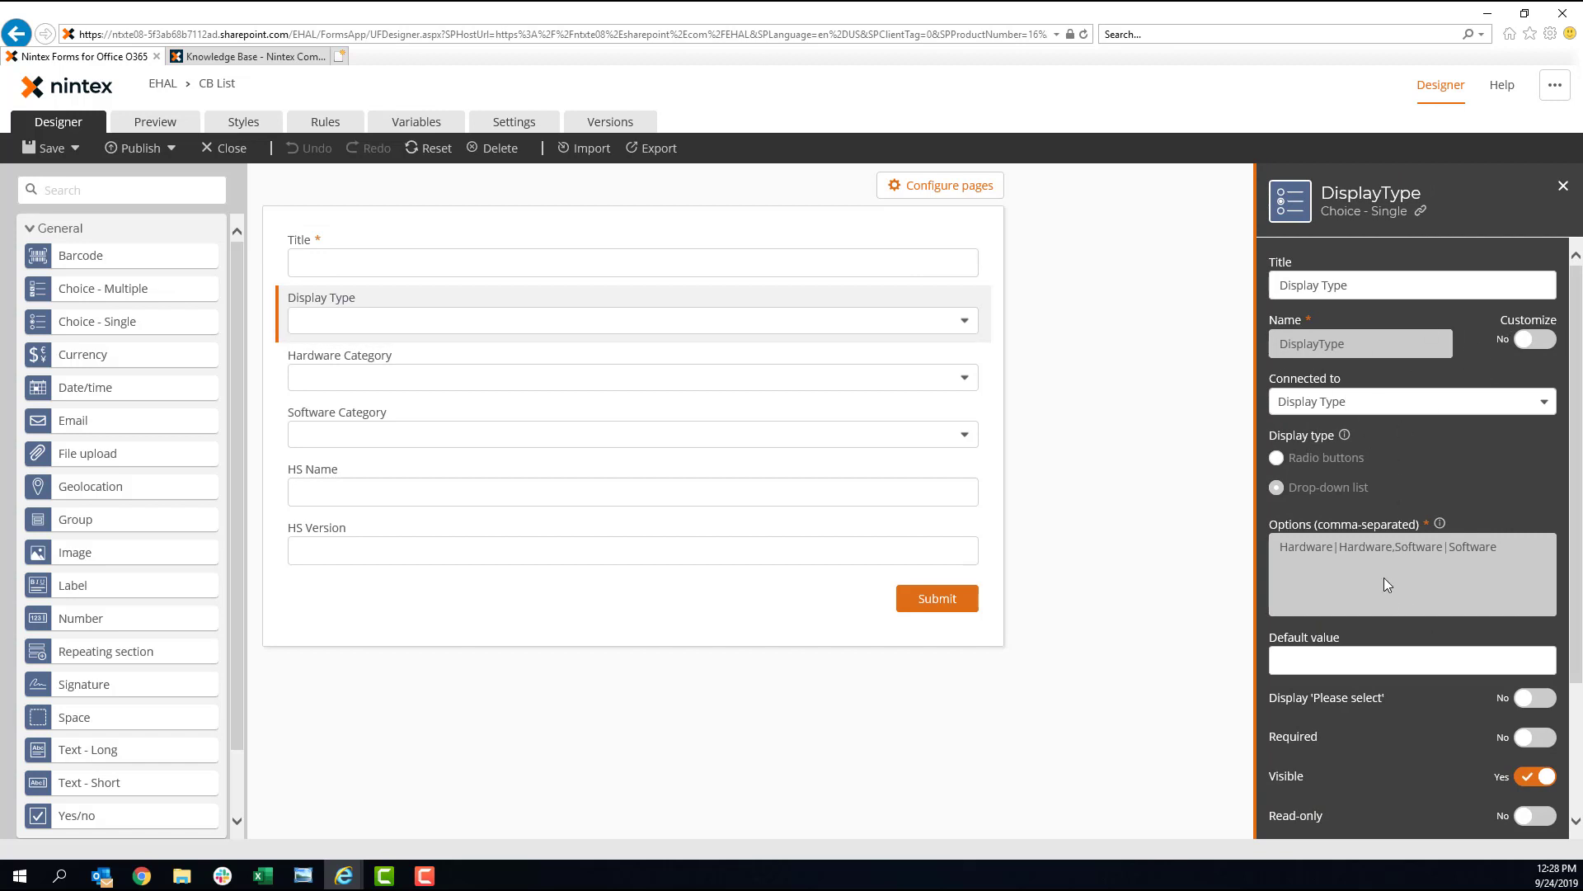
pyautogui.scroll(-3, 1386, 582)
pyautogui.scroll(3, 1404, 563)
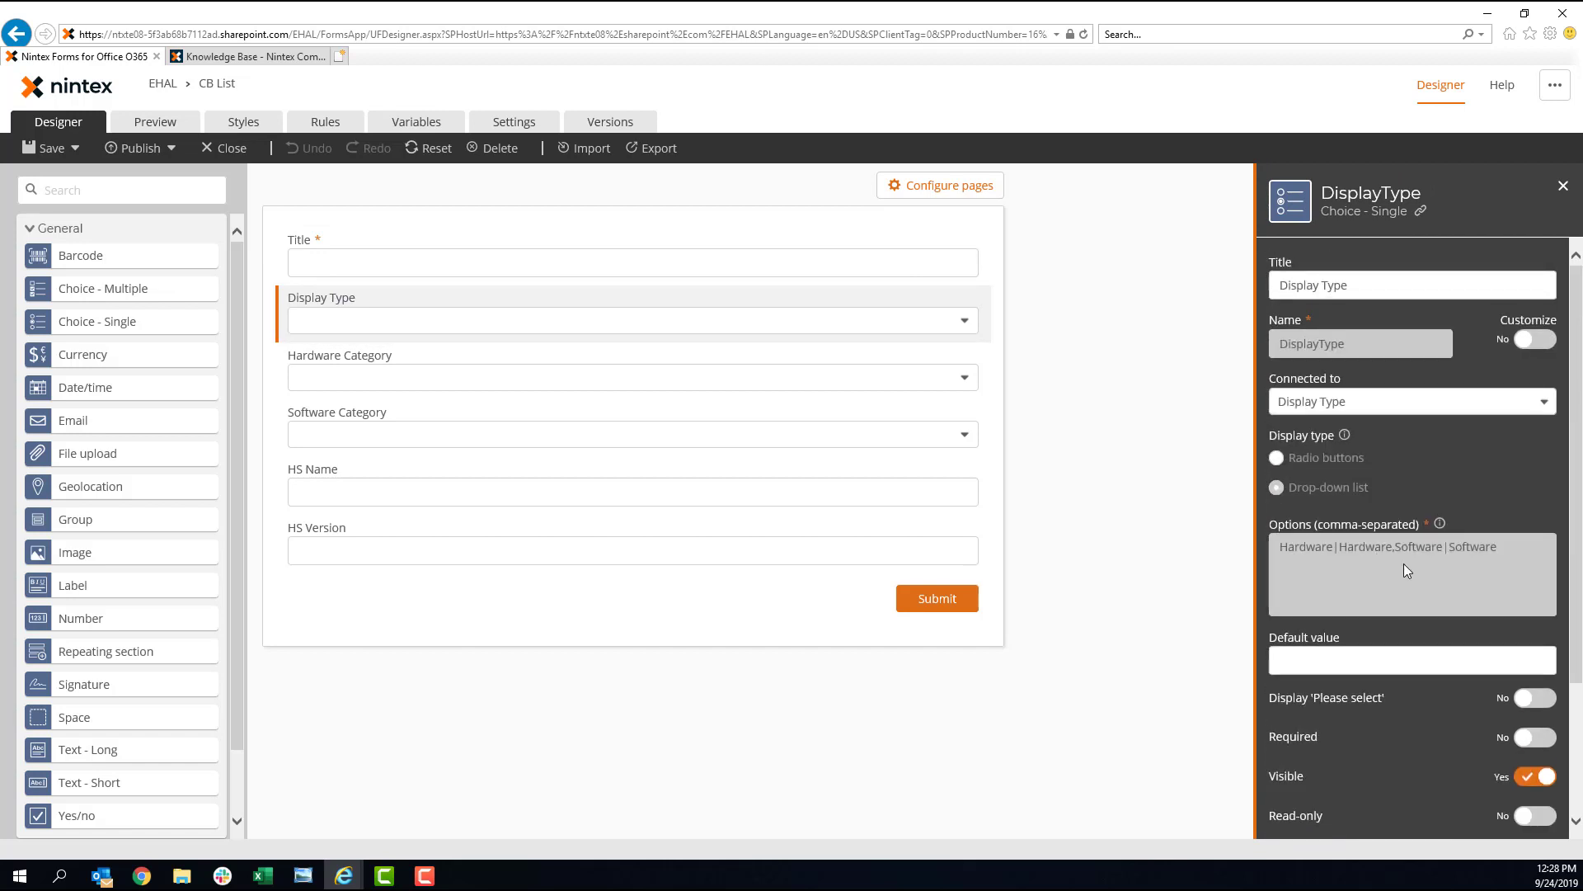
pyautogui.click(1485, 546)
pyautogui.hotkey('ctrl', 'a')
pyautogui.click(1443, 498)
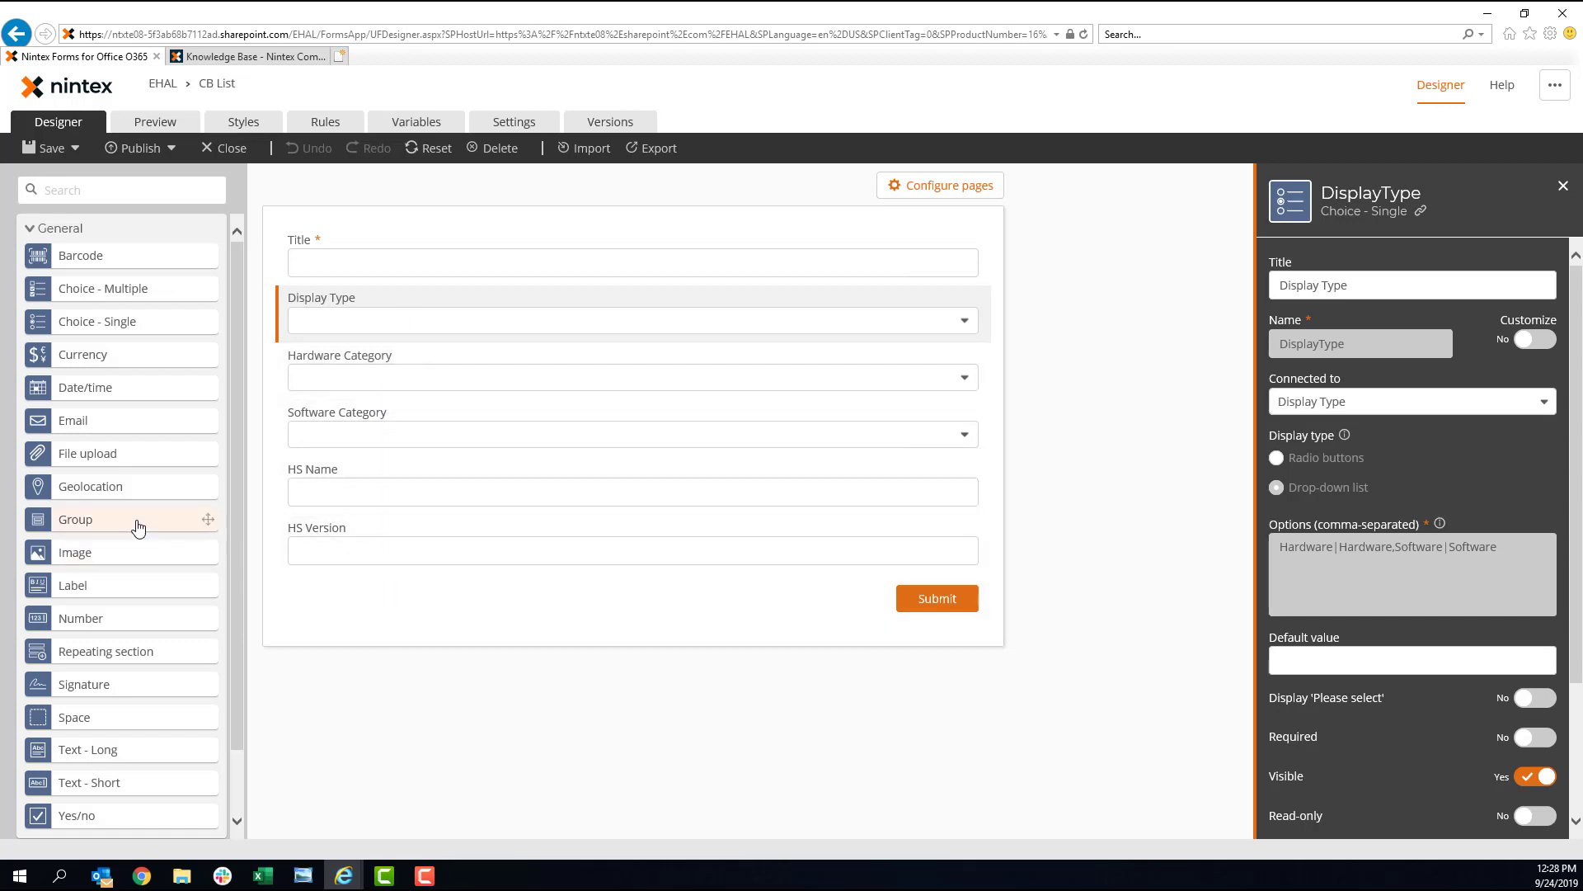
# - Add two groups below Display Type and move Hardware Category into the first and Software Category into the second
pyautogui.moveTo(133, 525); pyautogui.dragTo(462, 344)
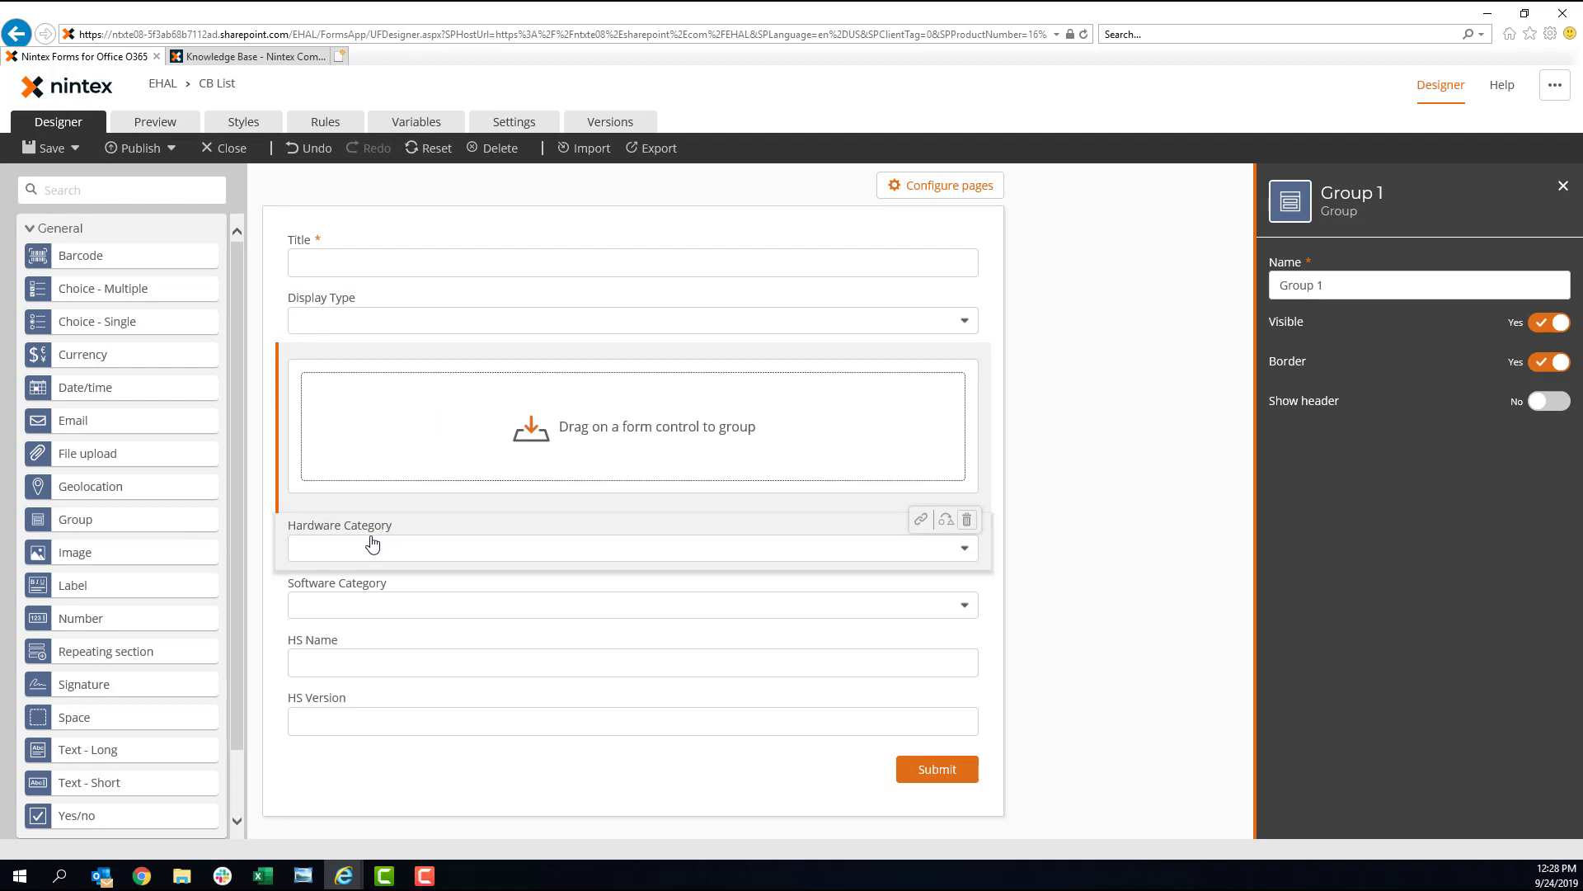
pyautogui.moveTo(88, 521); pyautogui.dragTo(396, 532)
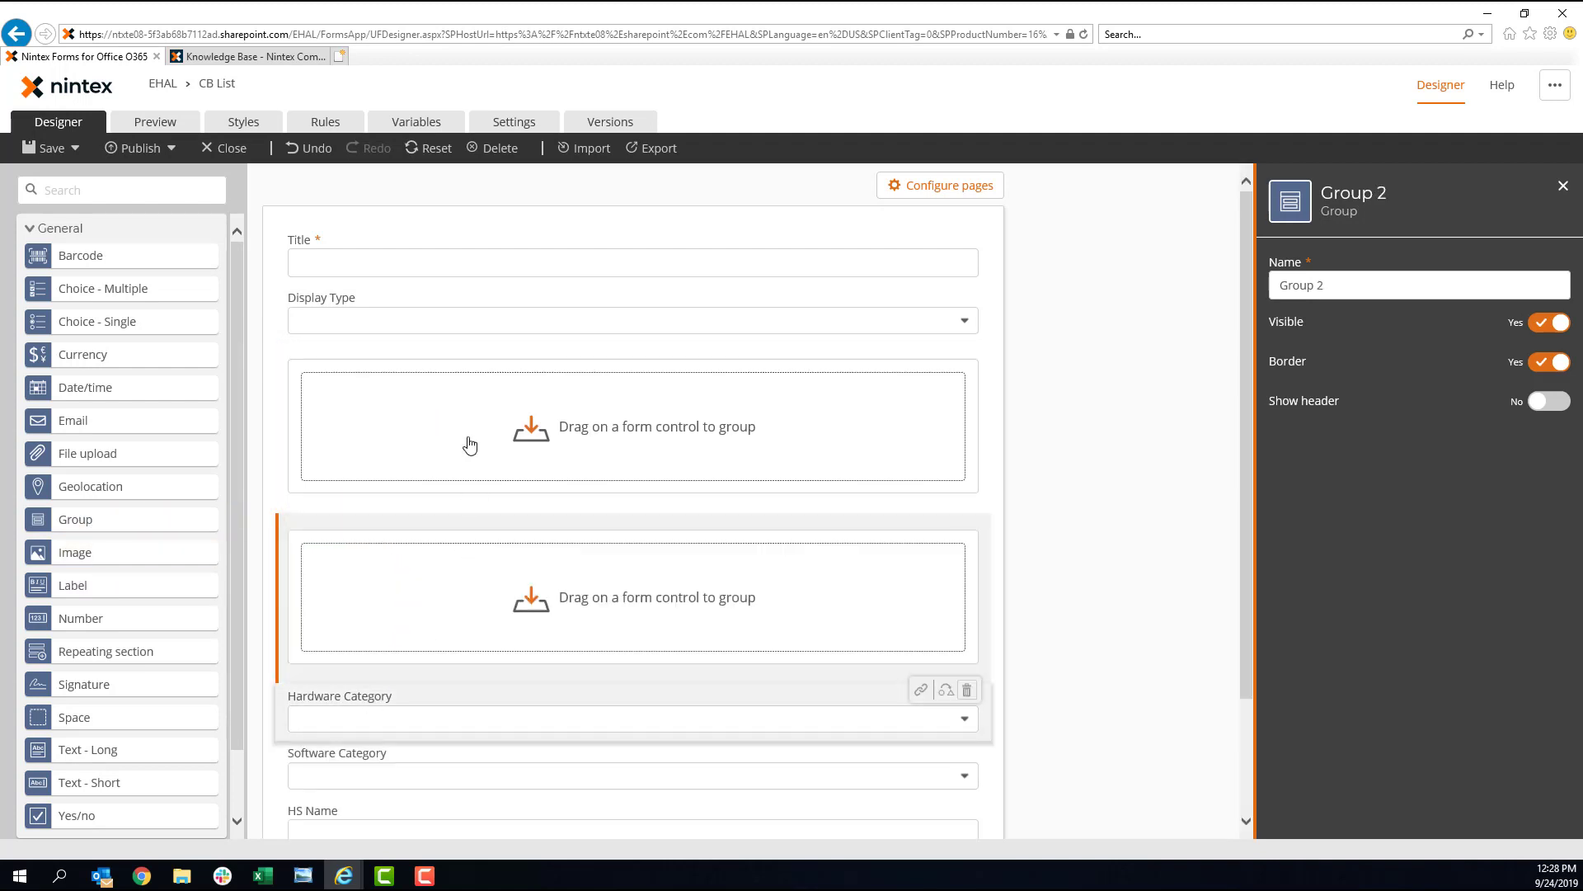
pyautogui.moveTo(470, 445); pyautogui.dragTo(463, 438)
pyautogui.moveTo(357, 660); pyautogui.dragTo(423, 499)
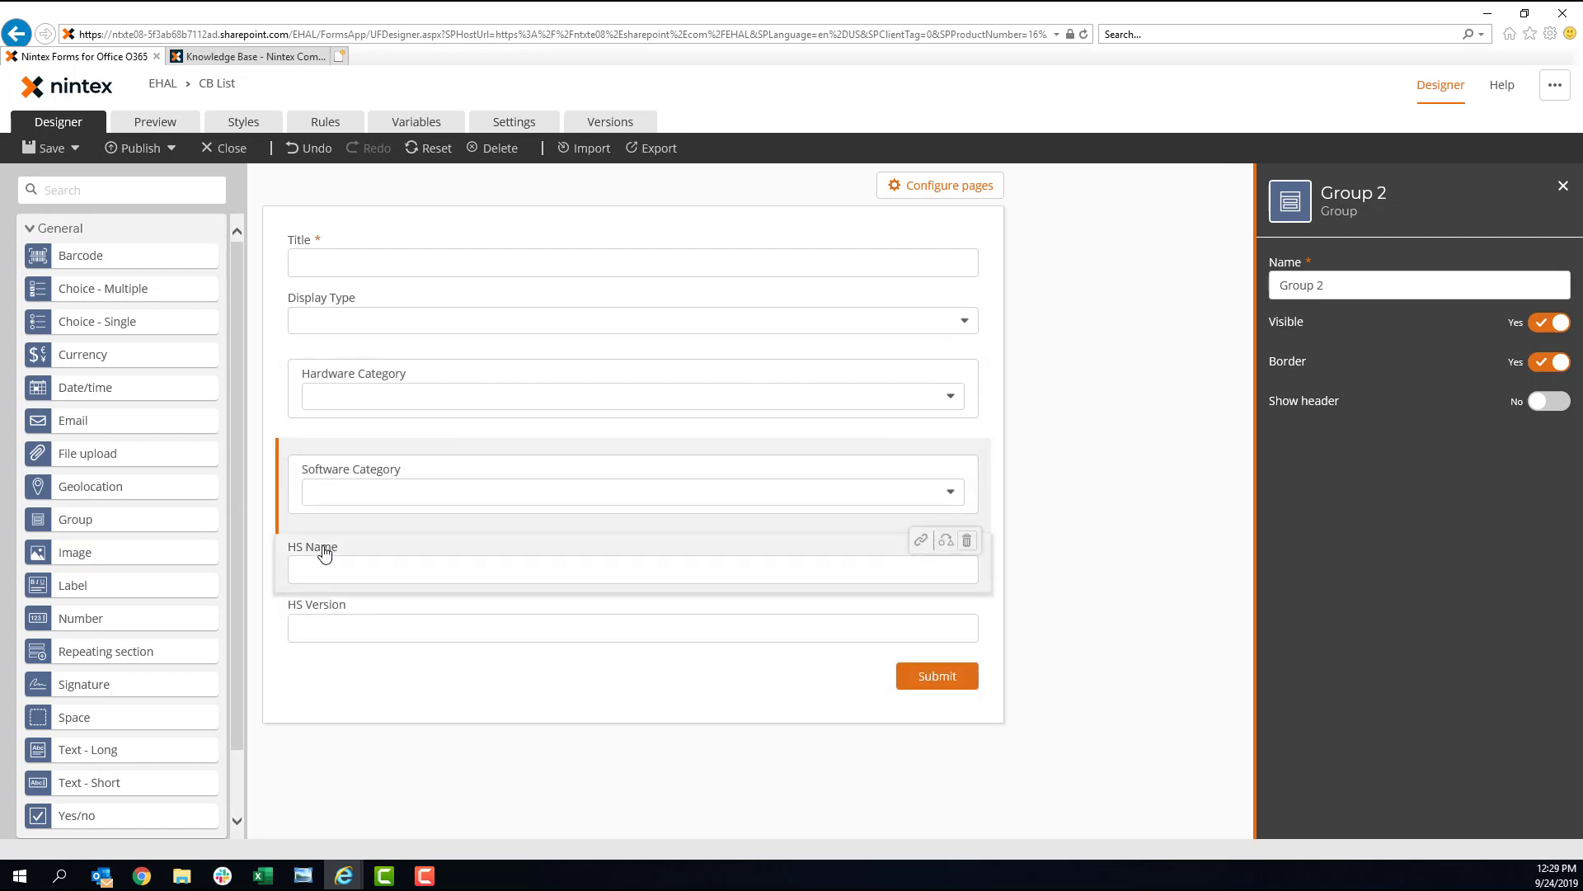
# - Move the HS Name and HS Version fields into the first group, side by side after Hardware Category
pyautogui.moveTo(323, 554); pyautogui.dragTo(735, 376)
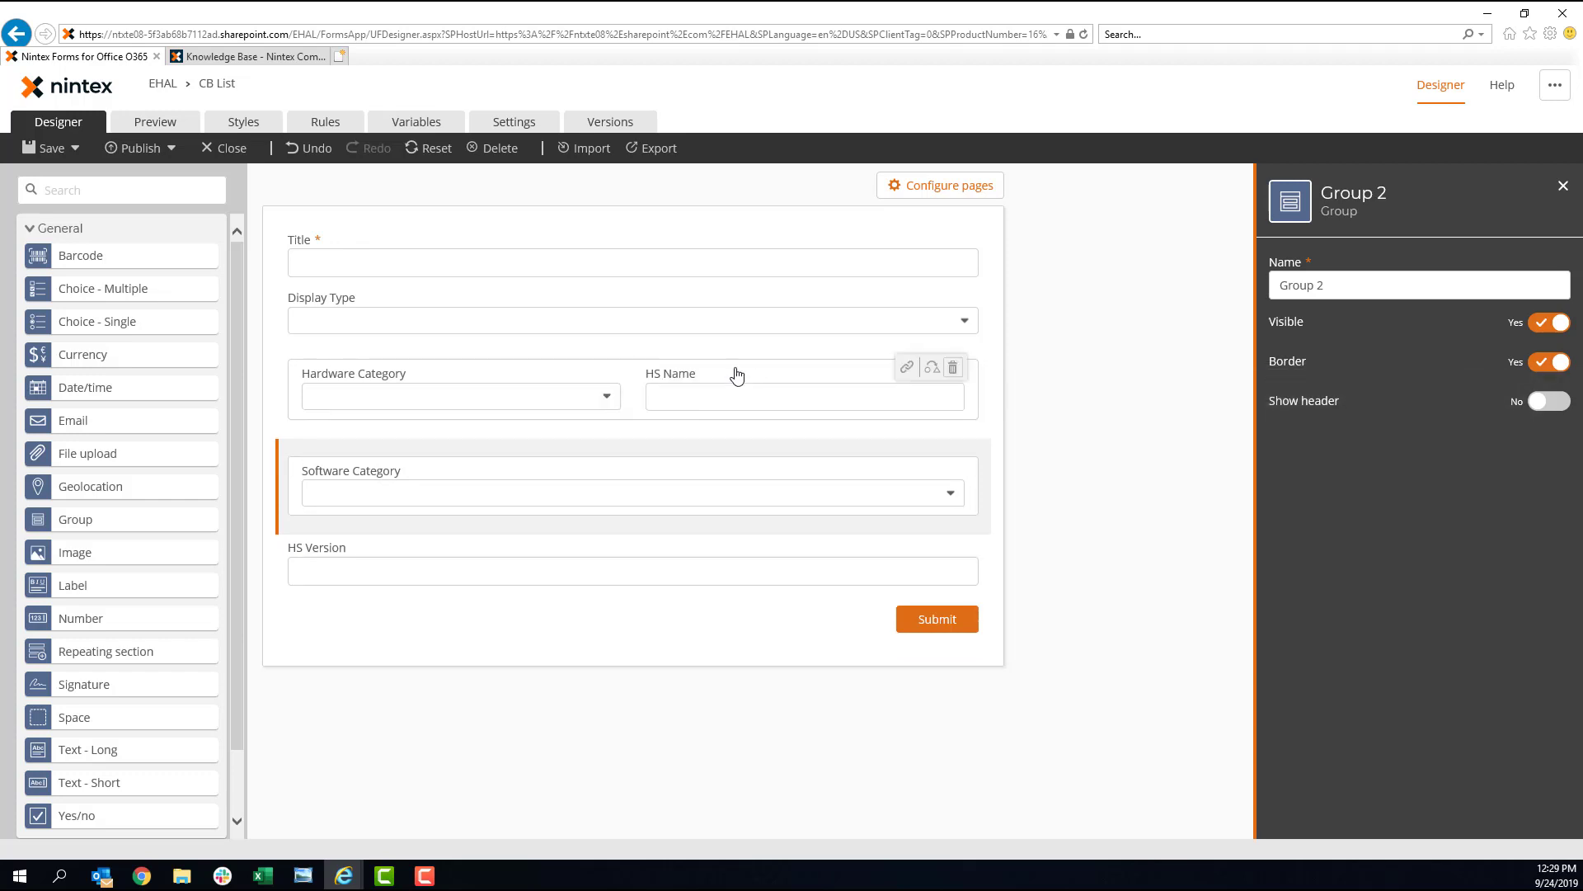
pyautogui.click(774, 399)
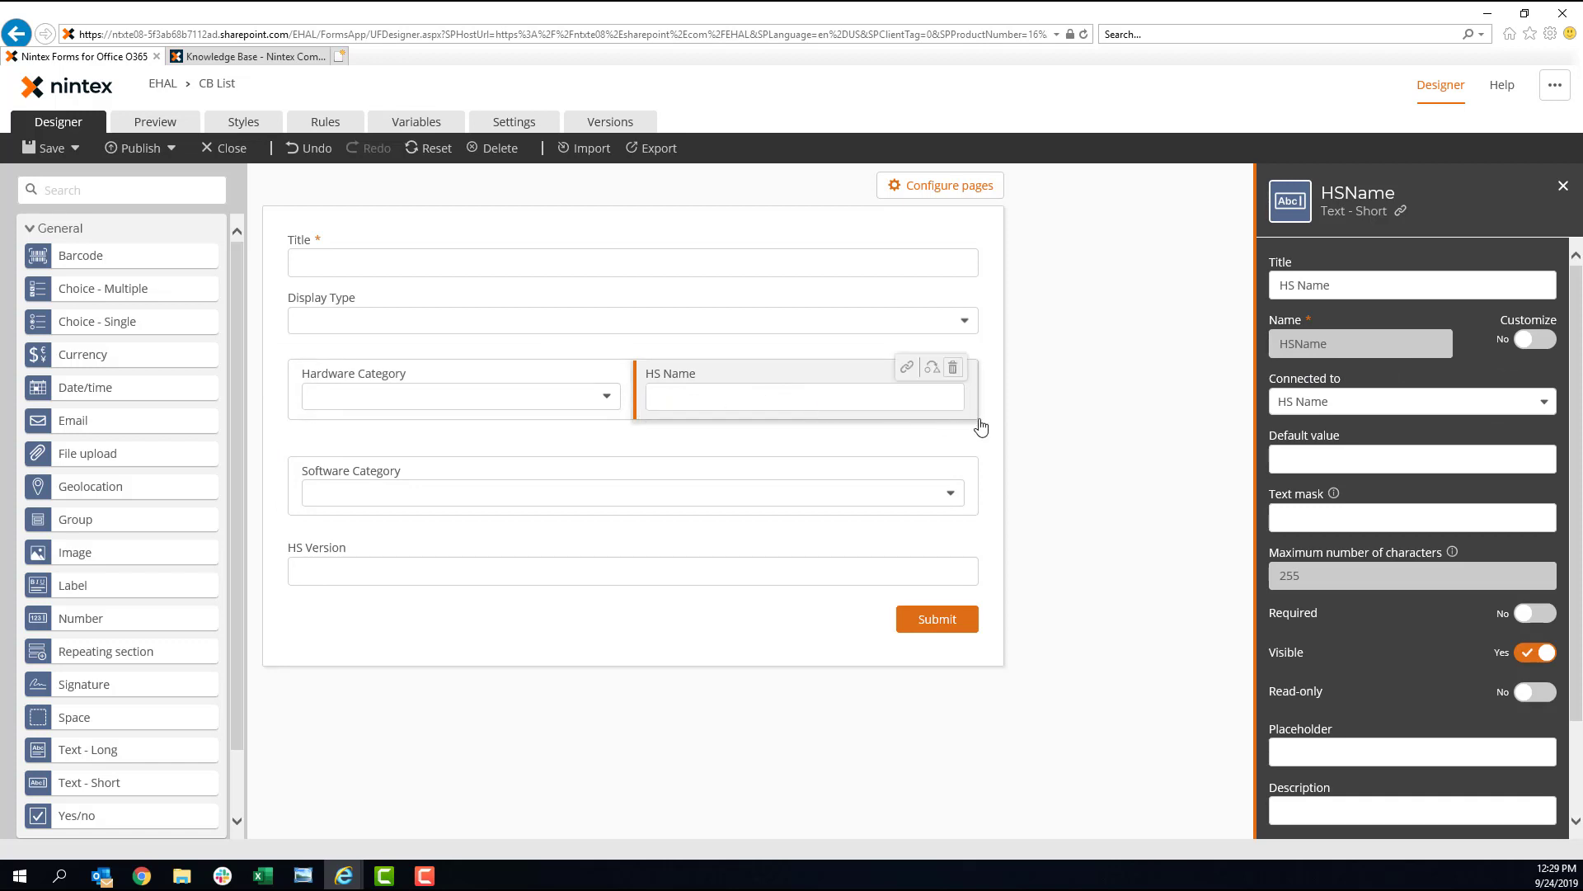
pyautogui.moveTo(611, 368); pyautogui.dragTo(686, 385)
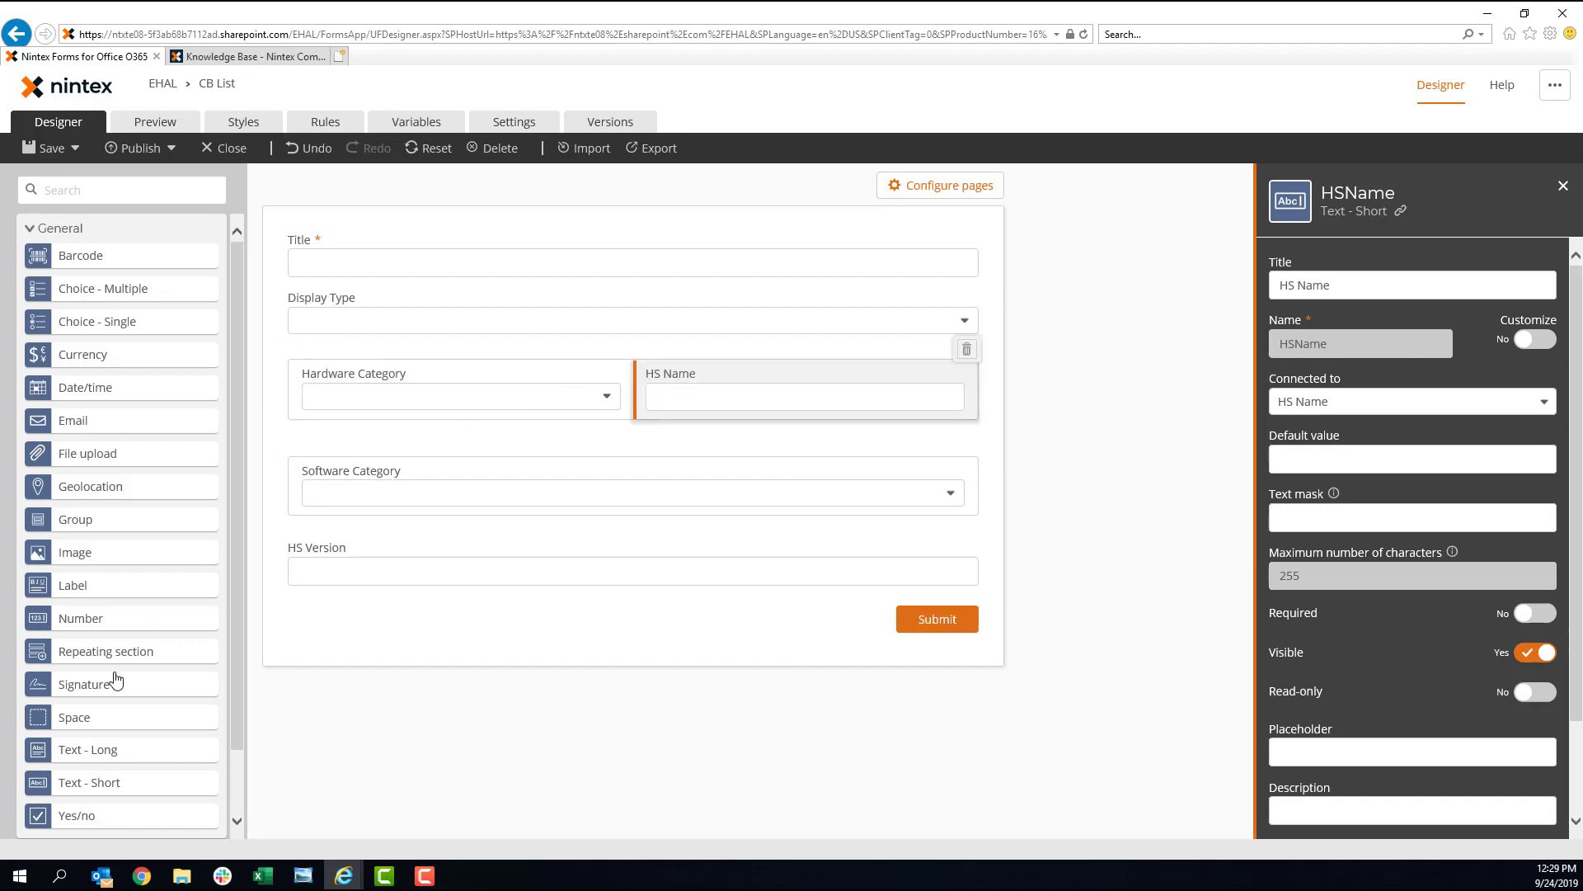
pyautogui.moveTo(300, 582); pyautogui.dragTo(924, 387)
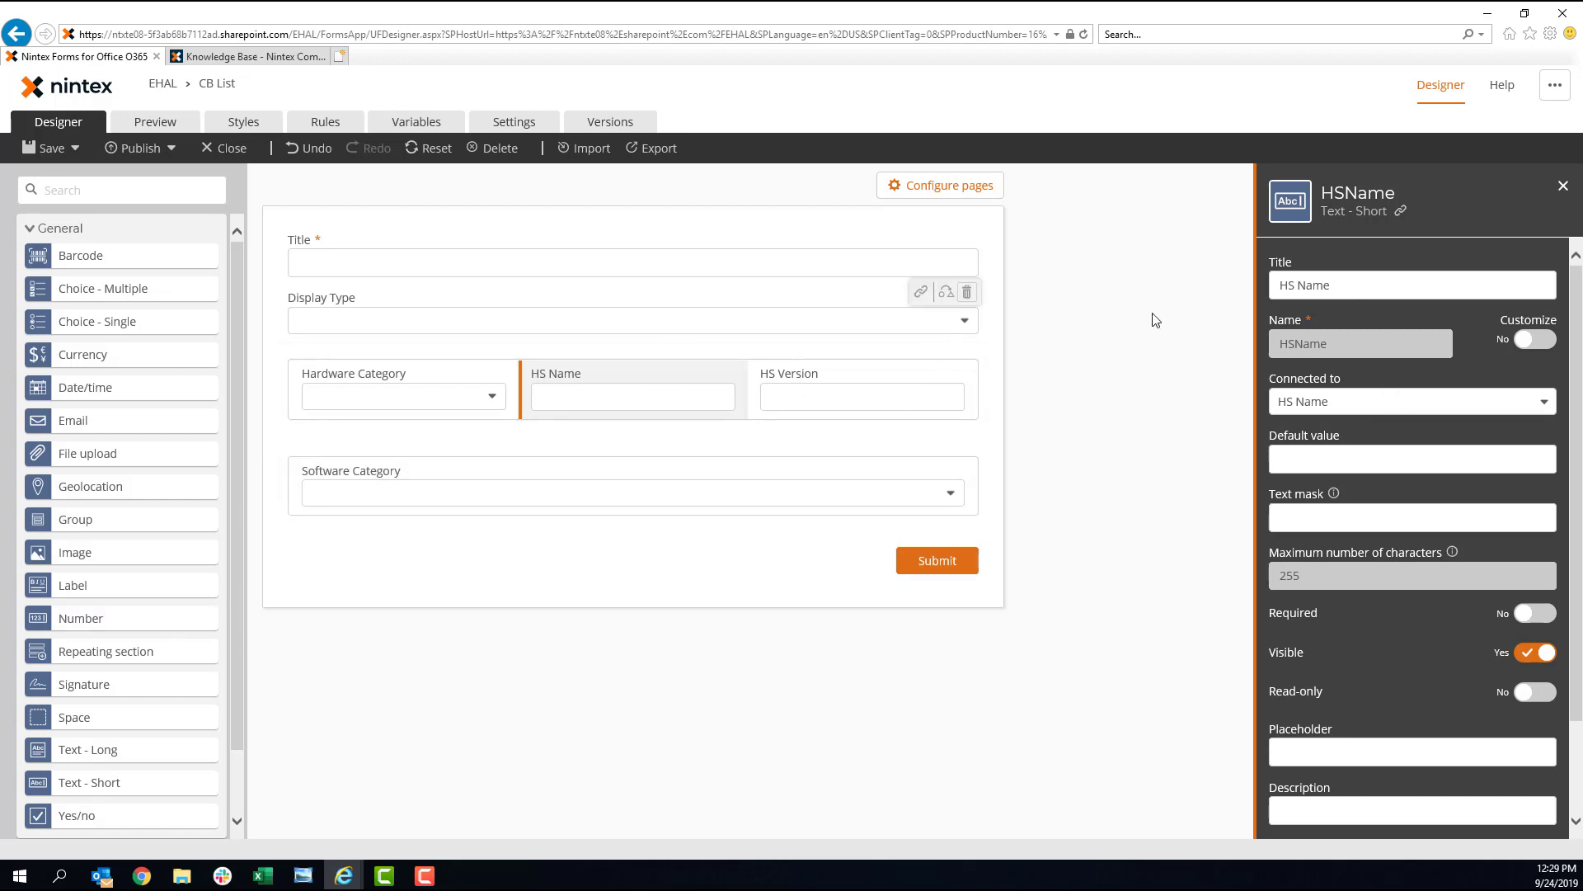
# - Change the title of the HS Name field to "Hardware Name"
pyautogui.moveTo(1333, 286); pyautogui.dragTo(1247, 286)
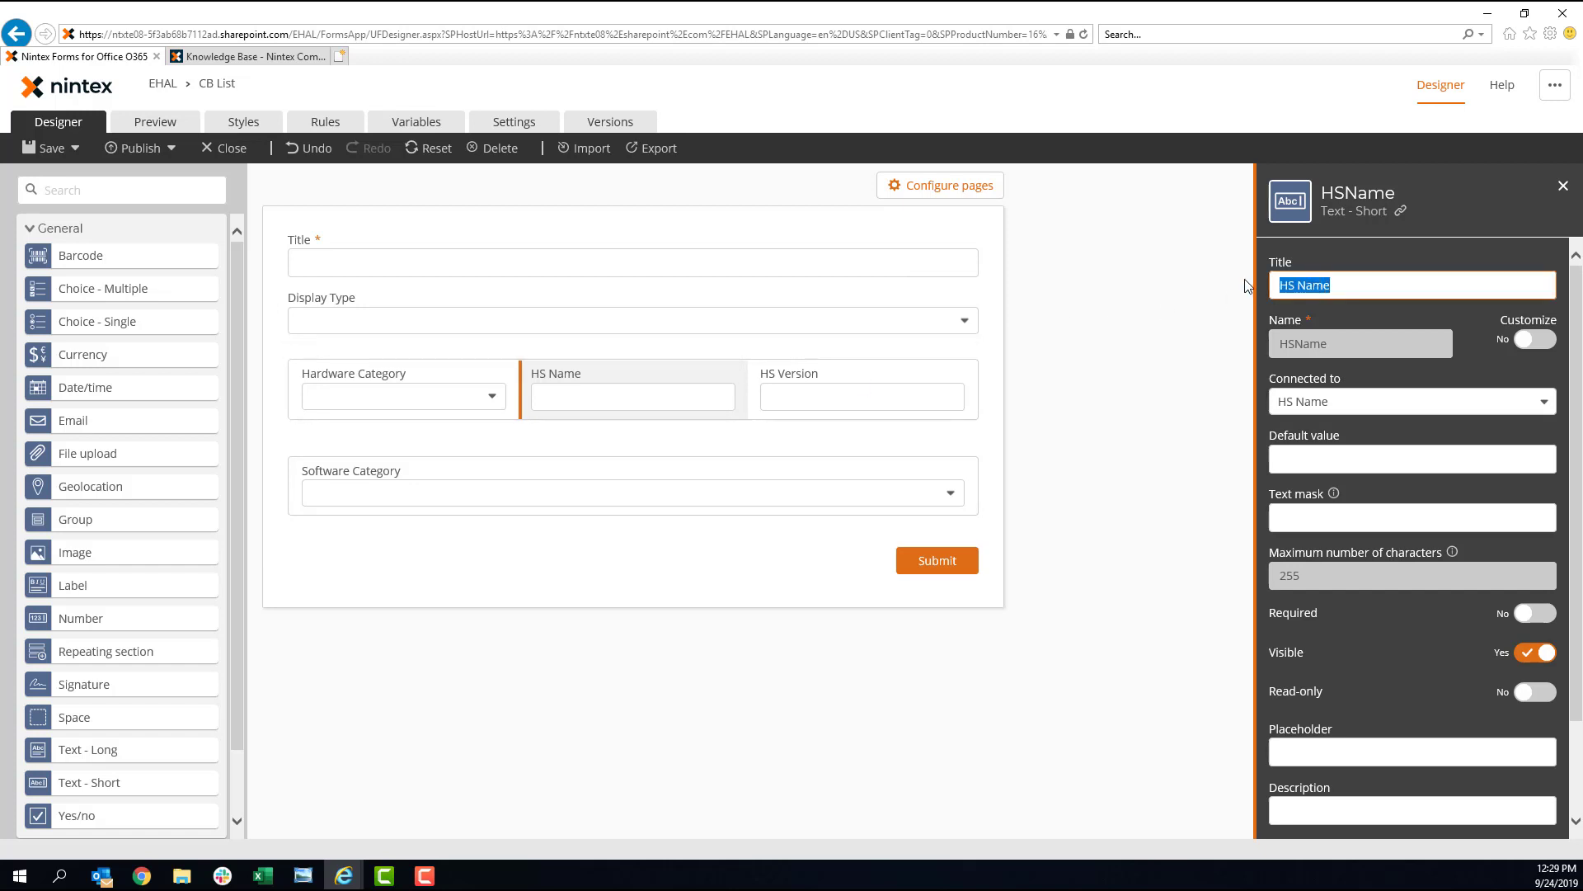
pyautogui.write('Hardwa')
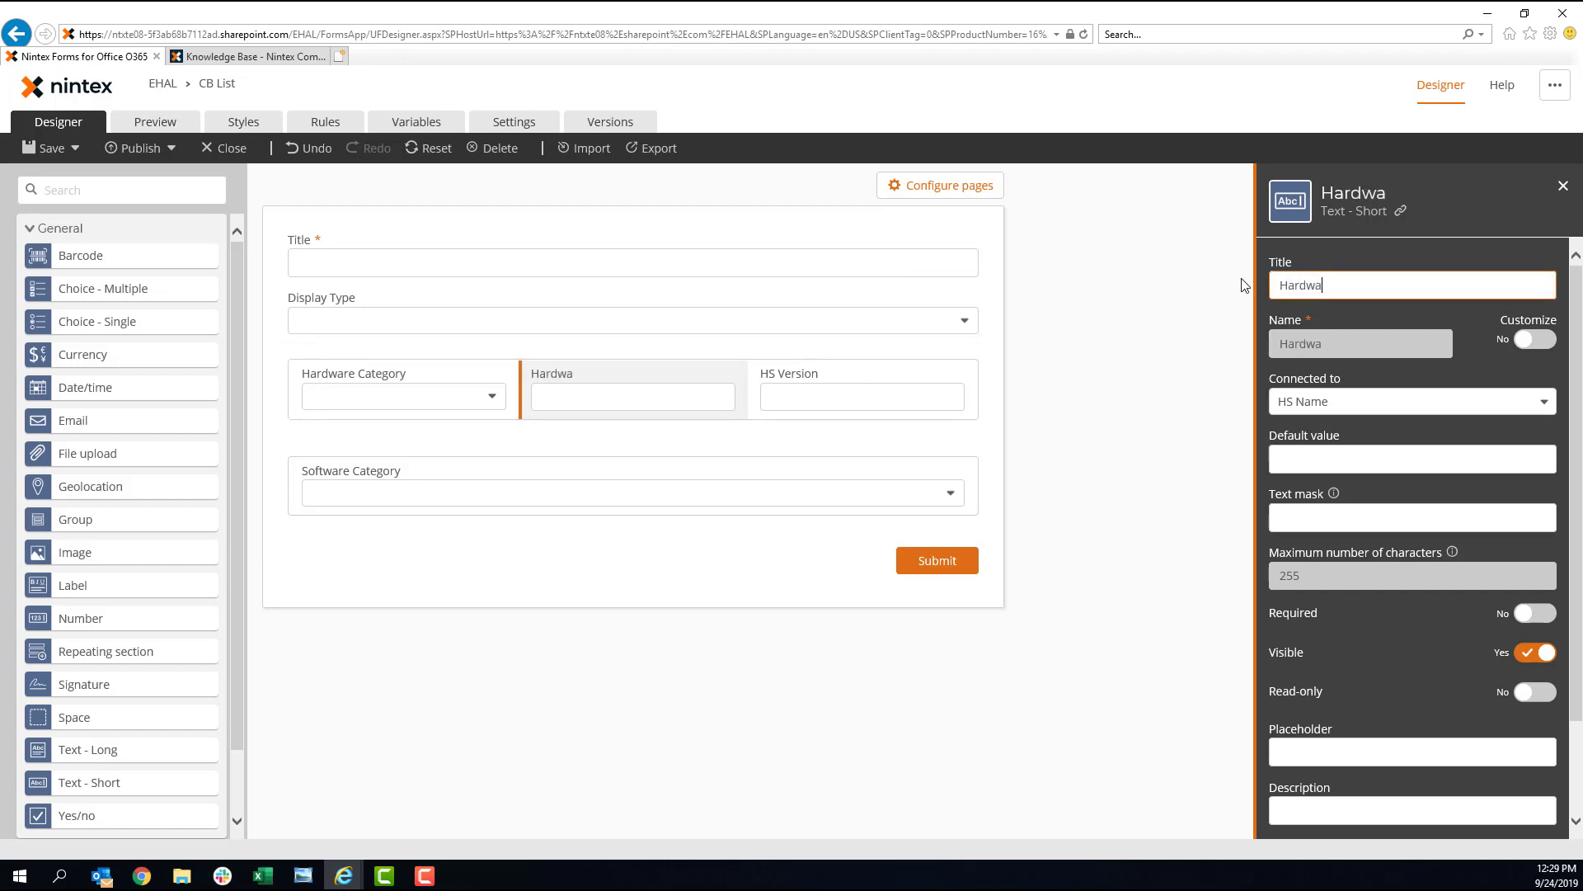
pyautogui.write('re Name')
# - Change the title of the HS Version field to "Hardware Version"
pyautogui.click(907, 380)
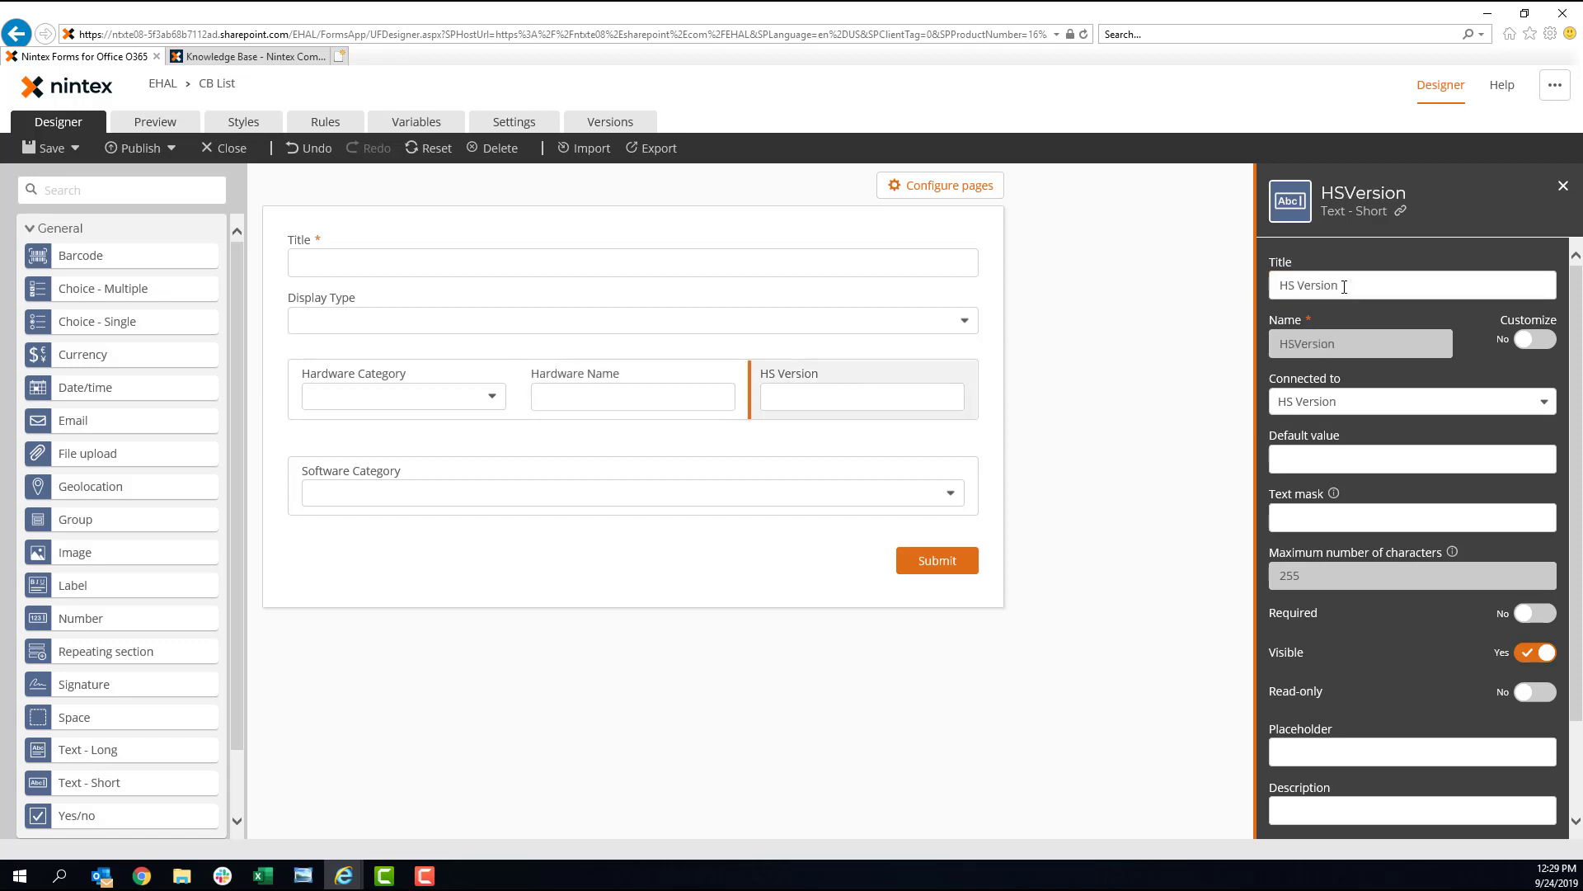
pyautogui.click(1292, 286)
pyautogui.press('BackSpace')
pyautogui.write('ardwares')
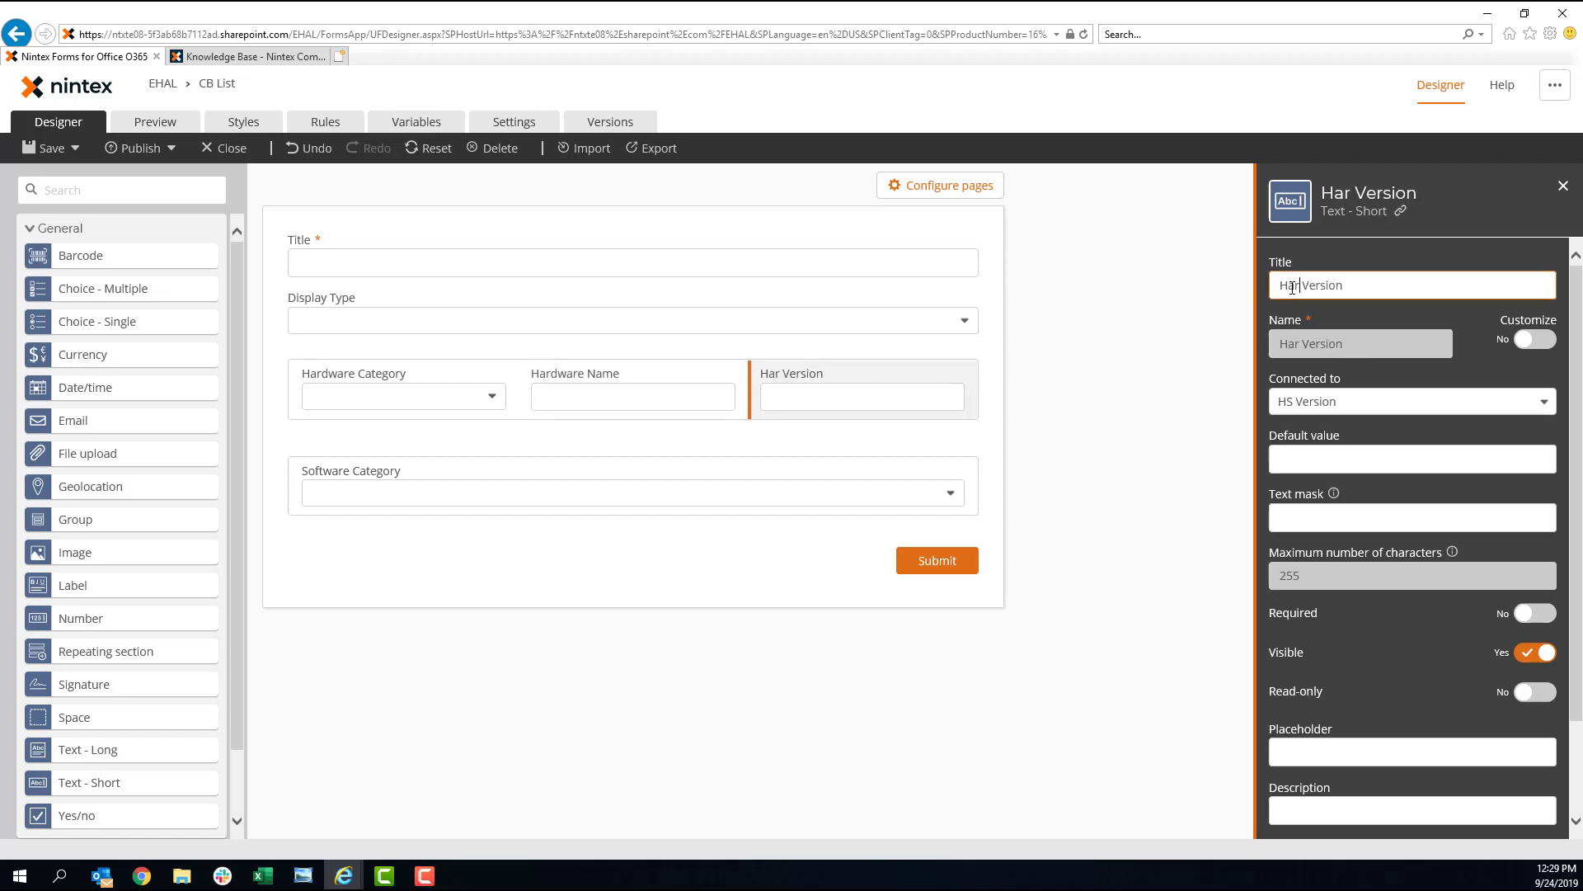
pyautogui.press('BackSpace')
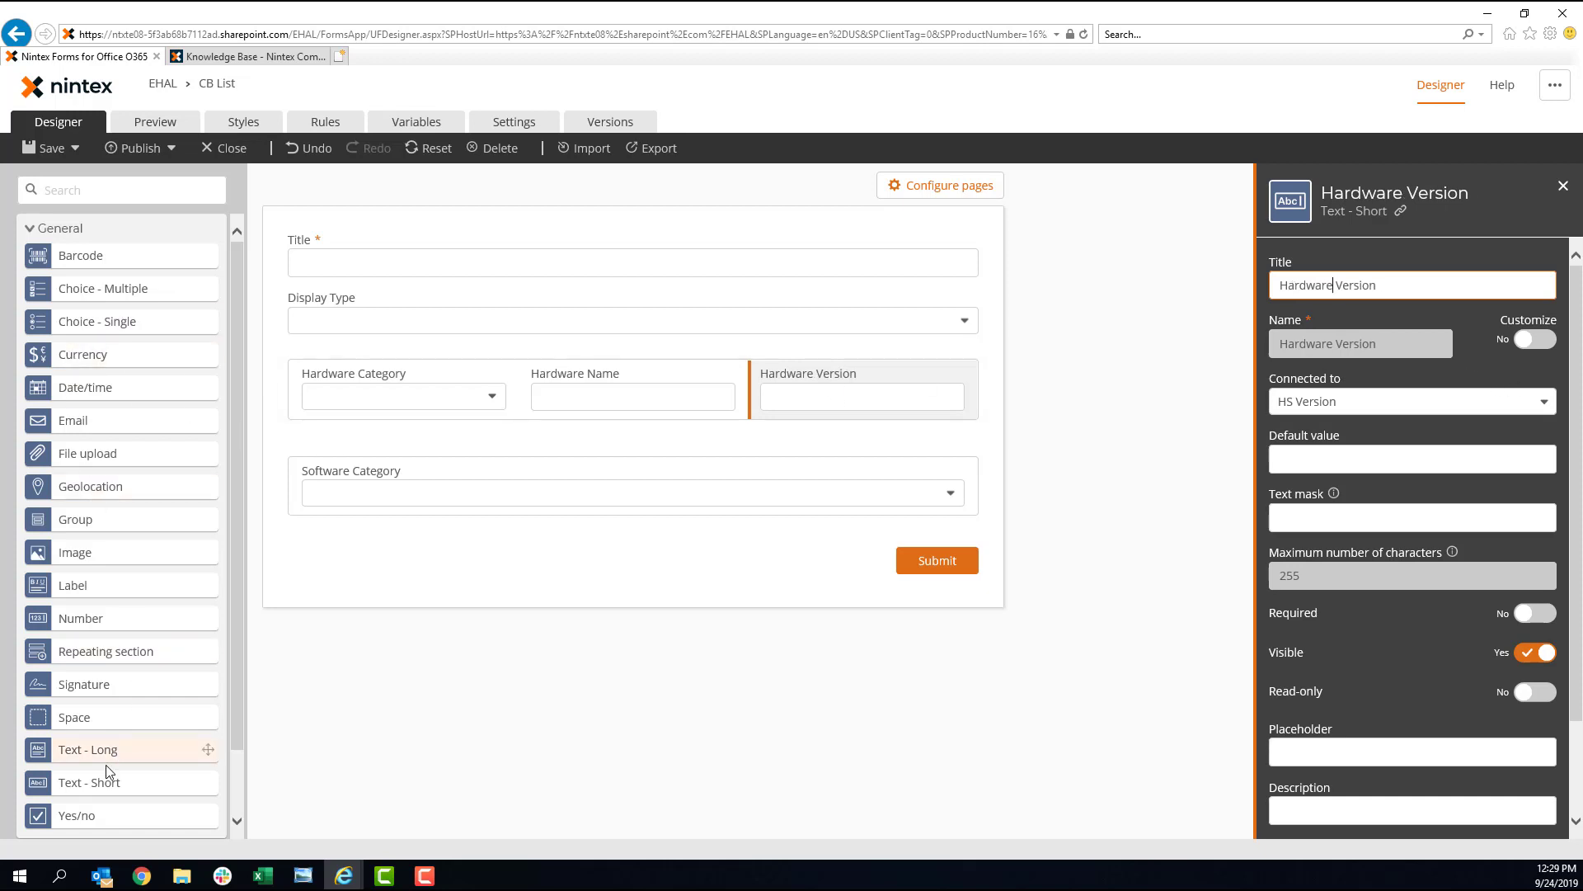
# - Add a Text - Short control beside Software Category, connect it to HS Name and title it "Software Name"
pyautogui.moveTo(99, 790); pyautogui.dragTo(933, 495)
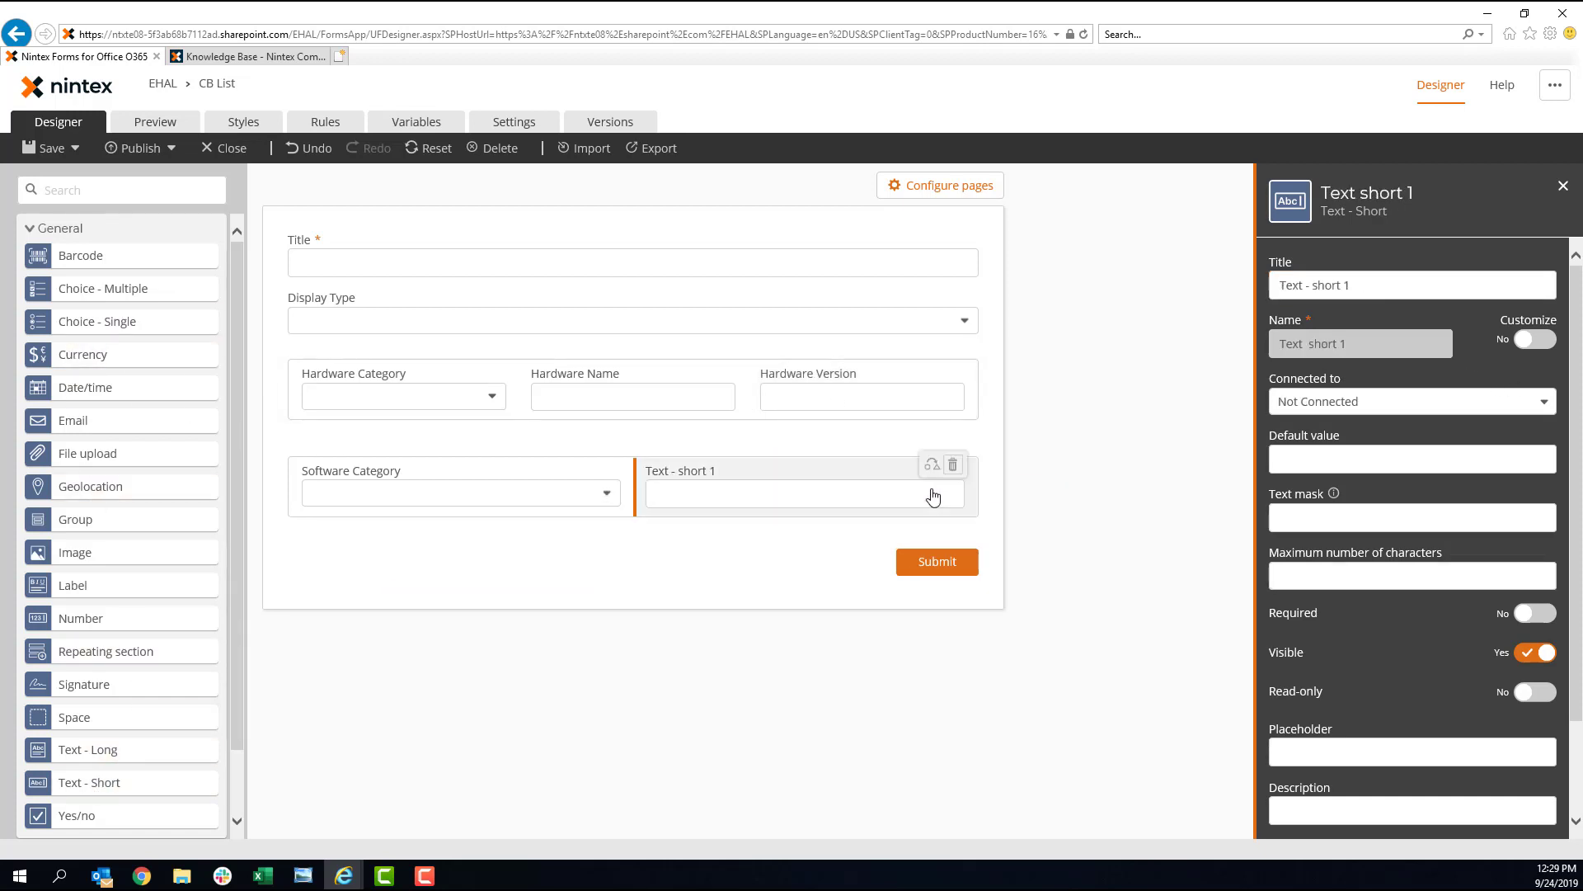
pyautogui.click(1357, 401)
pyautogui.scroll(-1, 1360, 588)
pyautogui.click(1358, 577)
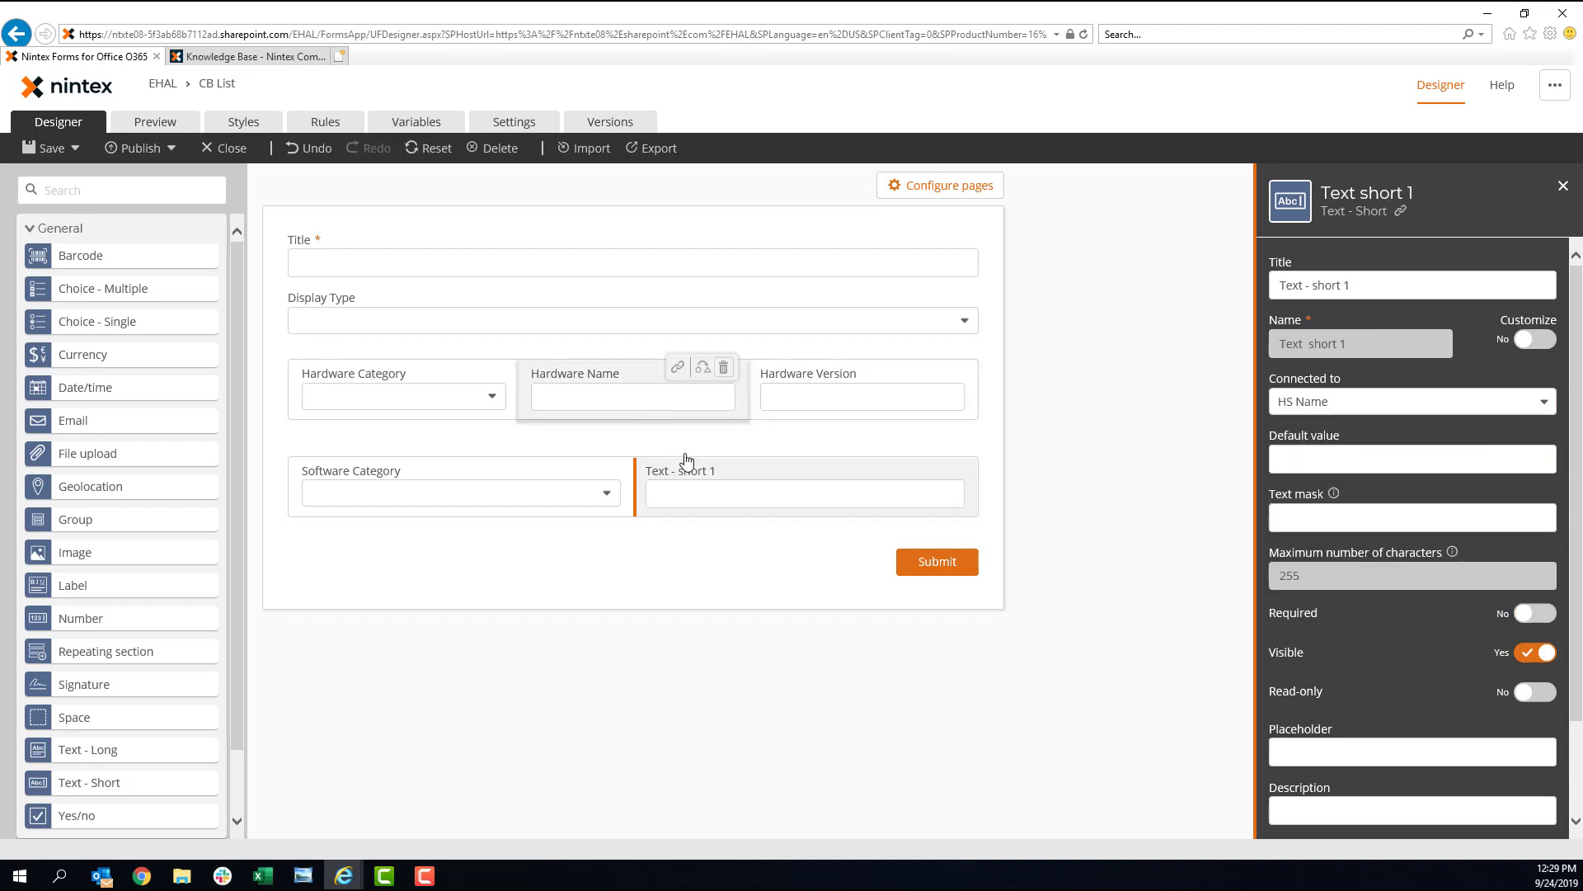
pyautogui.moveTo(1394, 284); pyautogui.dragTo(1204, 286)
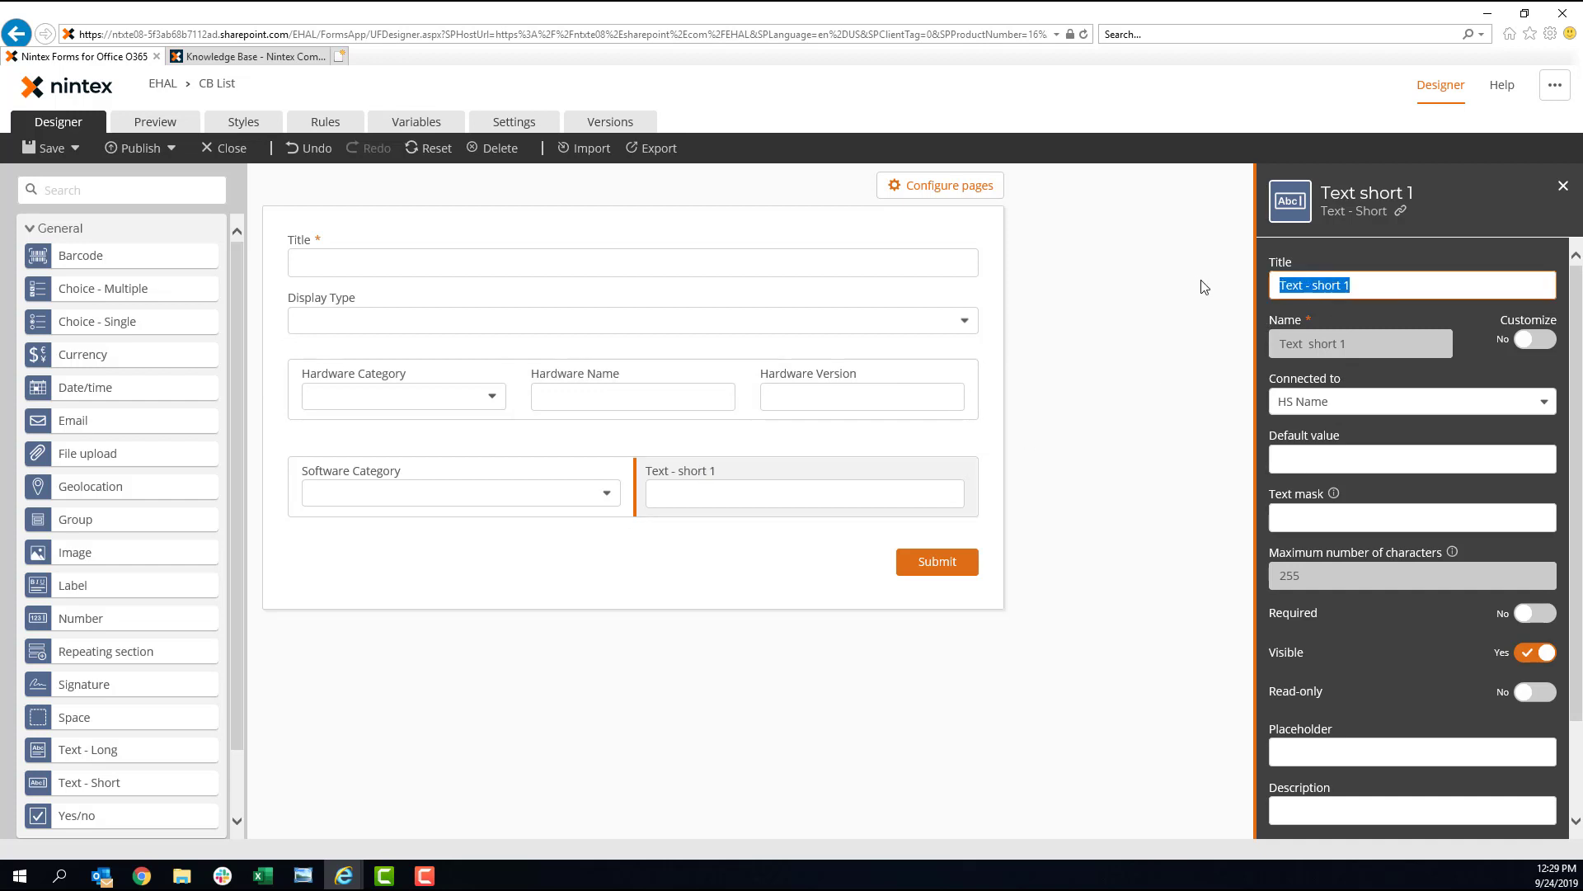
pyautogui.write('Software')
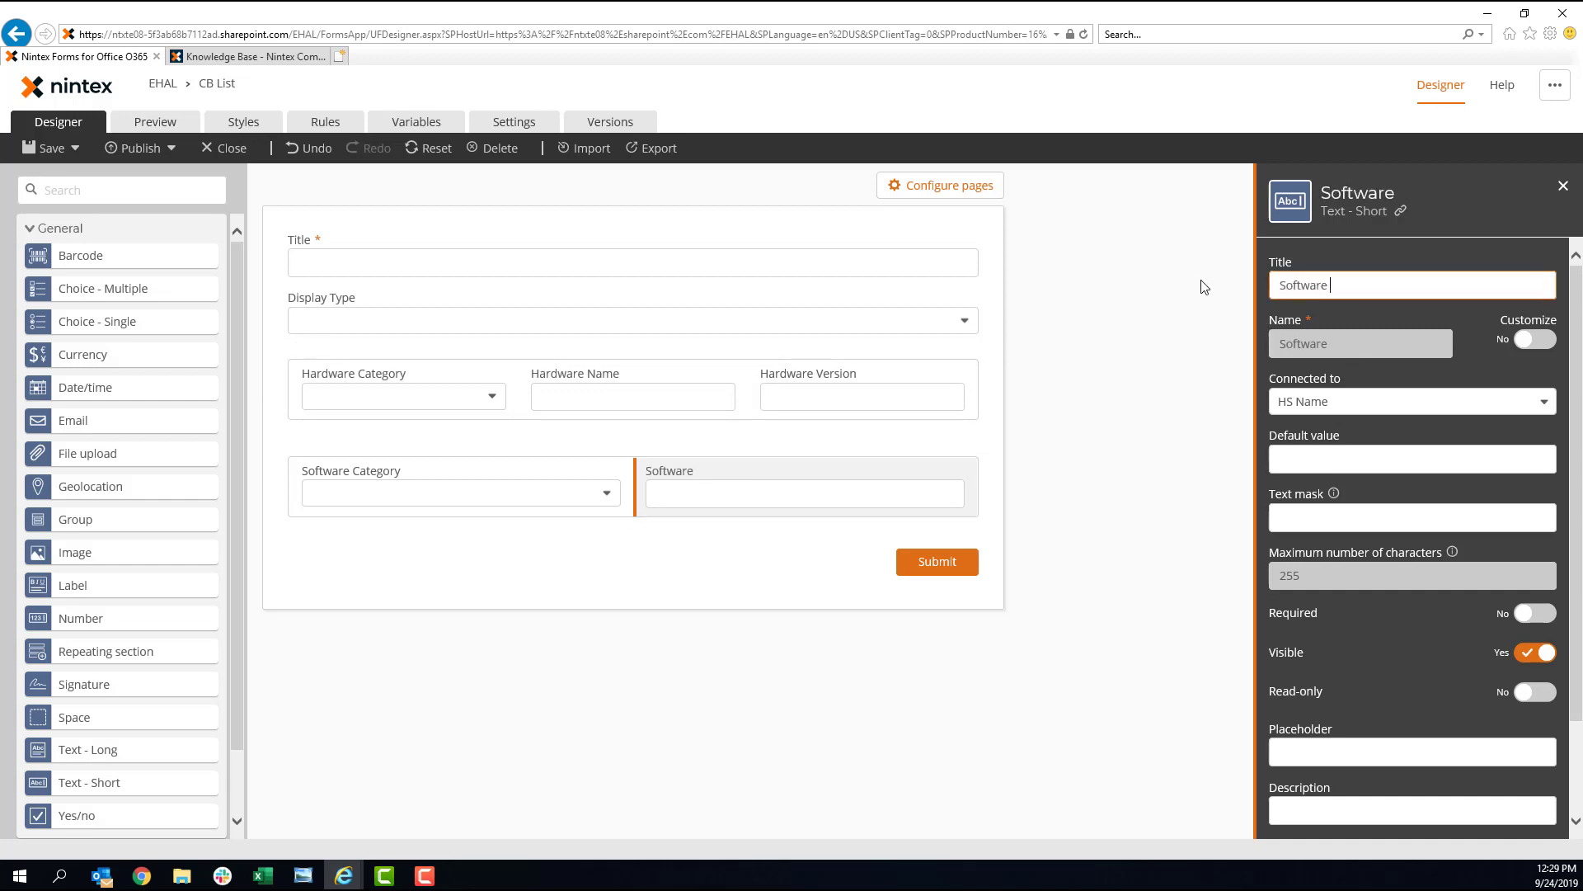
pyautogui.write(' Name')
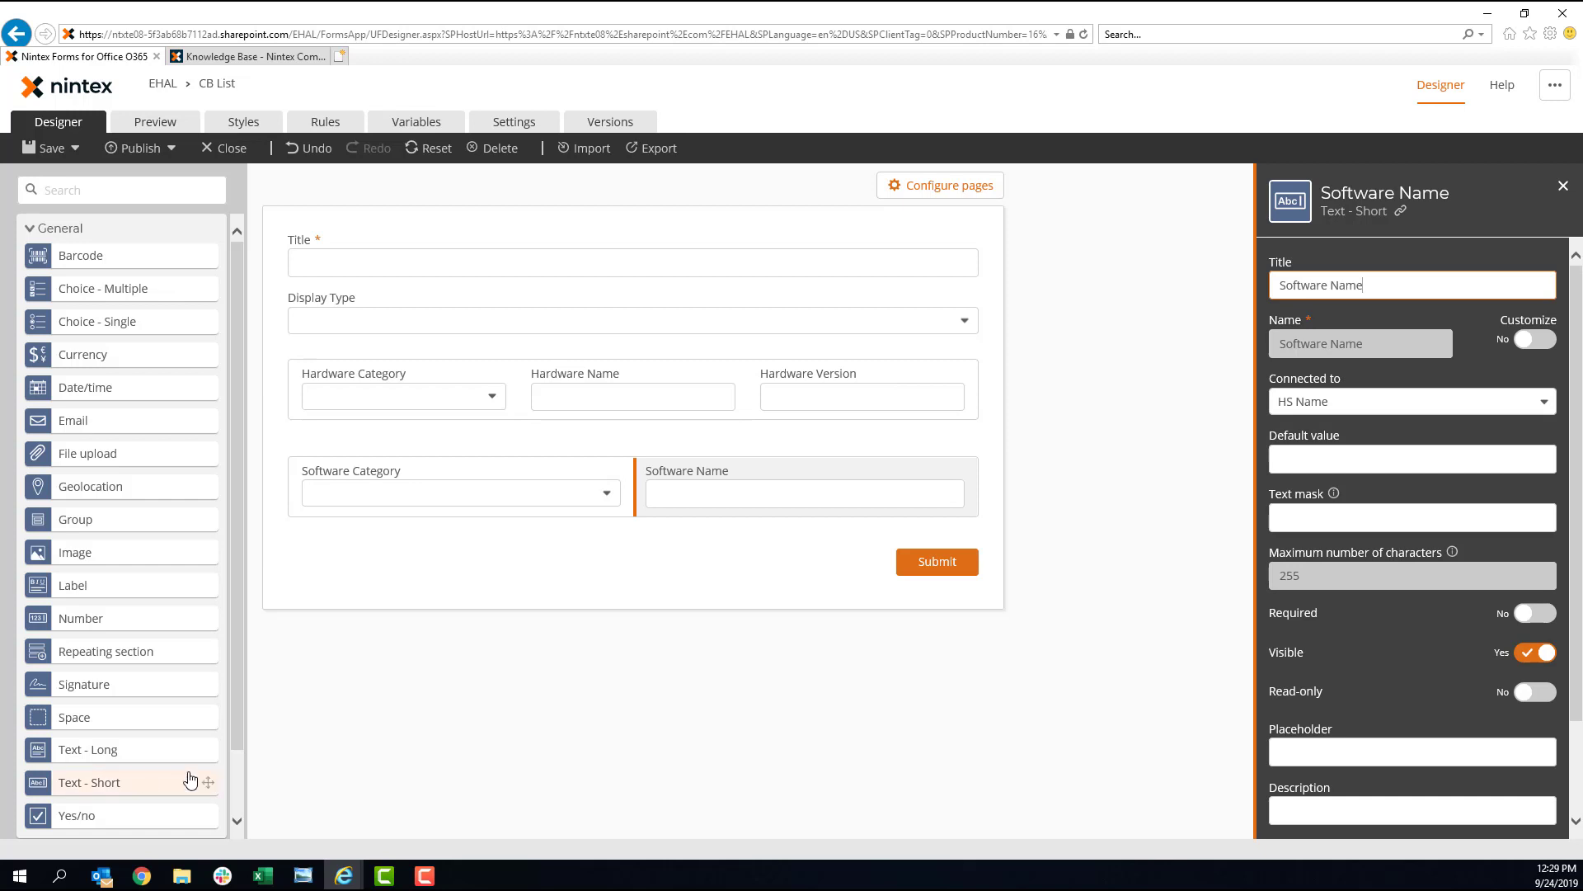
# - Add a Text - Short control after Software Name, title it "Software Version" and connect it to HS Version
pyautogui.moveTo(186, 784); pyautogui.dragTo(952, 492)
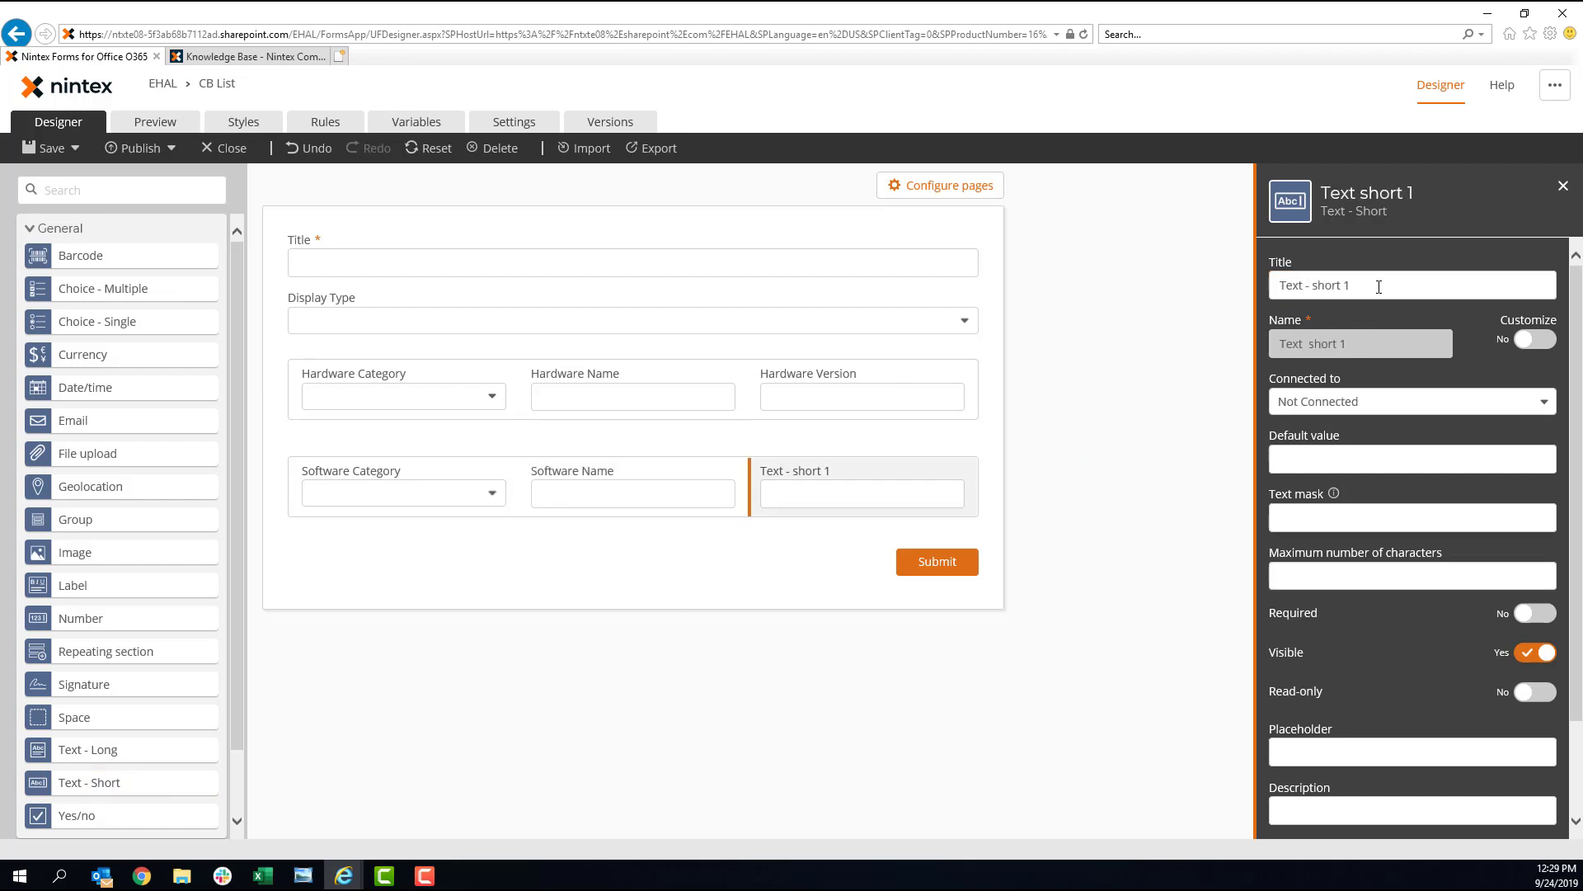
pyautogui.write('Software')
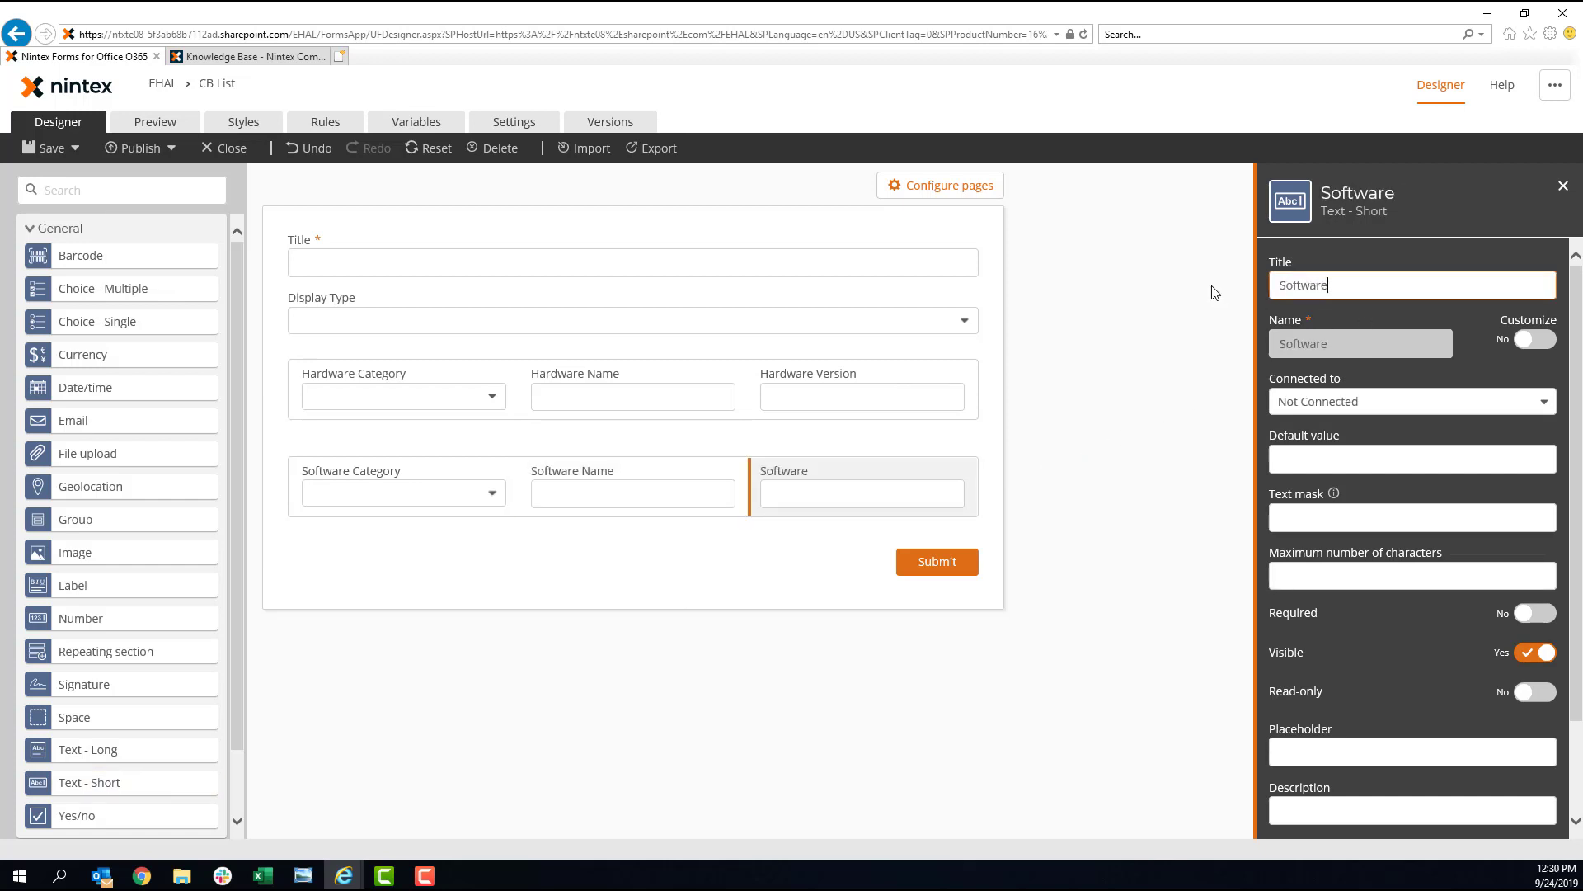
pyautogui.write(' Version')
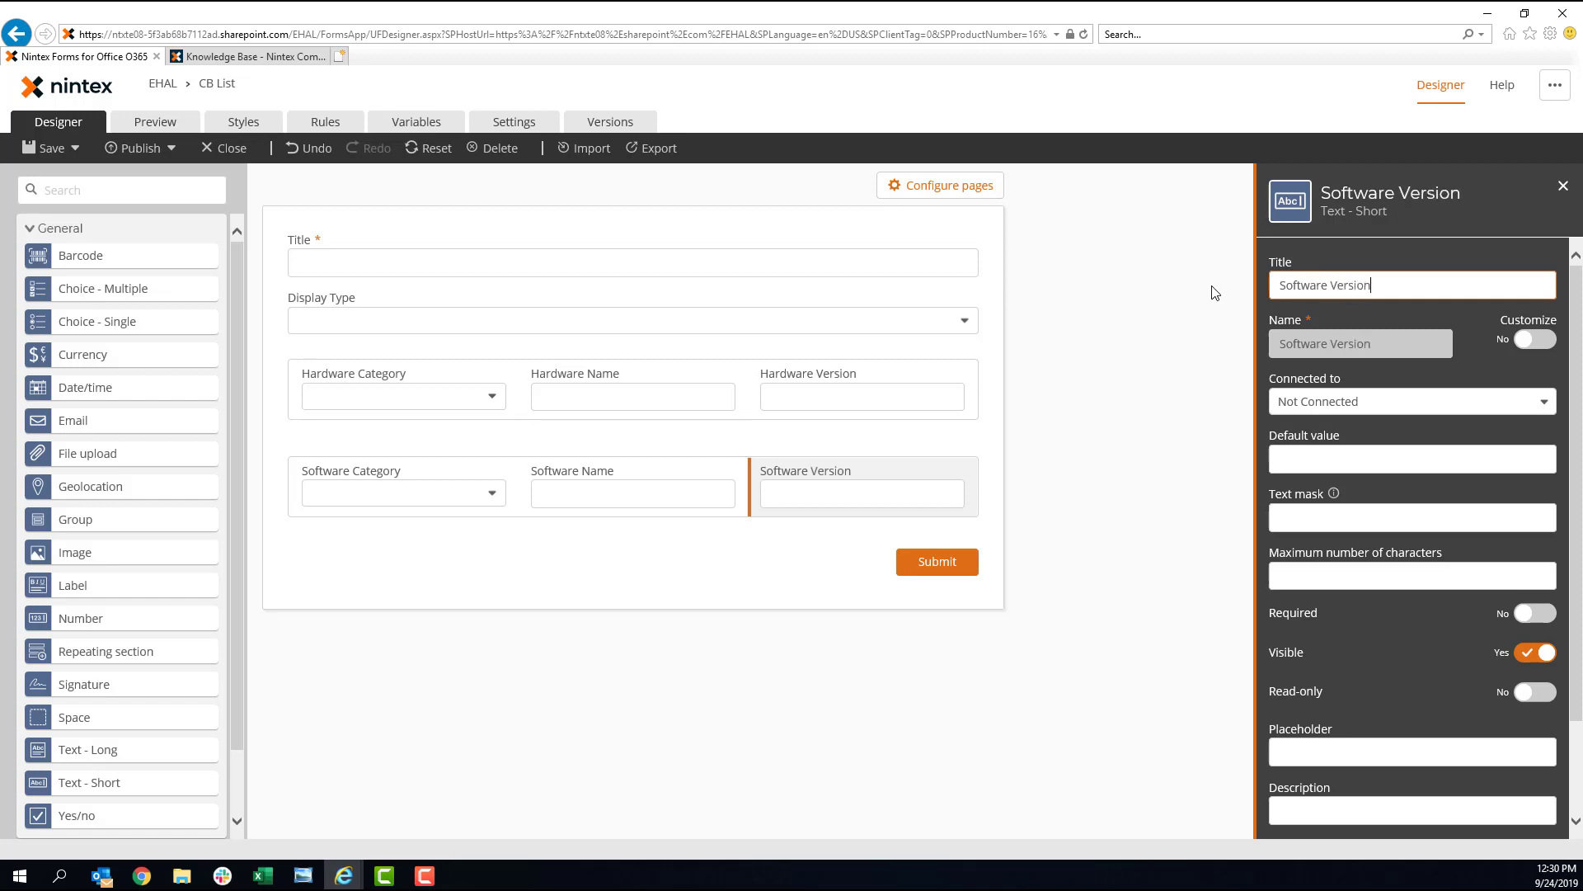
pyautogui.click(1435, 402)
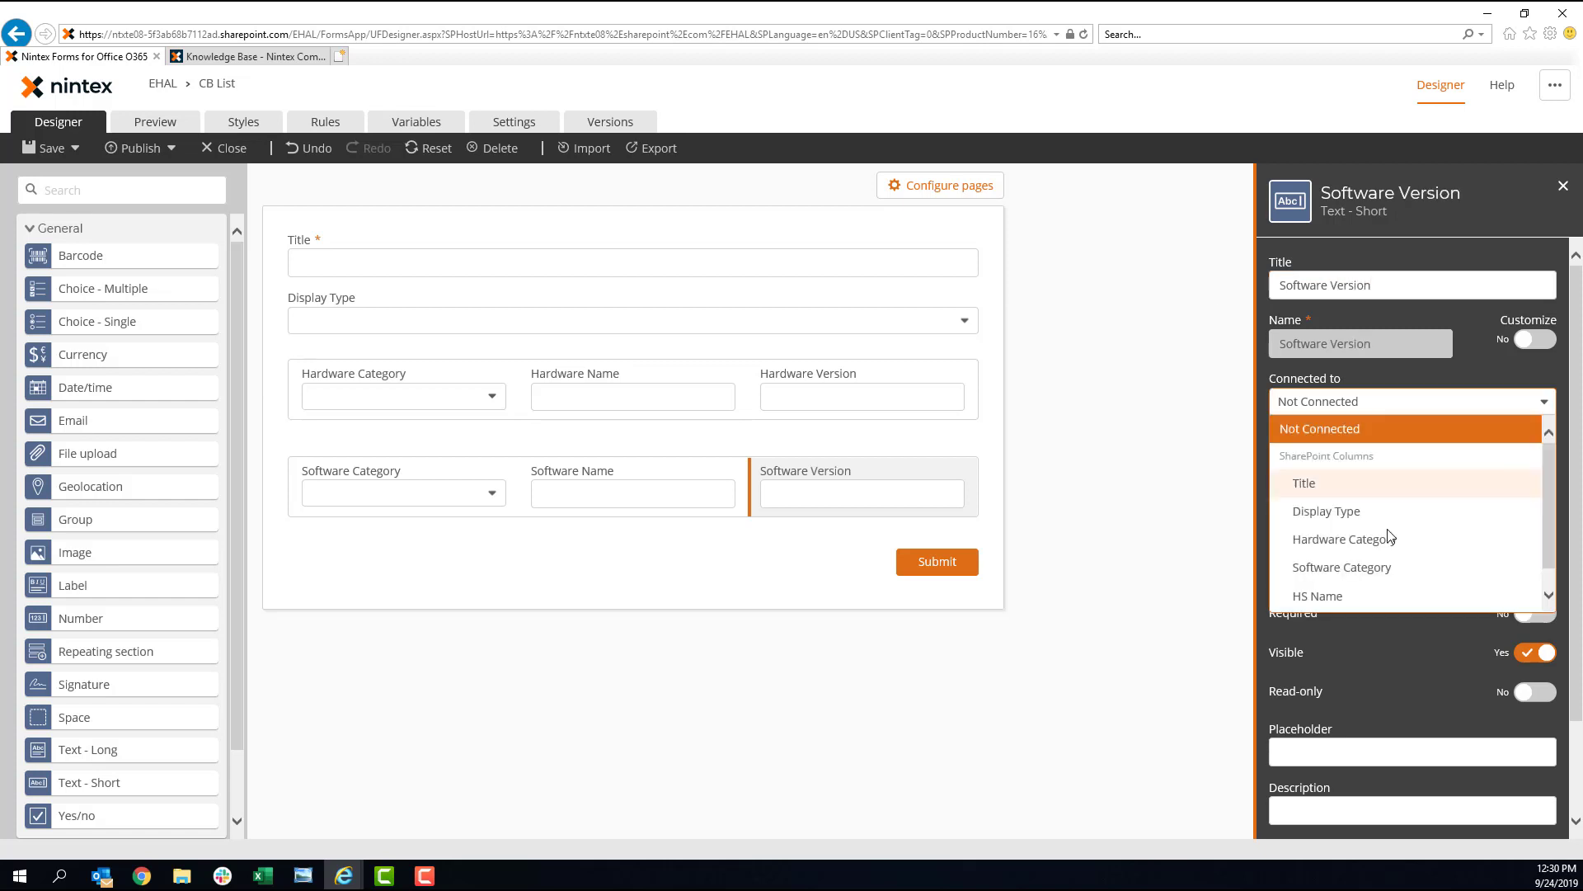
pyautogui.scroll(-1, 1367, 603)
pyautogui.click(1369, 597)
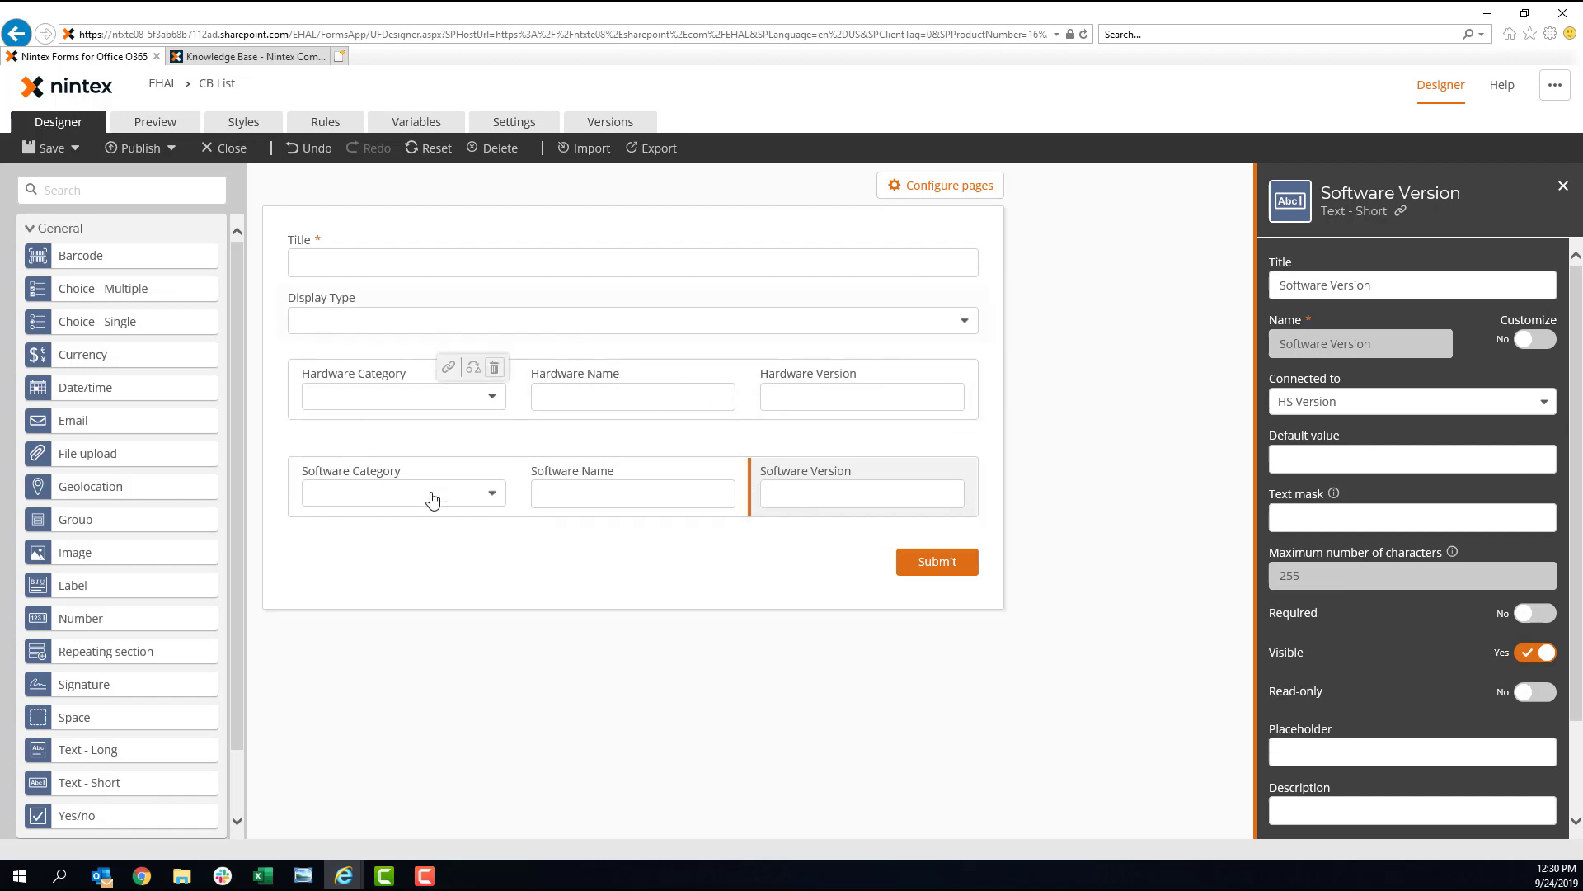
# - Turn on the header of the group holding the hardware fields and name the group "HardwareGroup"
pyautogui.click(822, 370)
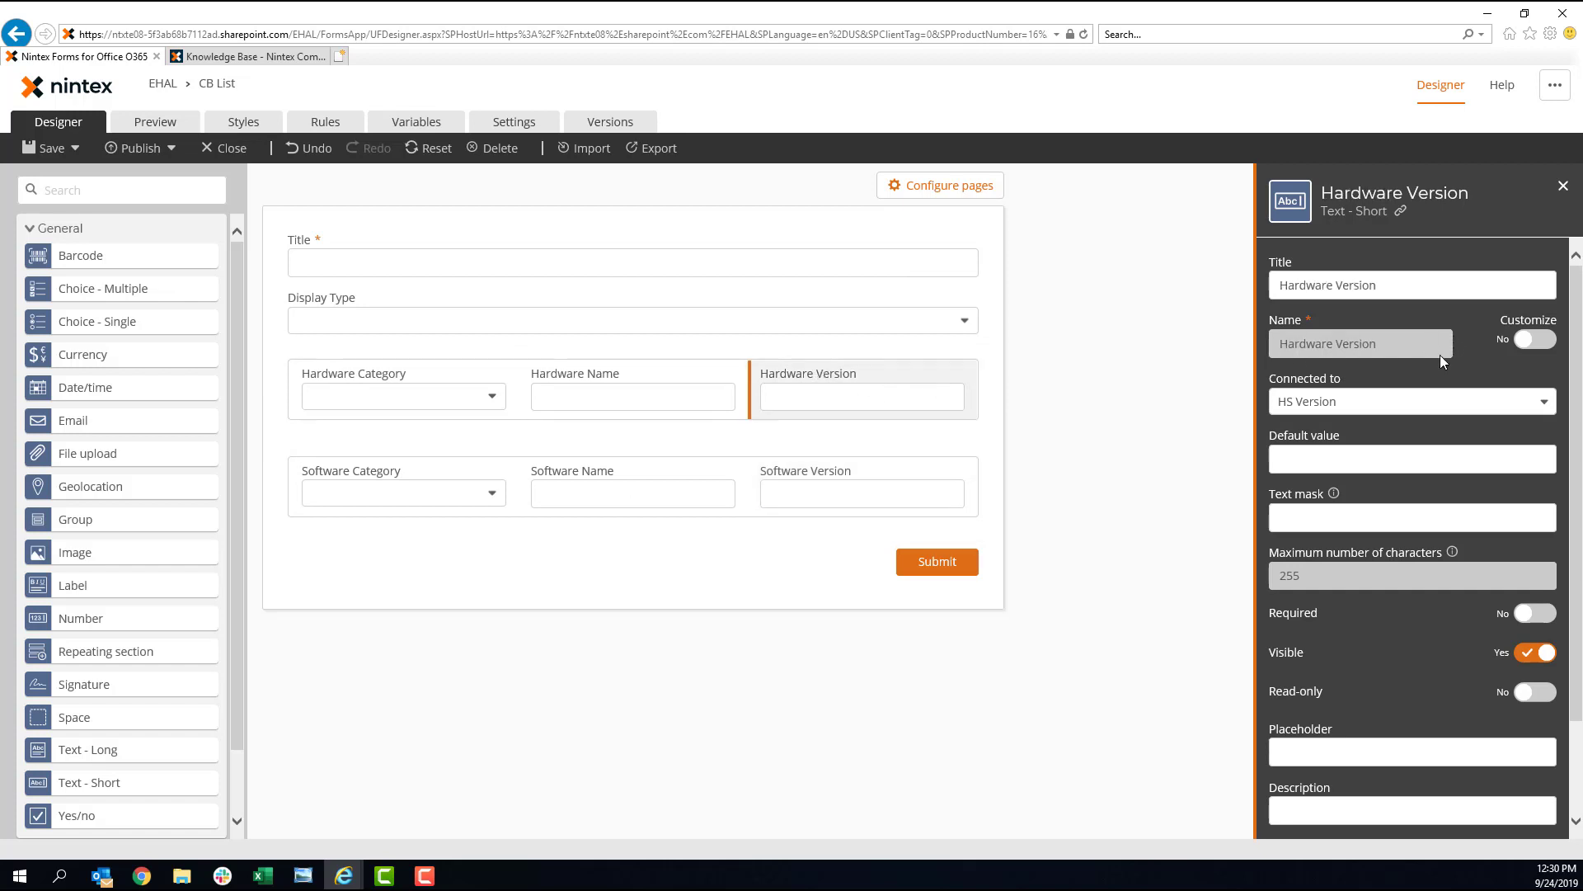
pyautogui.click(413, 357)
pyautogui.click(1560, 403)
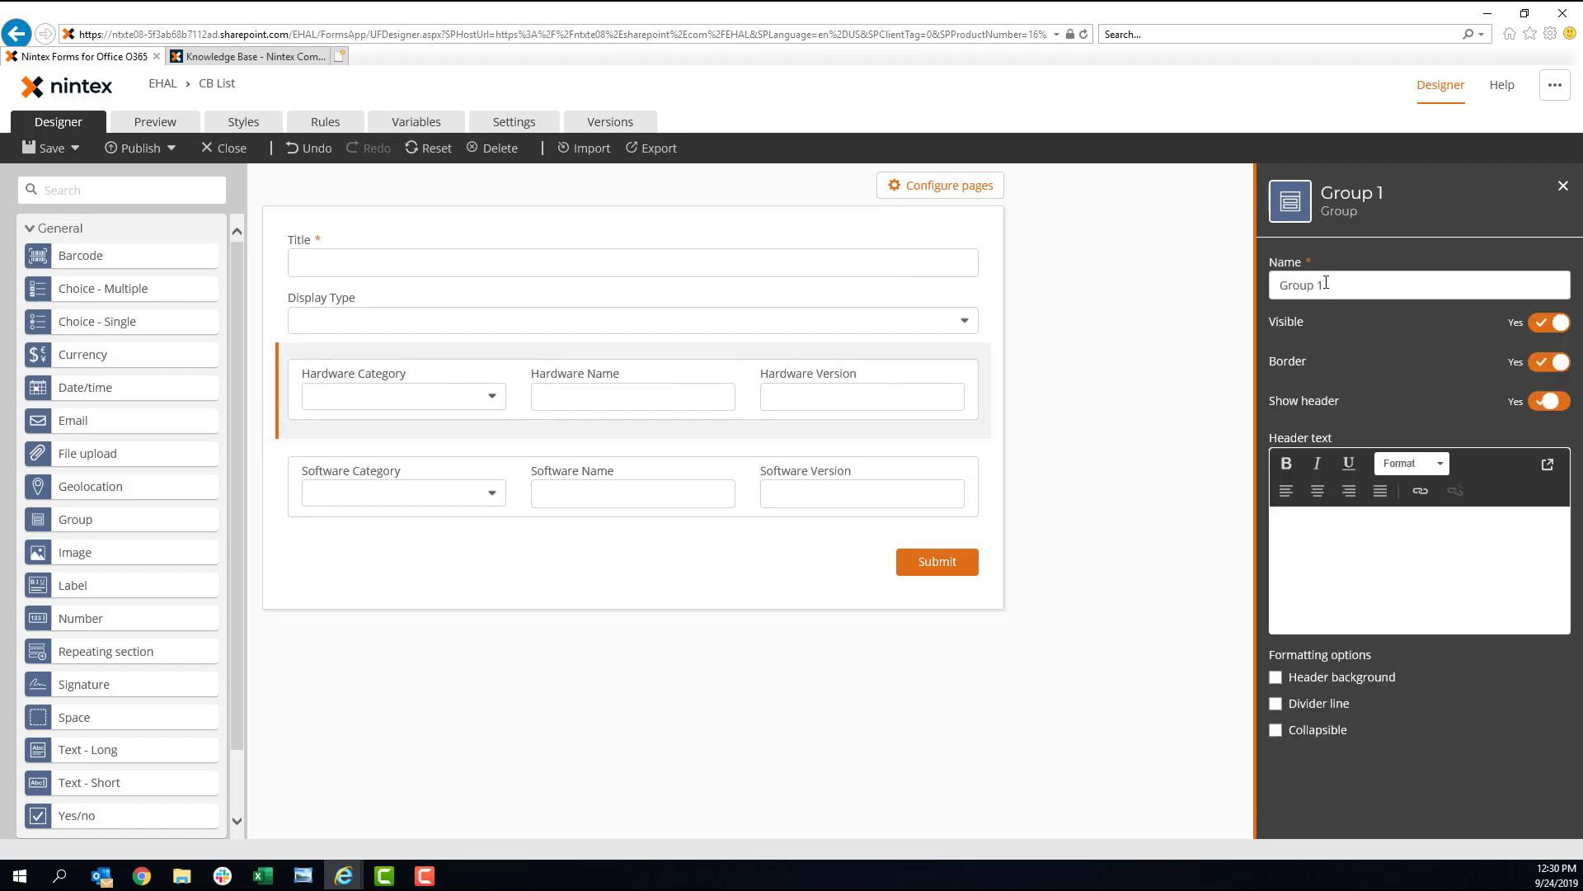
pyautogui.moveTo(1326, 286); pyautogui.dragTo(1254, 268)
pyautogui.write('HardwareGroup')
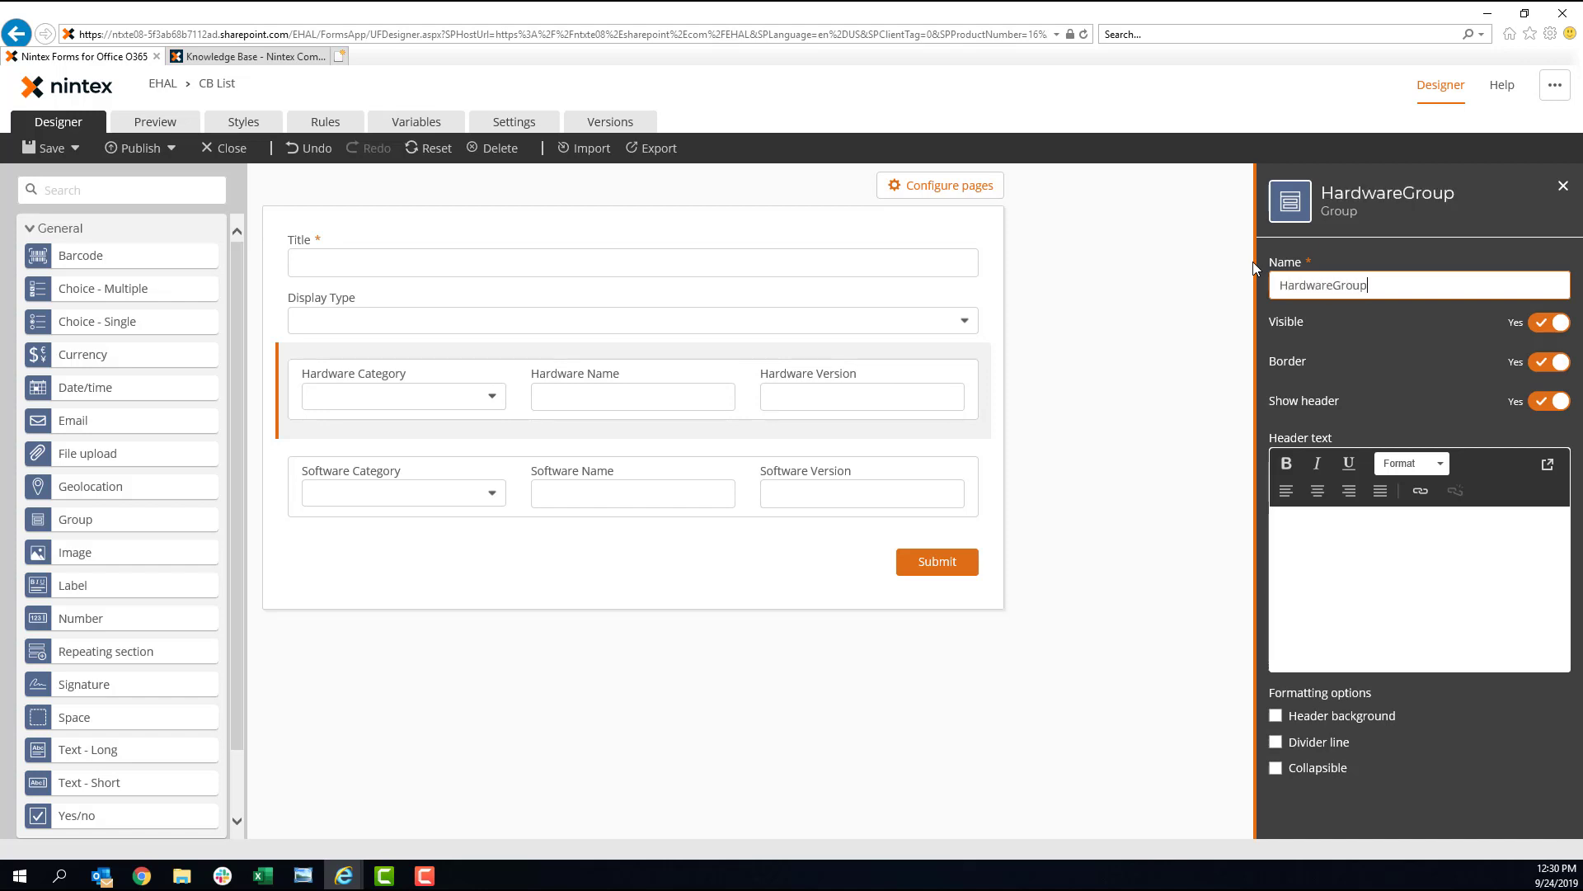
# - Enter "Hardware Information" as the hardware group's header text
pyautogui.click(1357, 546)
pyautogui.write('HArd')
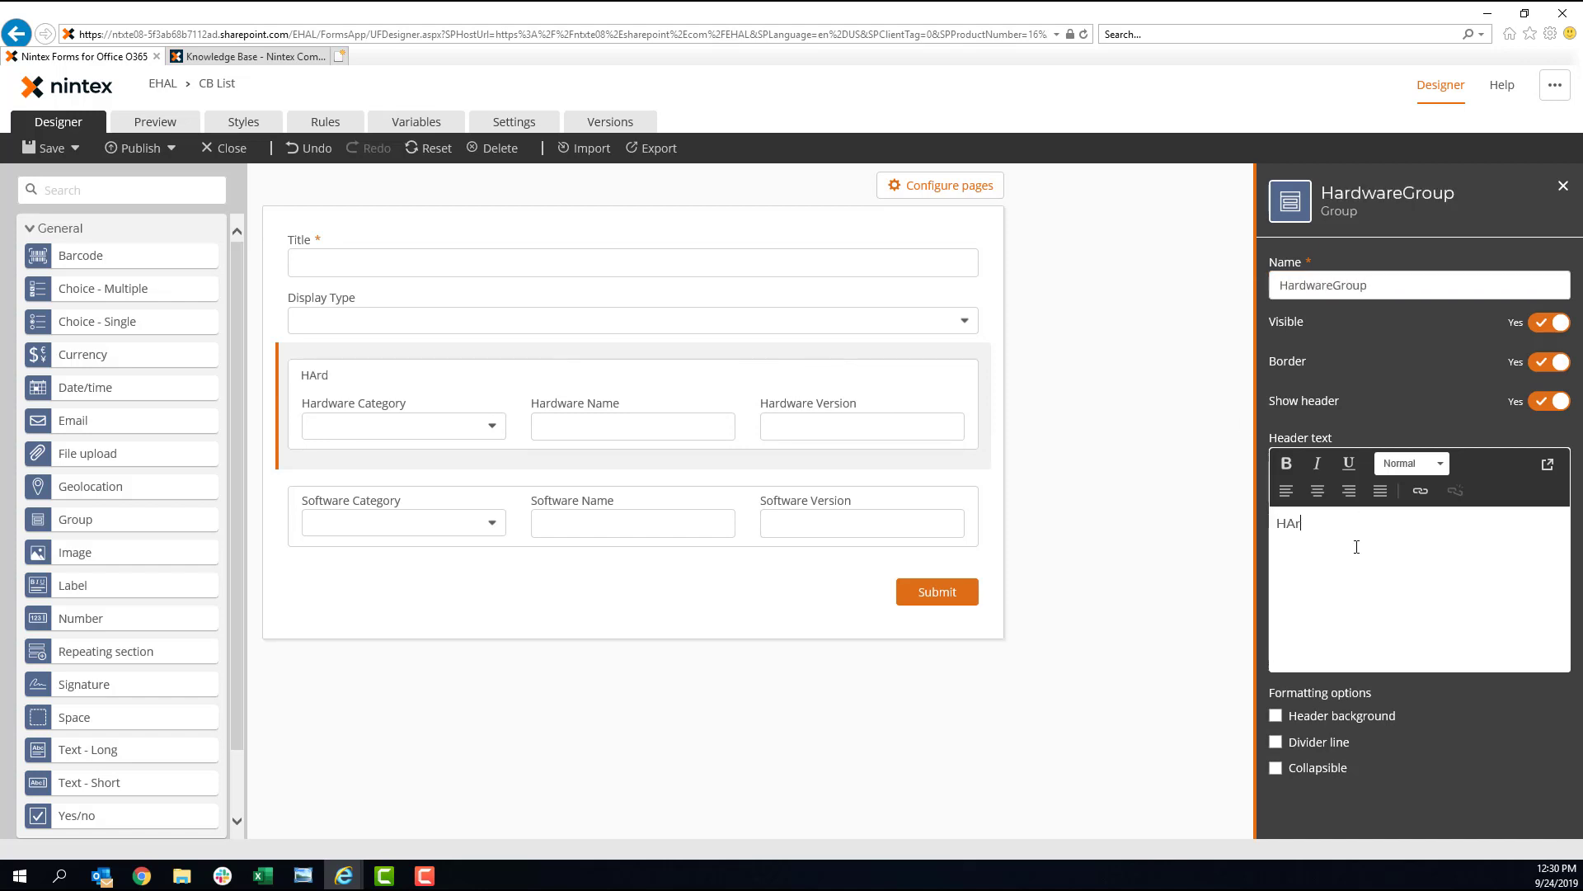
pyautogui.press('BackSpace')
pyautogui.press('BackSpace')
pyautogui.write('ardware Information')
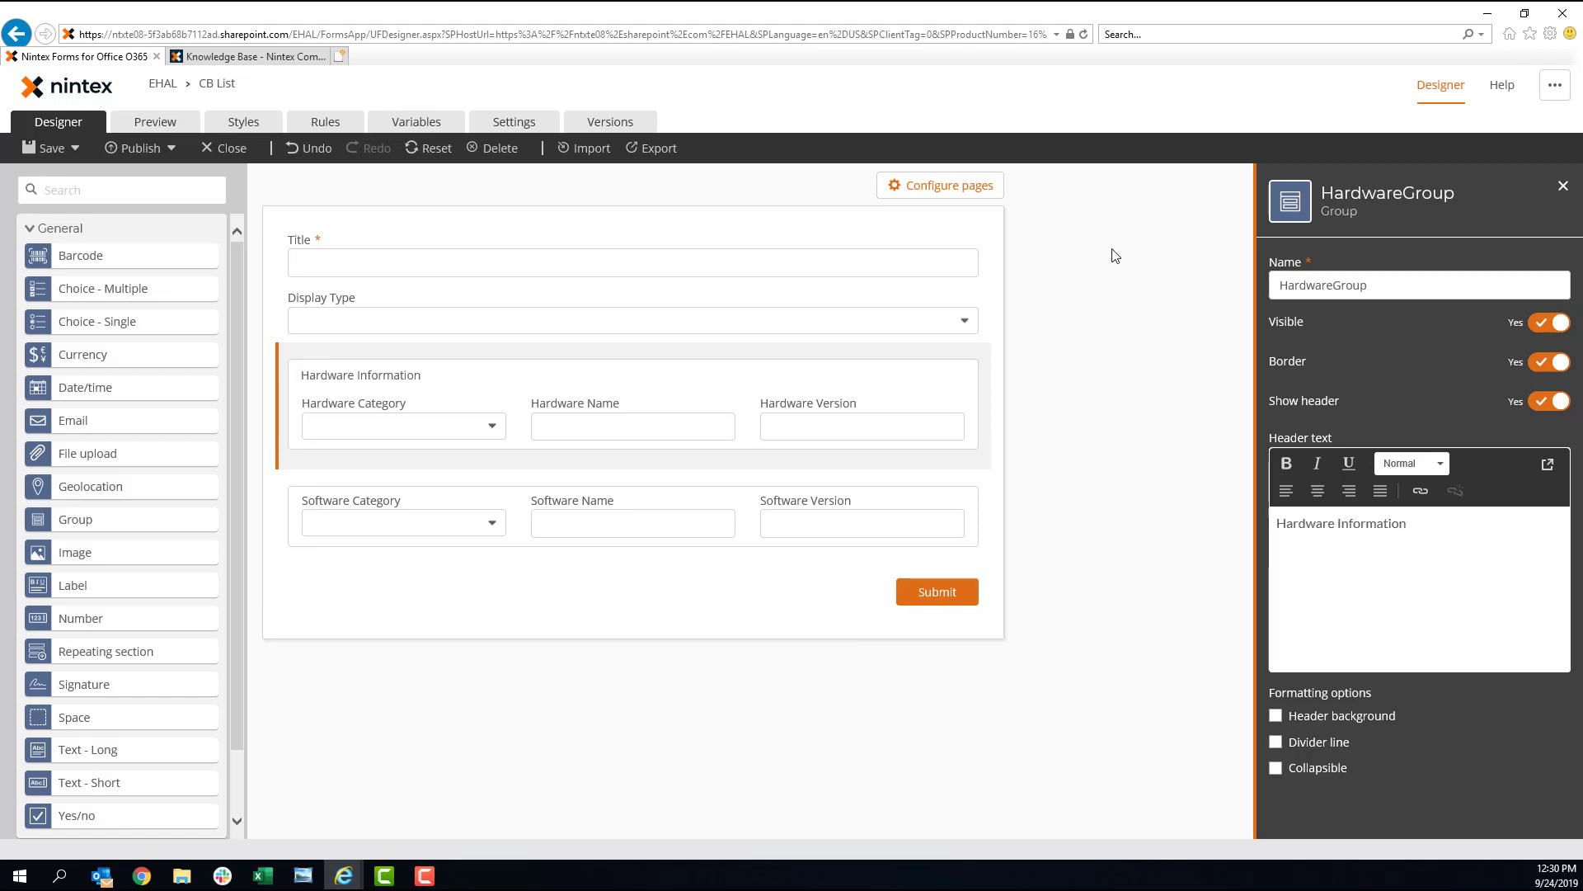
# - Format the "Hardware Information" header text as Heading 5 and enable the header background
pyautogui.tripleClick(1338, 525)
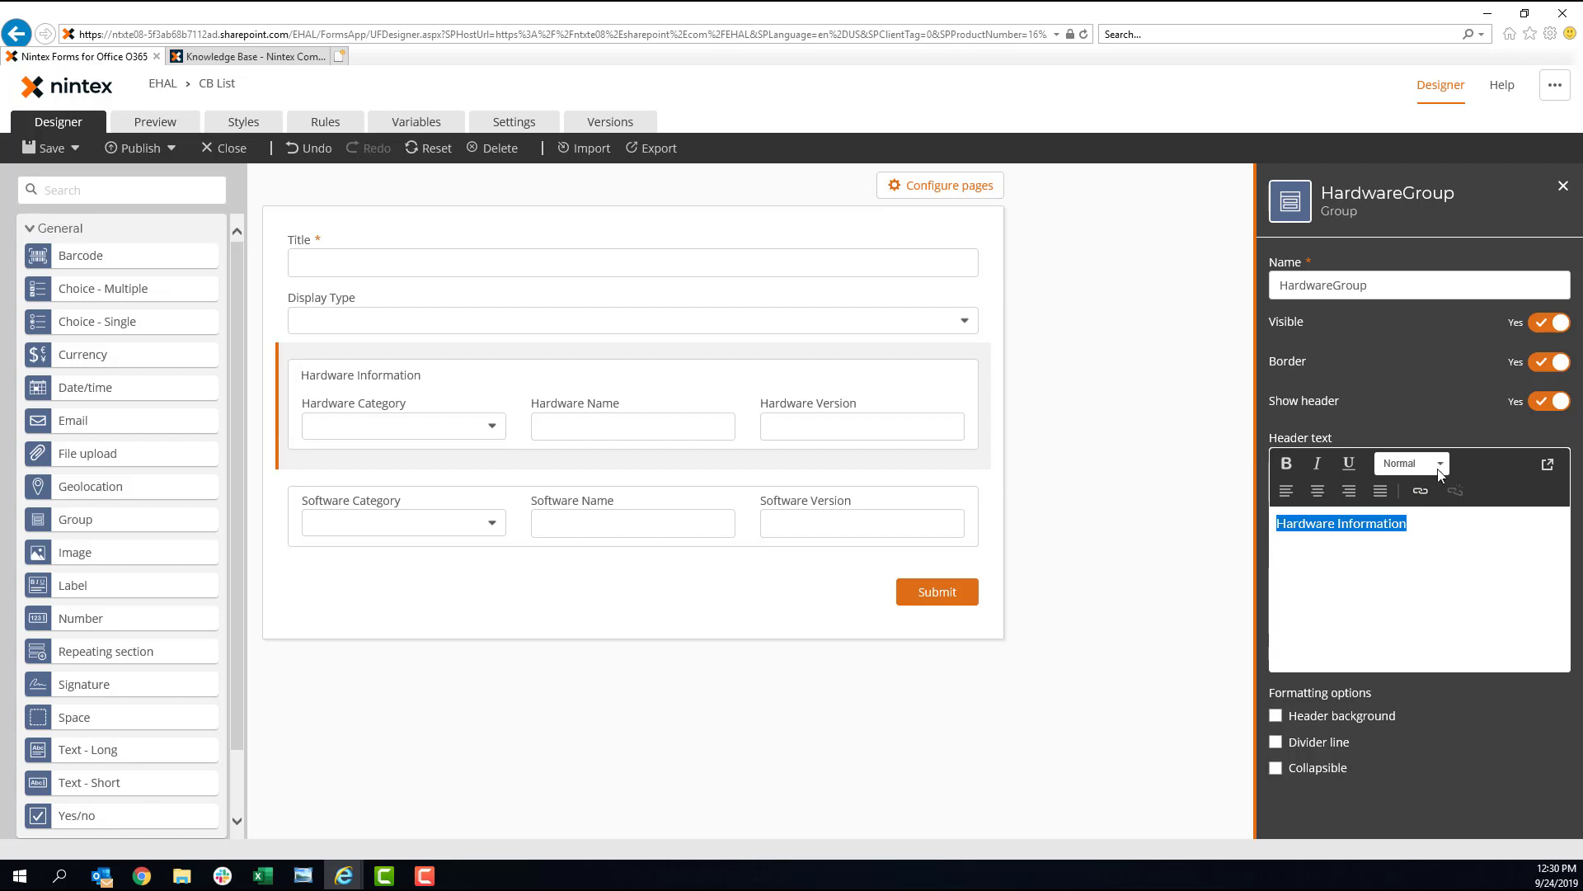
pyautogui.click(1438, 463)
pyautogui.scroll(-1, 1438, 578)
pyautogui.click(1433, 608)
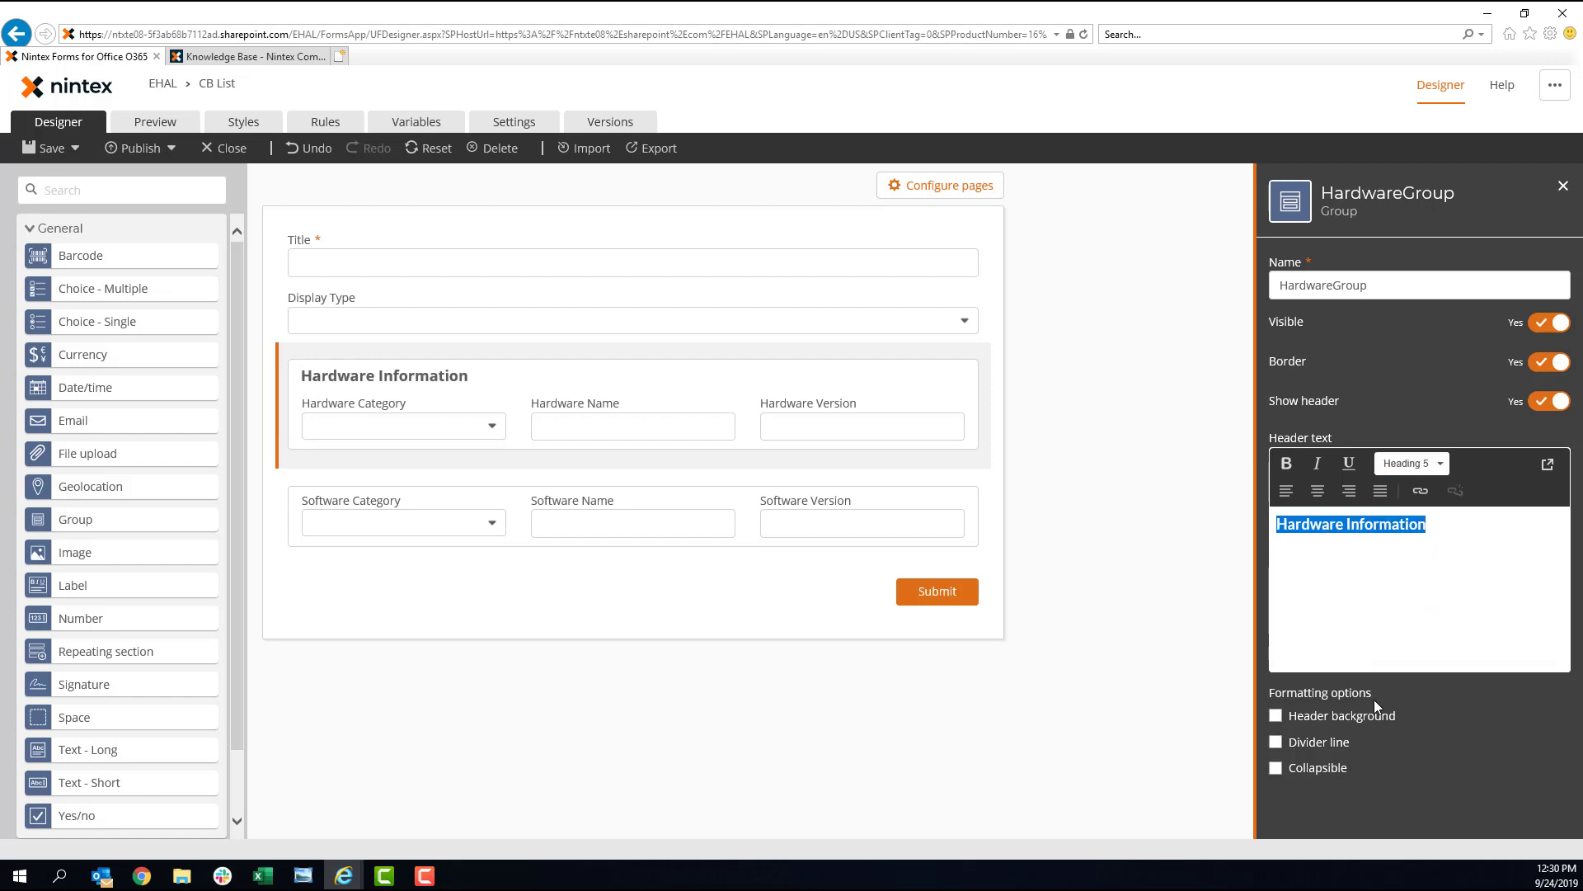
pyautogui.click(1276, 715)
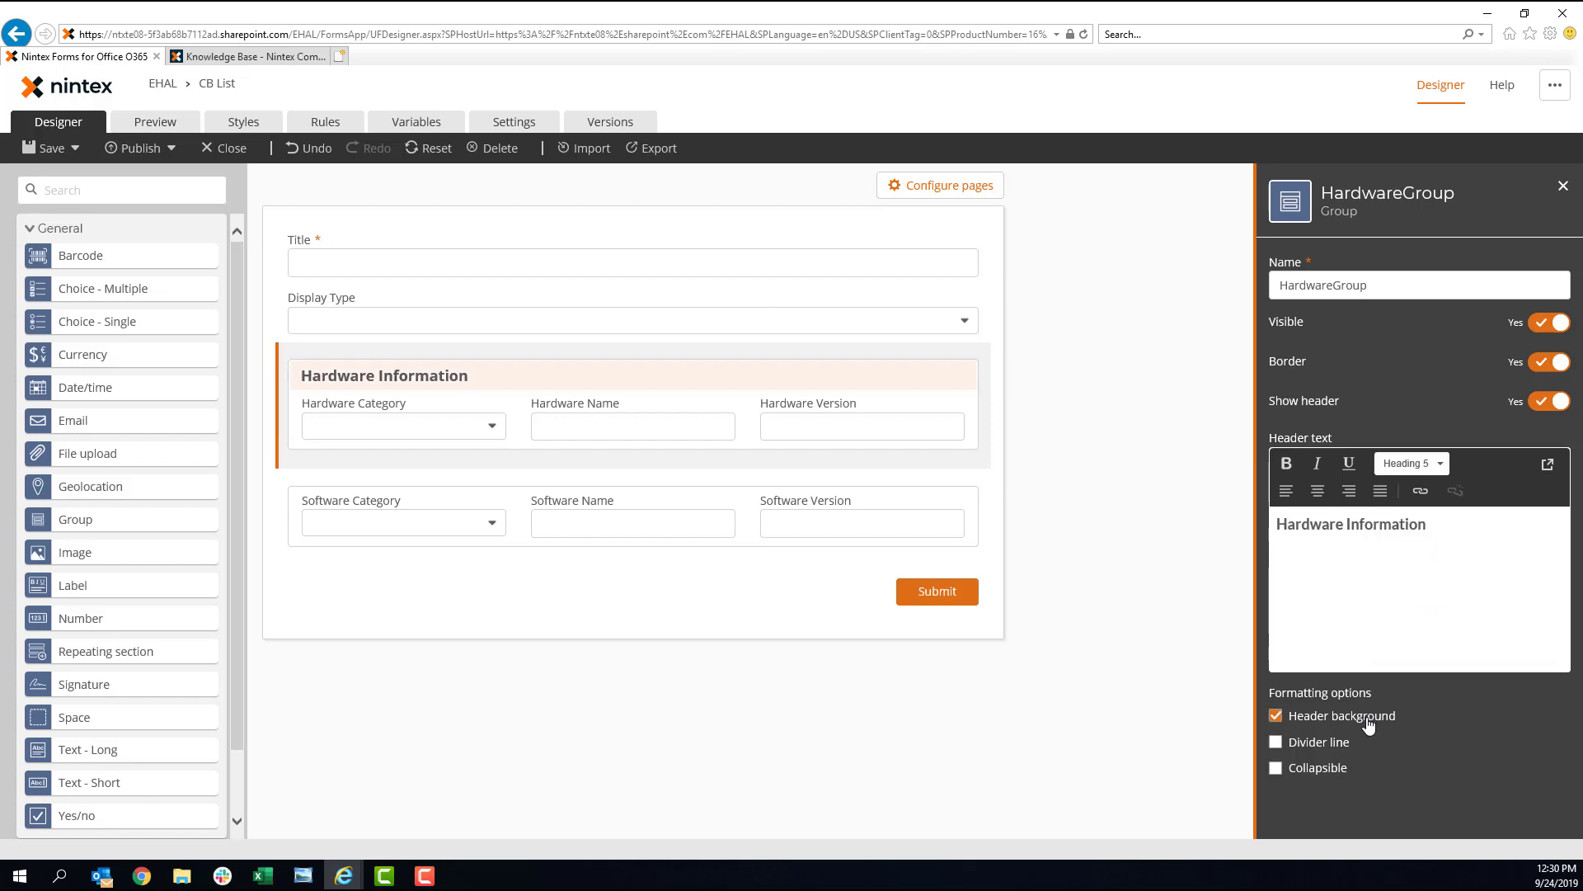
# - Name the group holding the software fields "SoftwareGroup" and turn on its header with the text "Software Information"
pyautogui.click(406, 492)
pyautogui.moveTo(1332, 285); pyautogui.dragTo(1212, 258)
pyautogui.write('S')
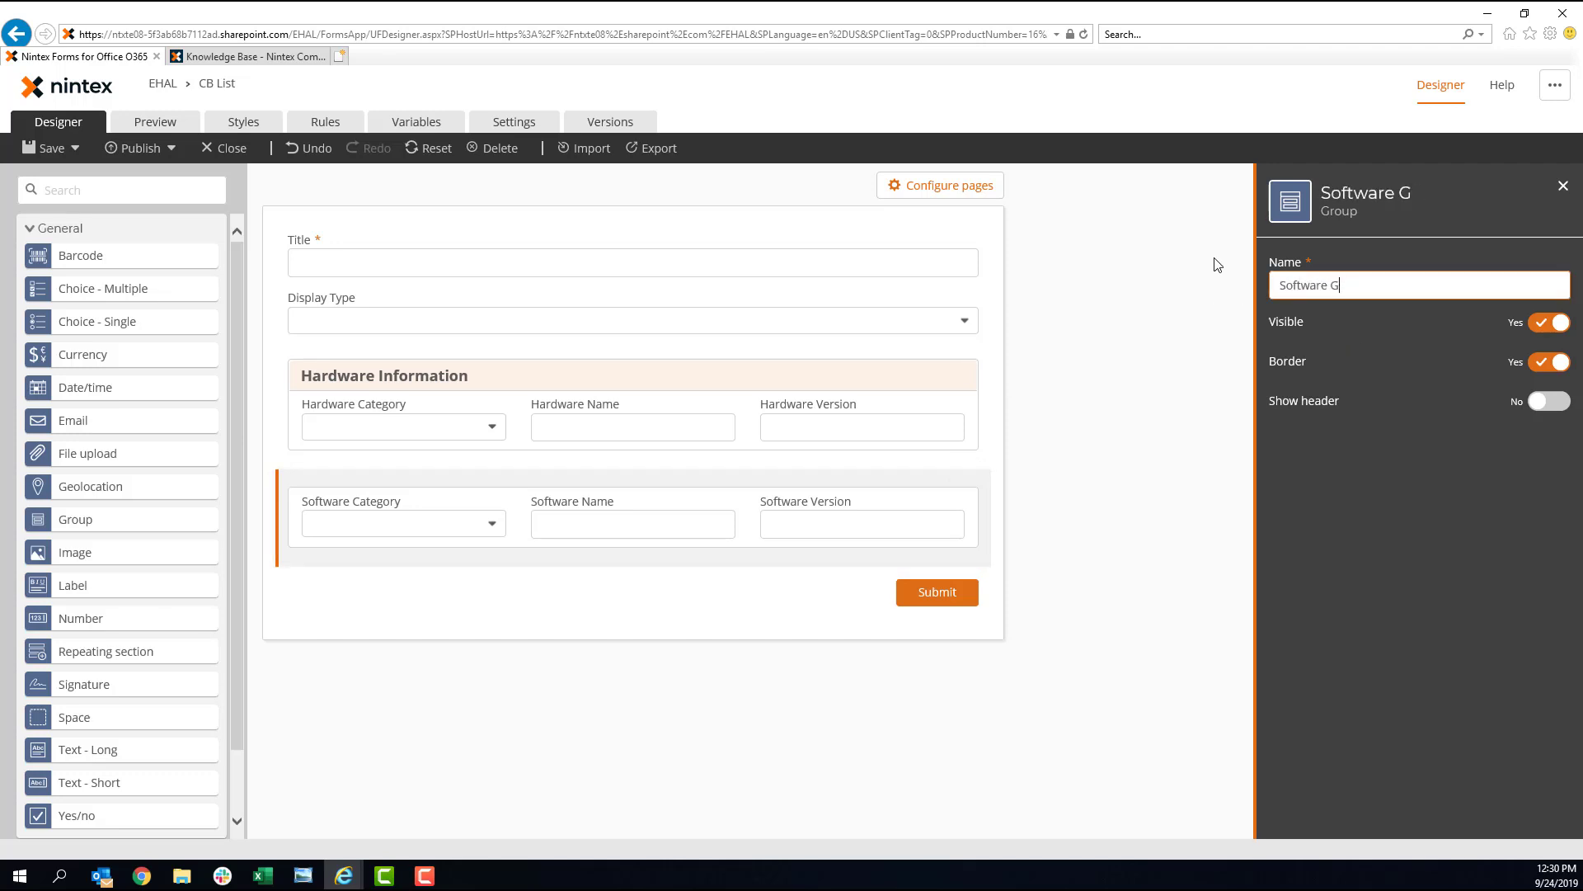
pyautogui.write('oftwareGRoup')
pyautogui.click(1545, 401)
pyautogui.write('Soft')
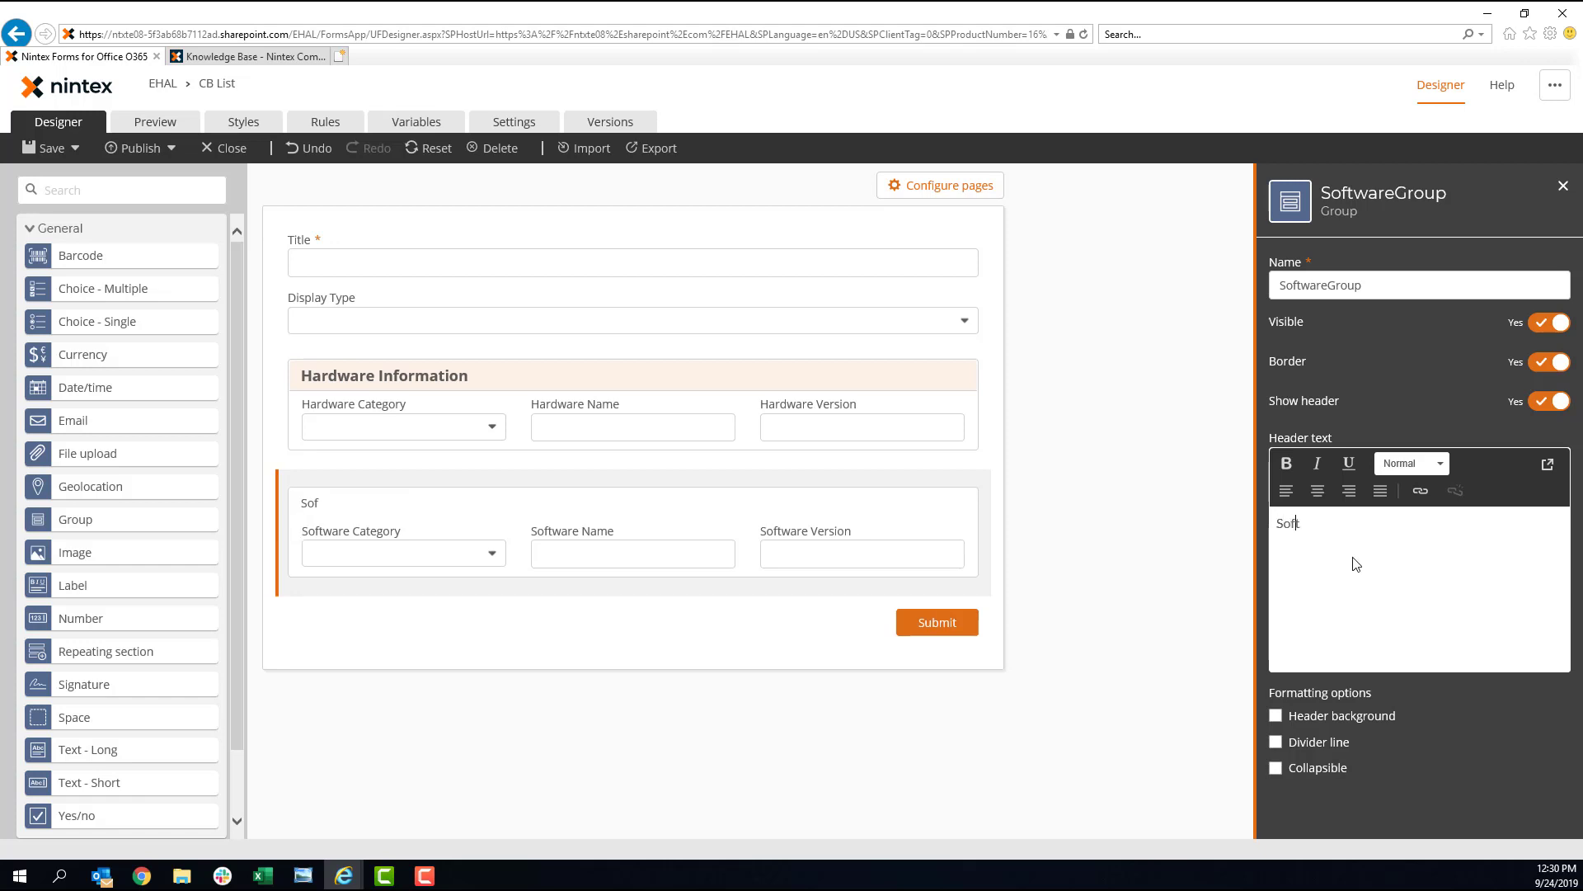
pyautogui.write('ware Information')
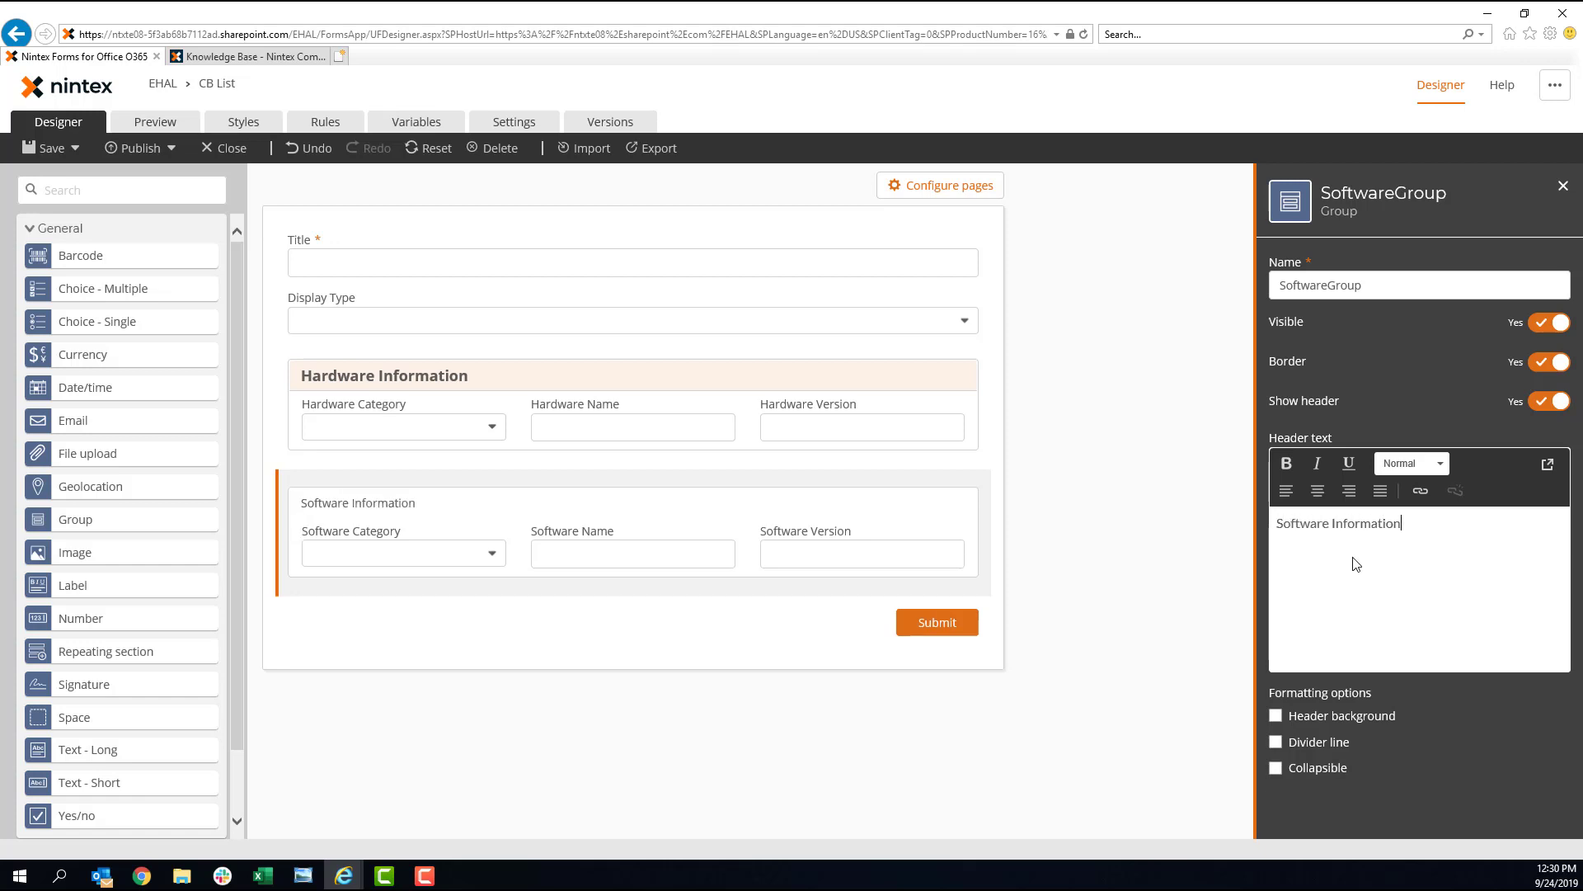
# - Format the "Software Information" header text as Heading 5 and enable the header background and divider line
pyautogui.hotkey('ctrl', 'shift', 'Left')
pyautogui.hotkey('ctrl', 'shift', 'Left')
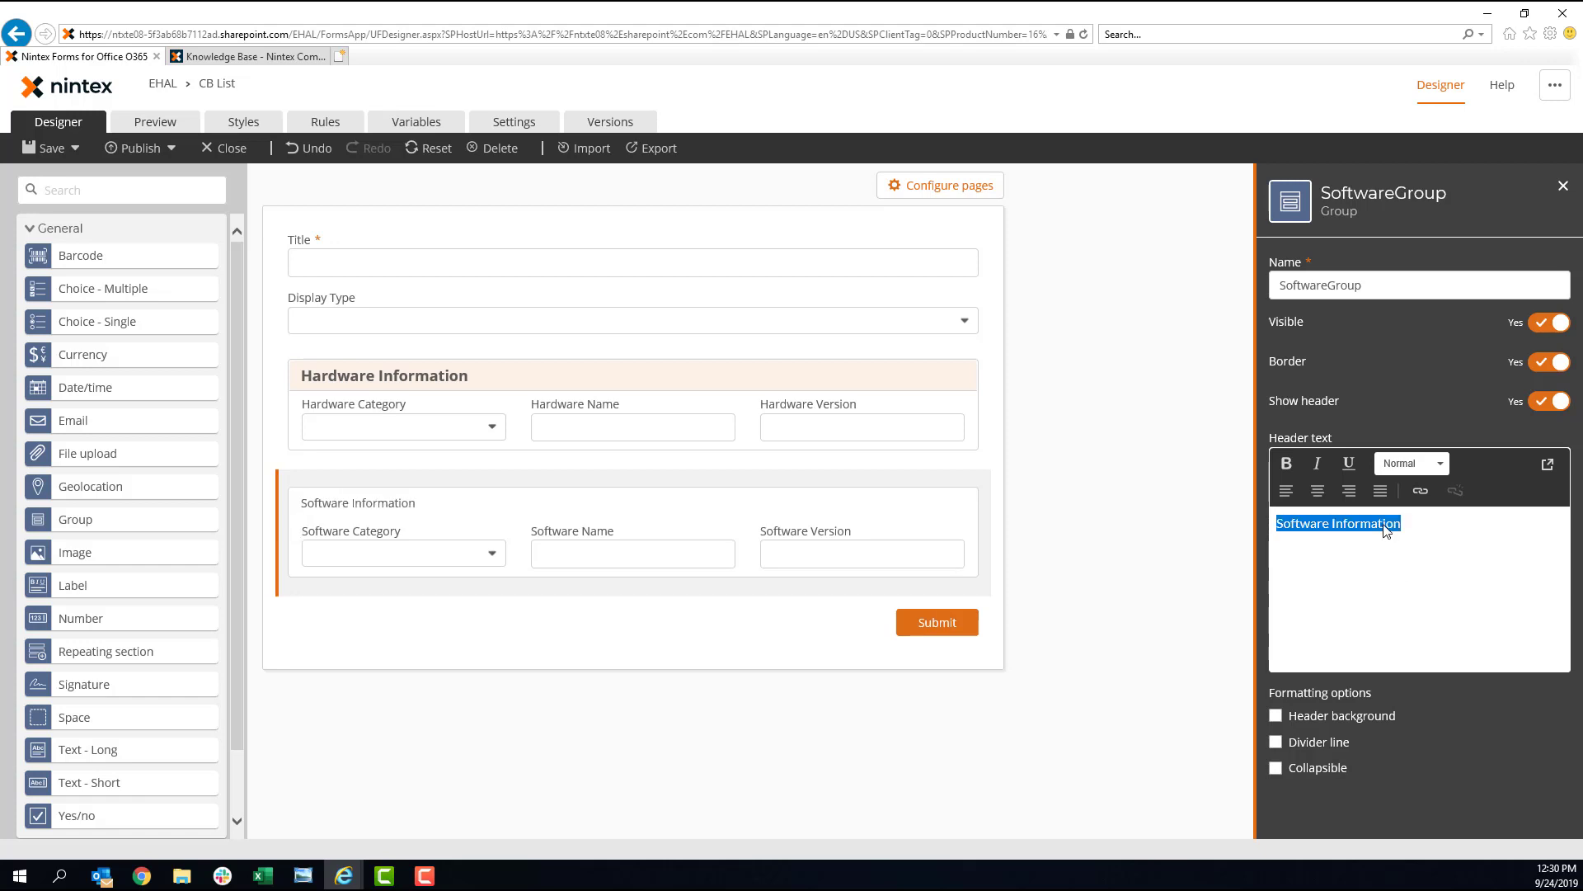
pyautogui.click(1431, 464)
pyautogui.scroll(-1, 1401, 610)
pyautogui.click(1320, 660)
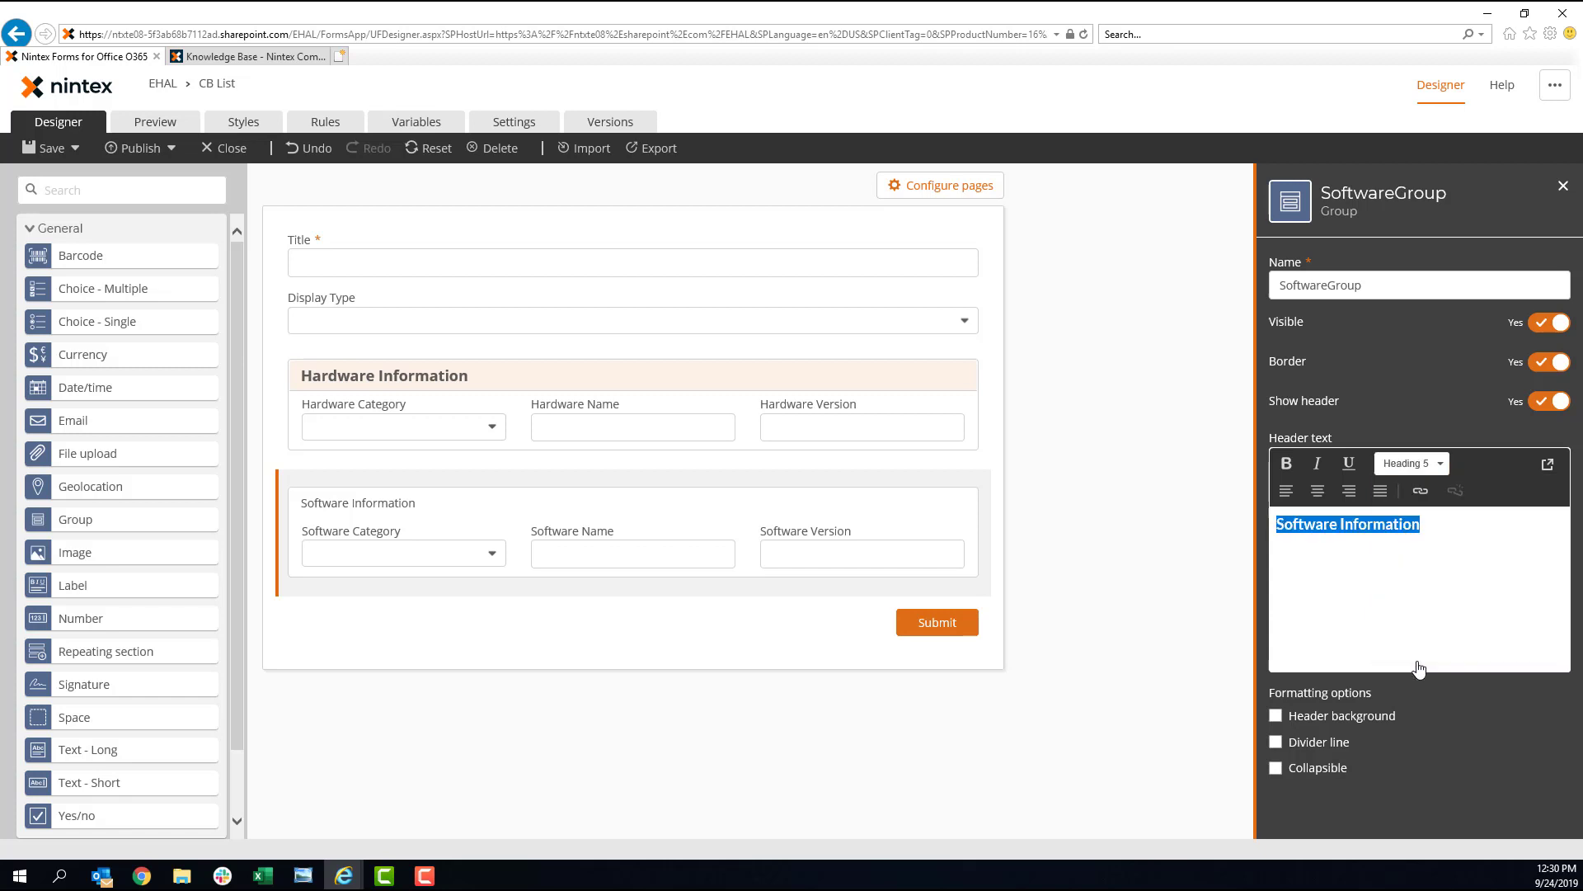
pyautogui.click(1276, 715)
pyautogui.click(1328, 746)
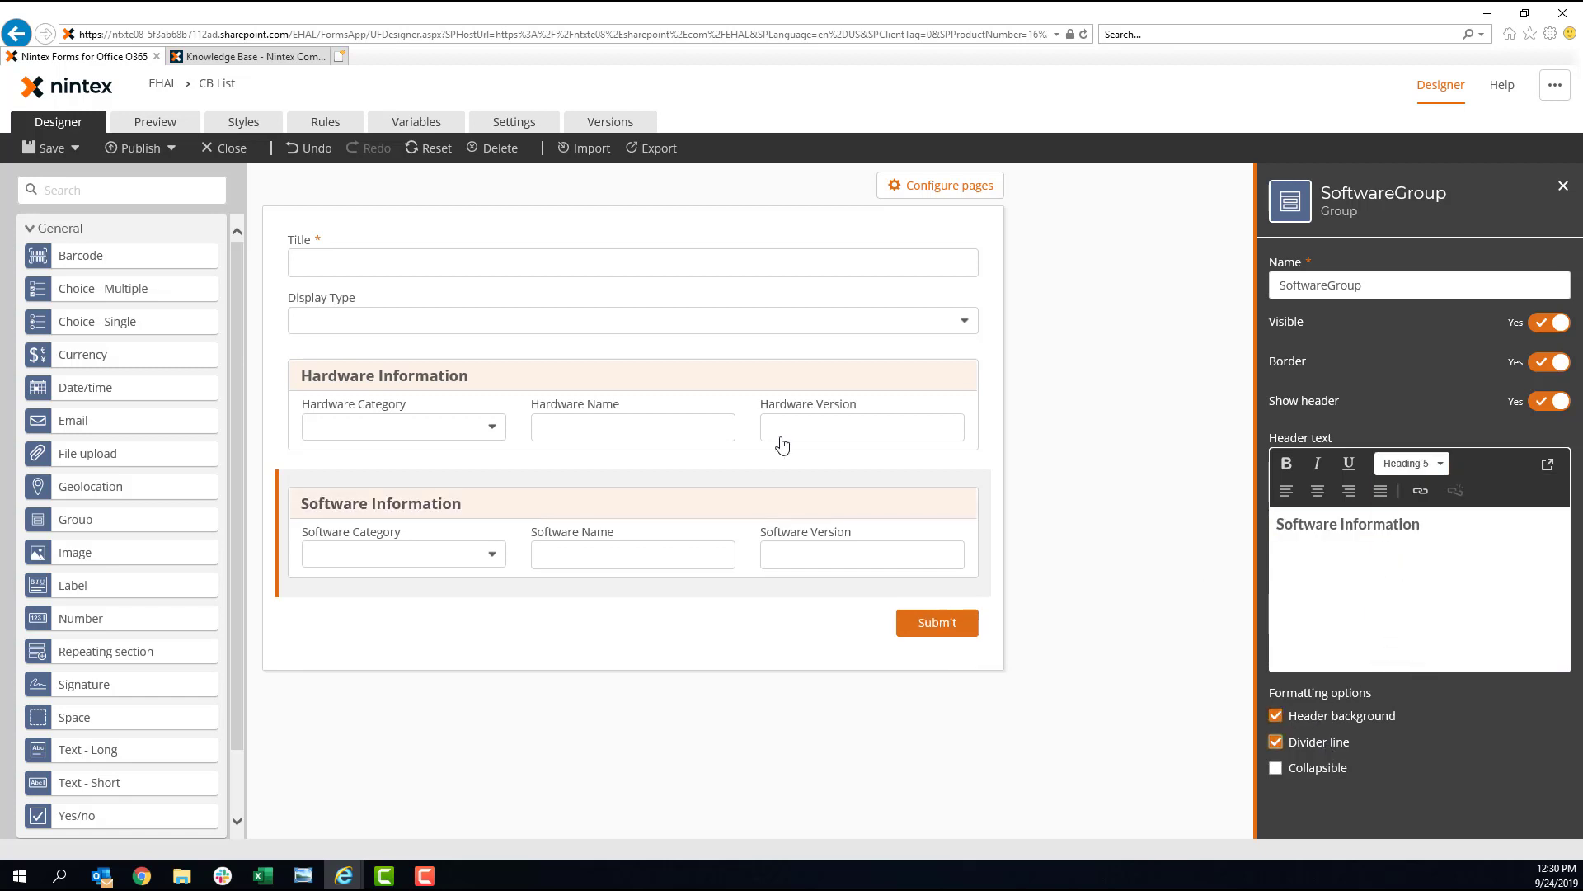
# - Move the Display Type field beside Title in the same row and open its settings
pyautogui.moveTo(548, 314); pyautogui.dragTo(943, 255)
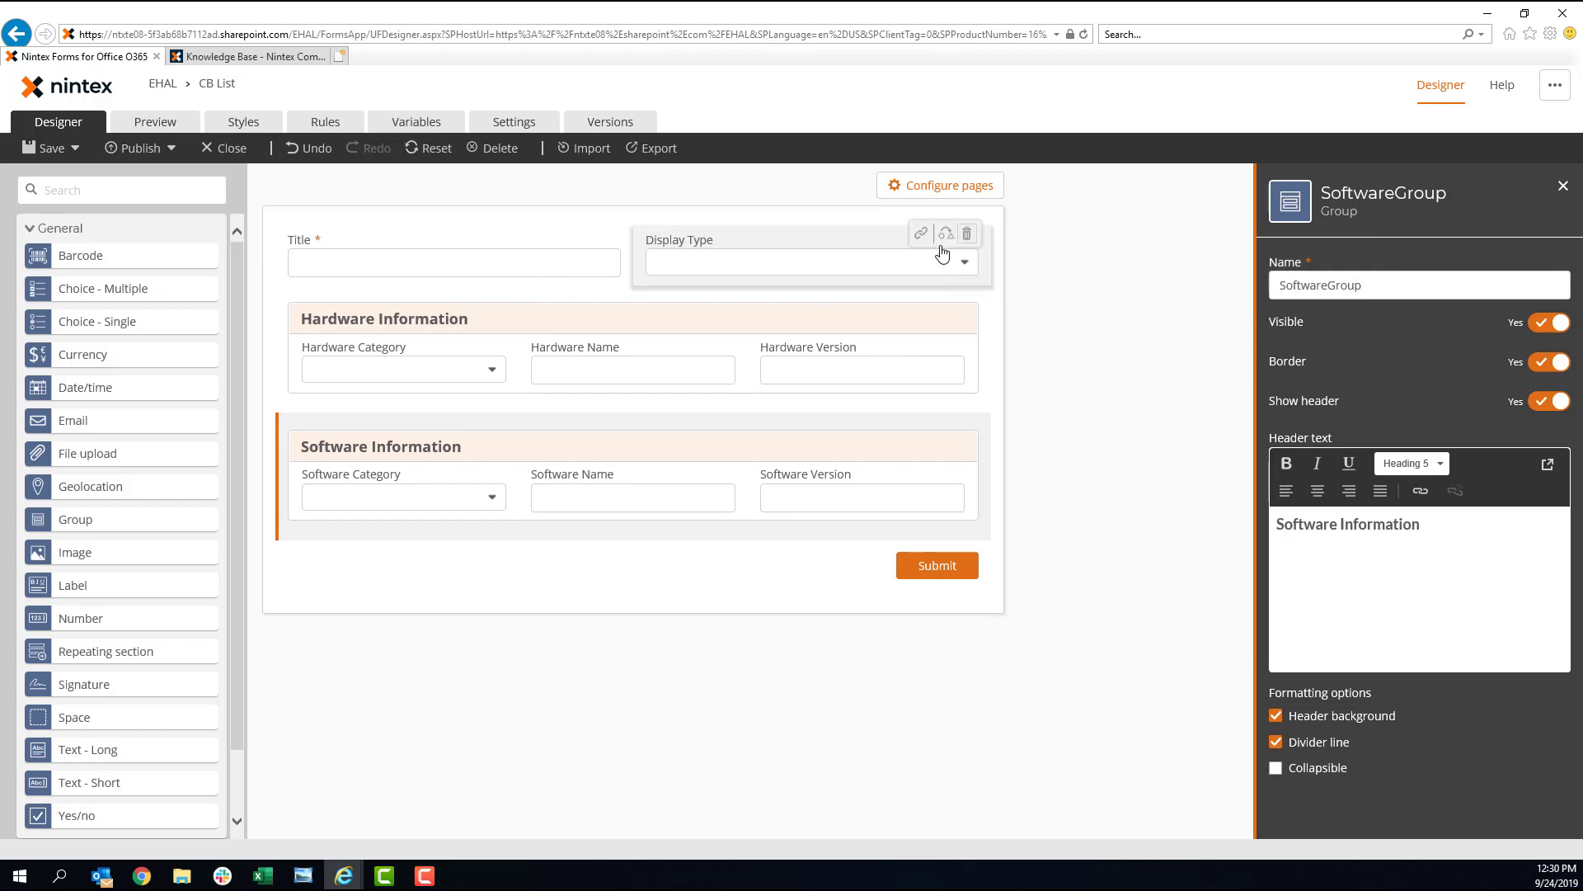
pyautogui.click(738, 255)
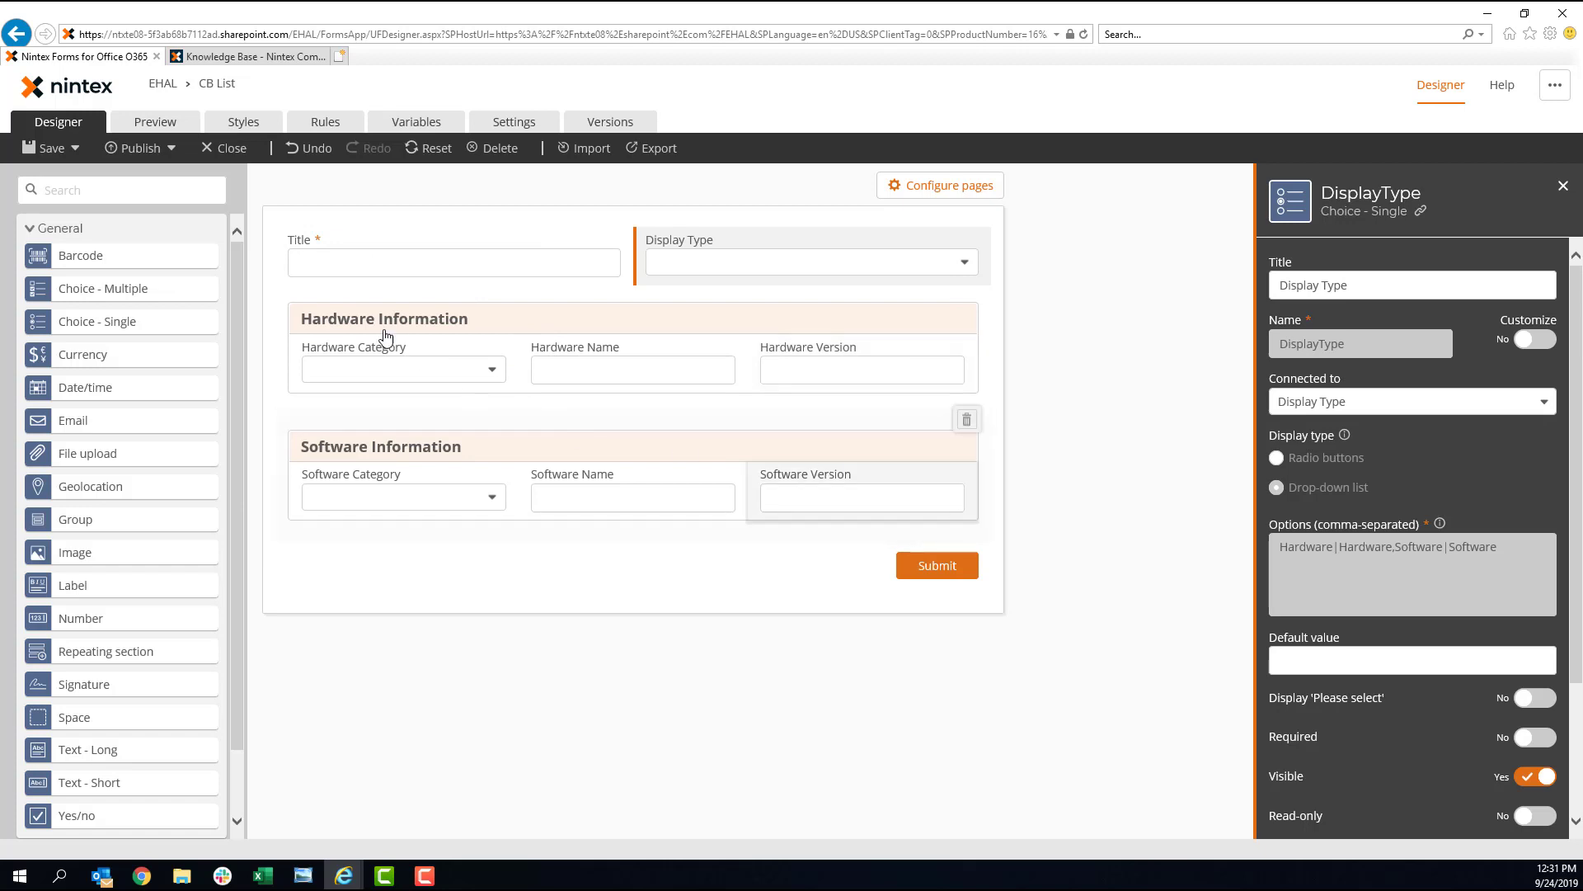
# - Preview the form, try Hardware and Software as Display Type, and examine the options of both category fields
pyautogui.click(358, 304)
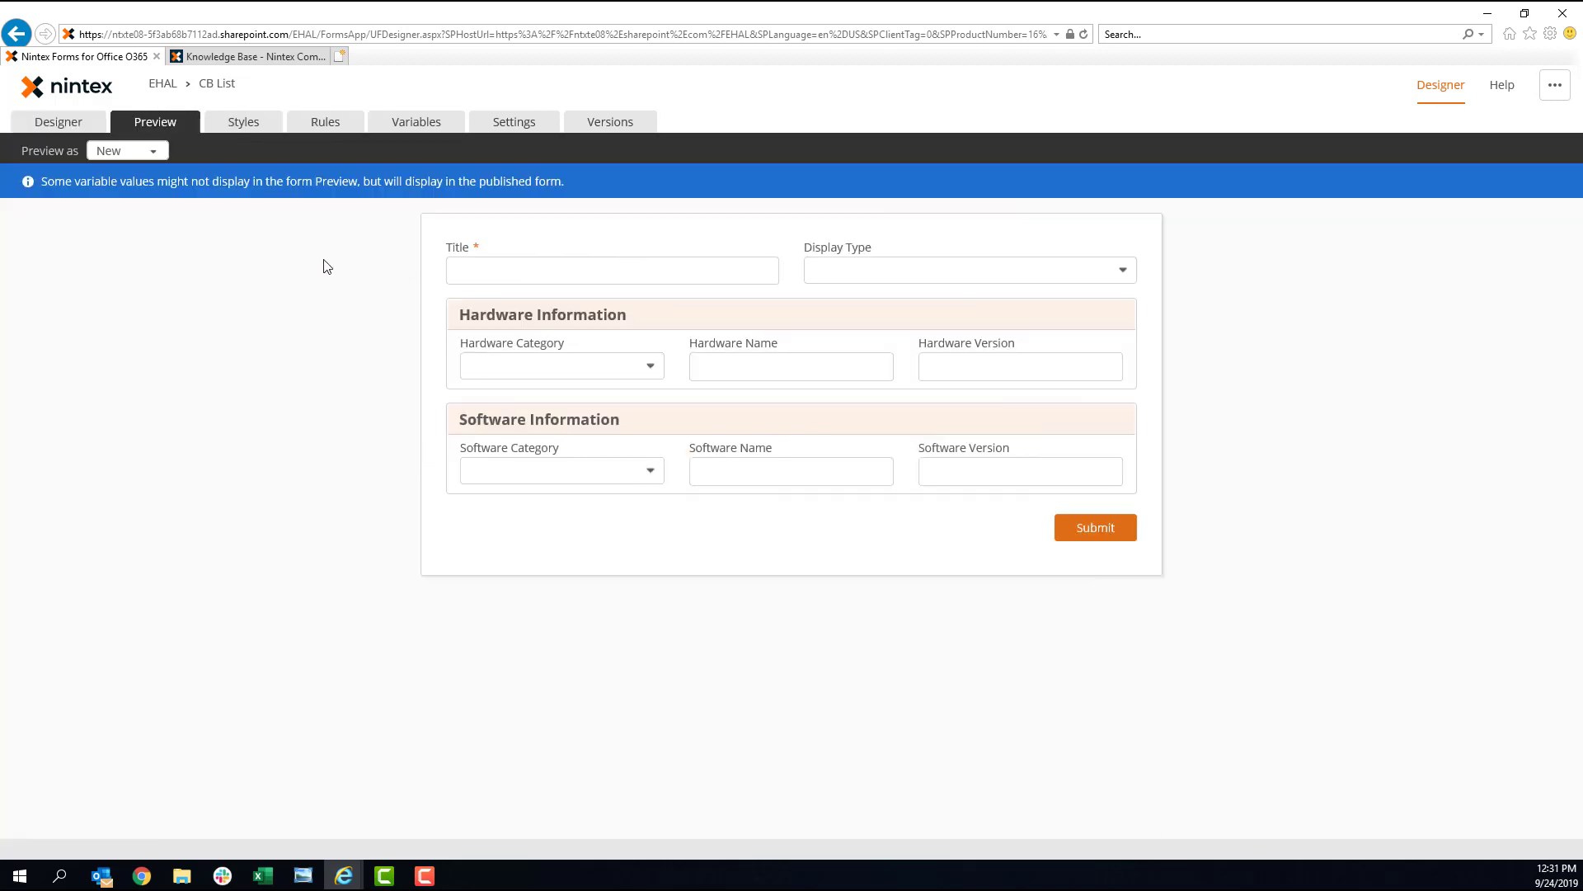
pyautogui.click(1011, 277)
pyautogui.click(926, 286)
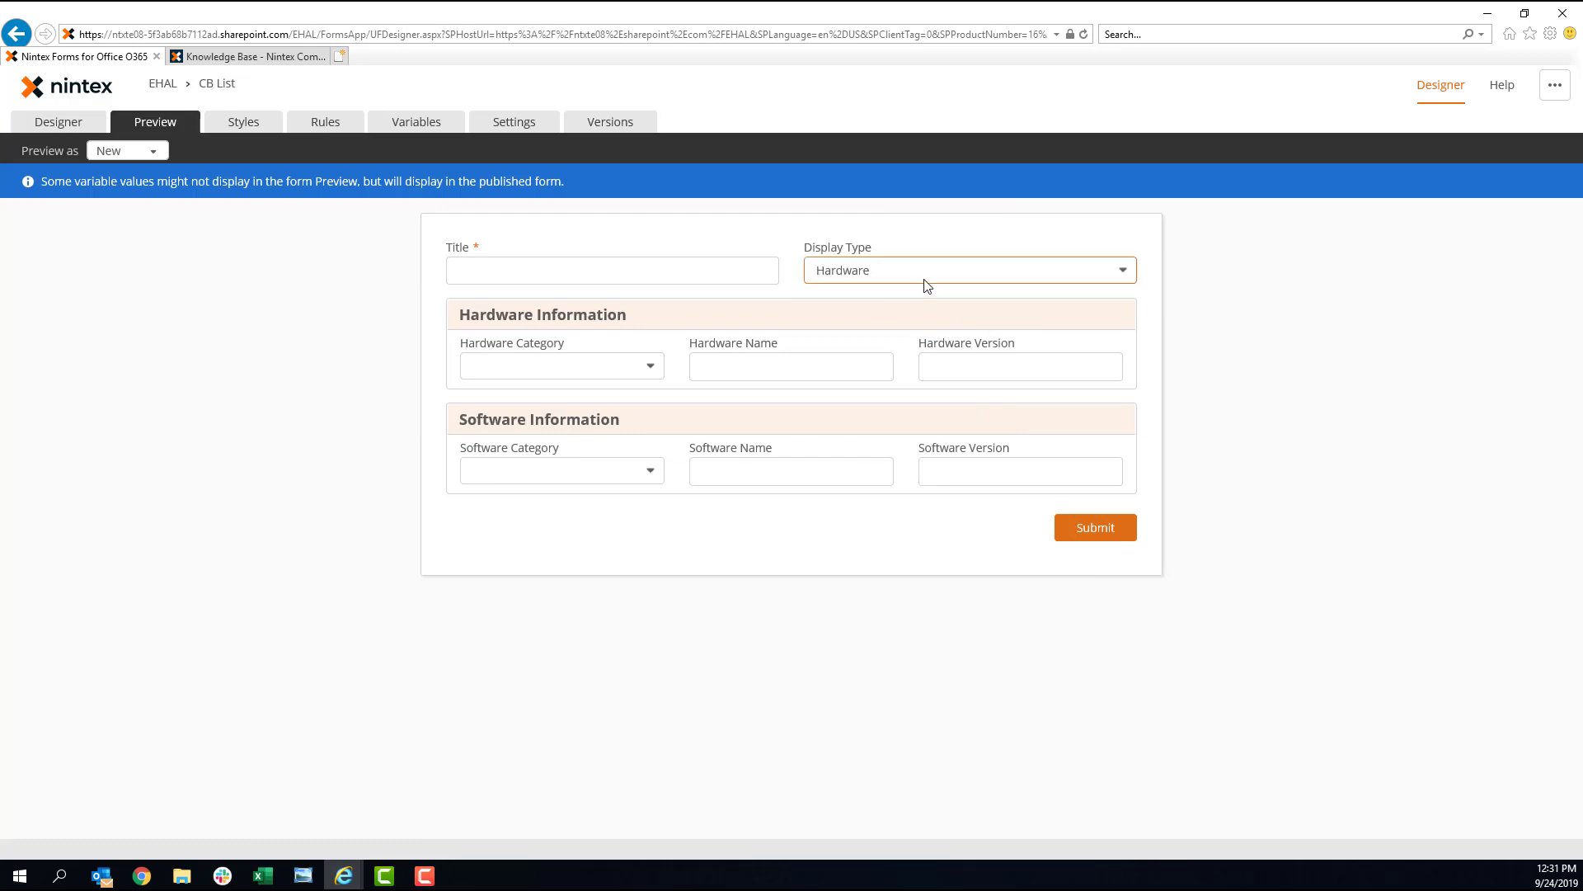
pyautogui.click(926, 280)
pyautogui.click(932, 286)
pyautogui.click(595, 365)
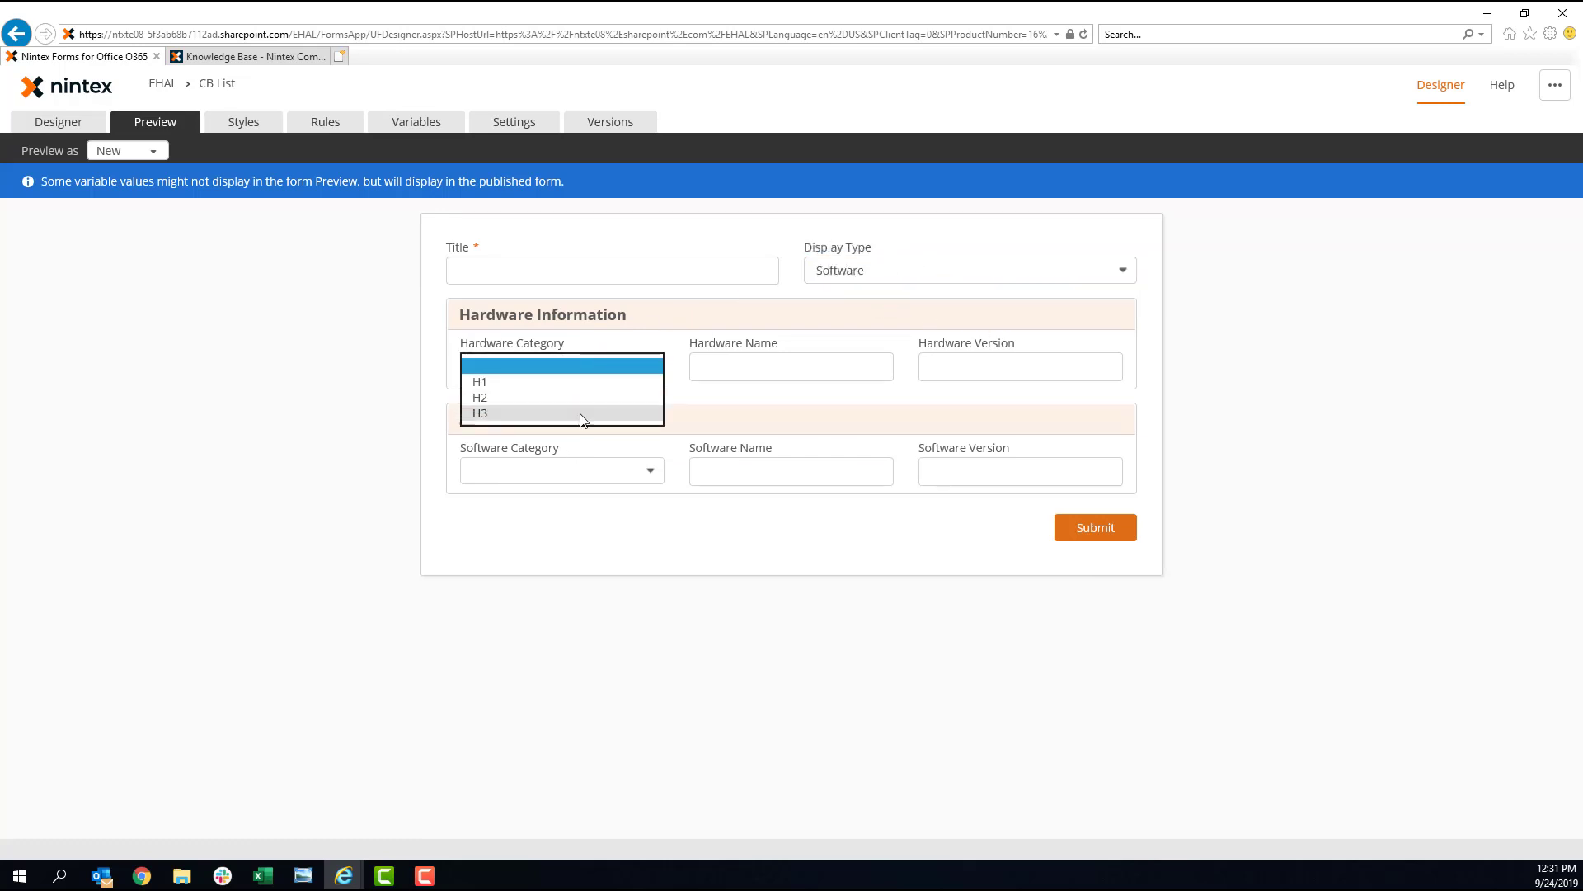
pyautogui.click(616, 472)
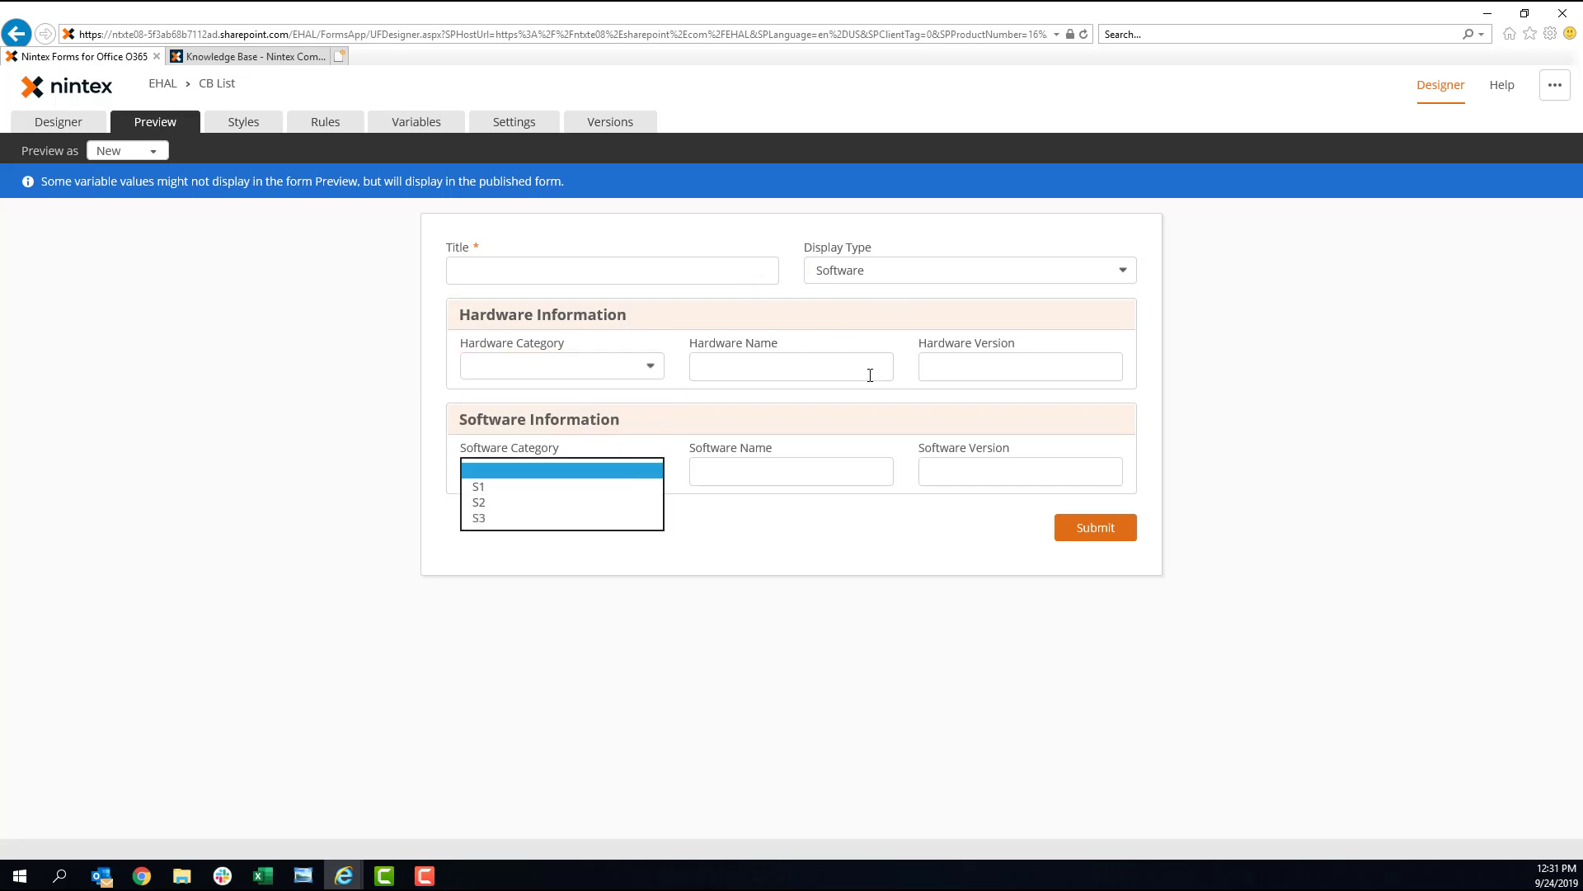
# - Test the shared columns in the preview by entering "PC" as name and "2.0" as version, and clear both values
pyautogui.click(827, 355)
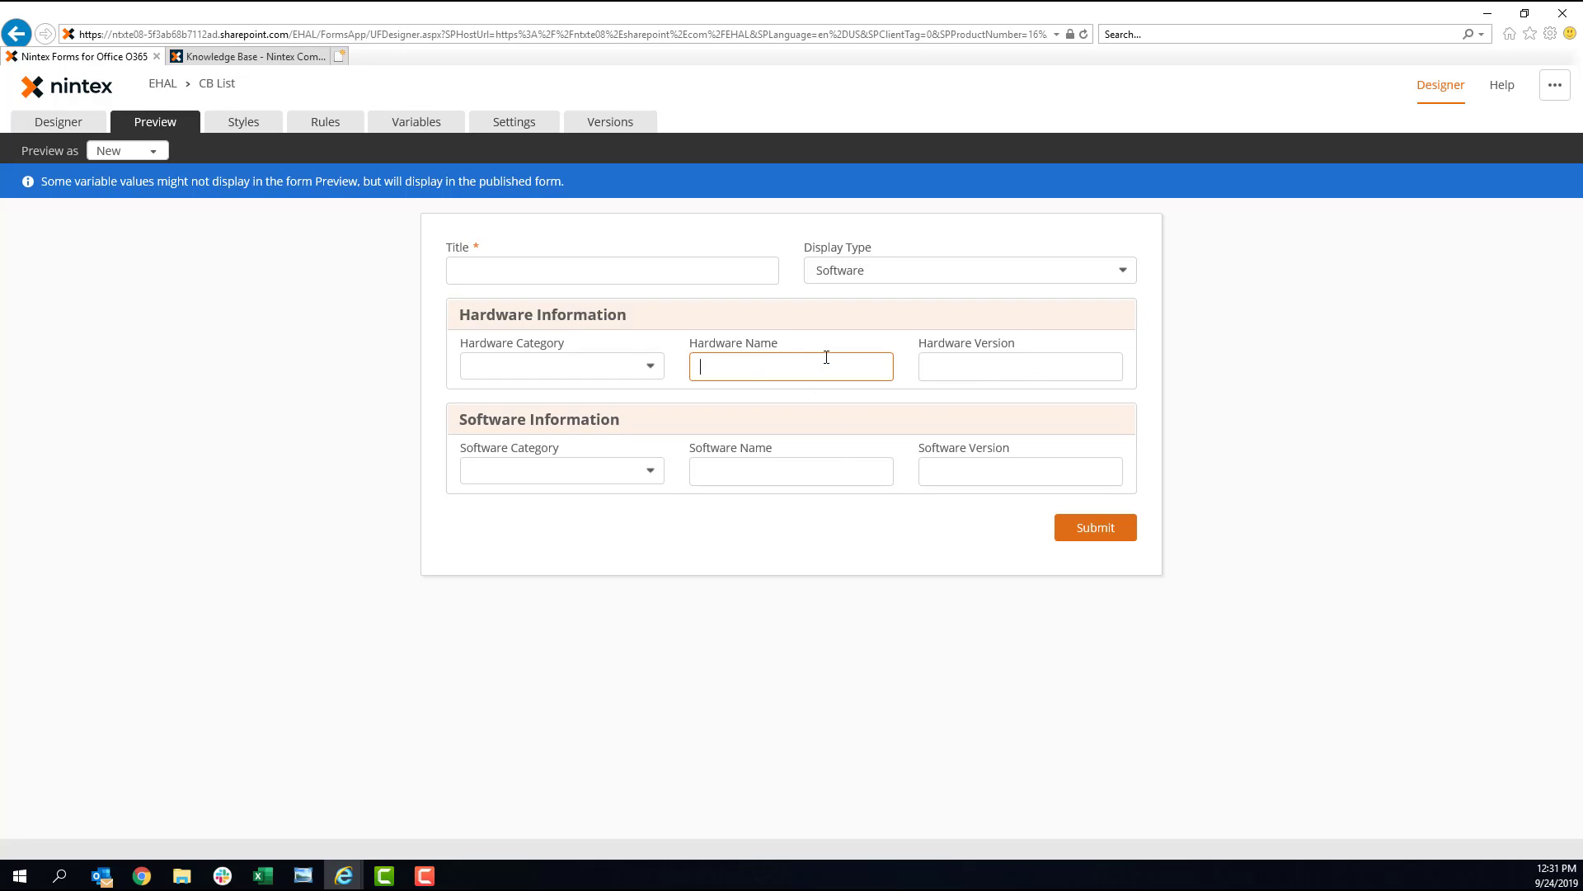
pyautogui.press('Tab')
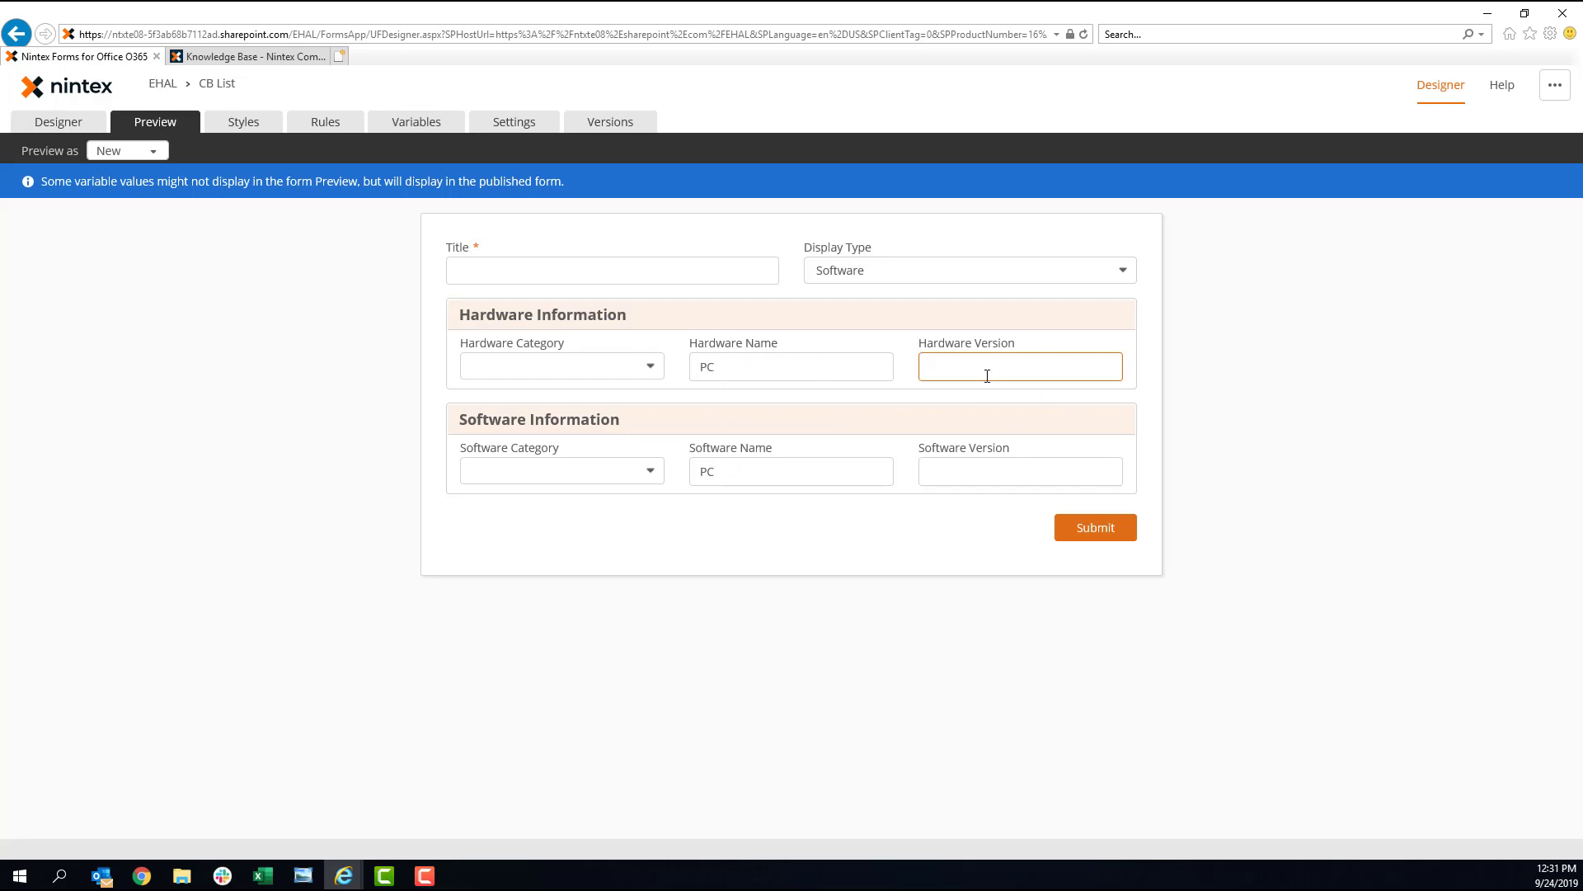
pyautogui.click(1020, 445)
pyautogui.moveTo(848, 462); pyautogui.dragTo(661, 456)
pyautogui.press('BackSpace')
pyautogui.press('Tab')
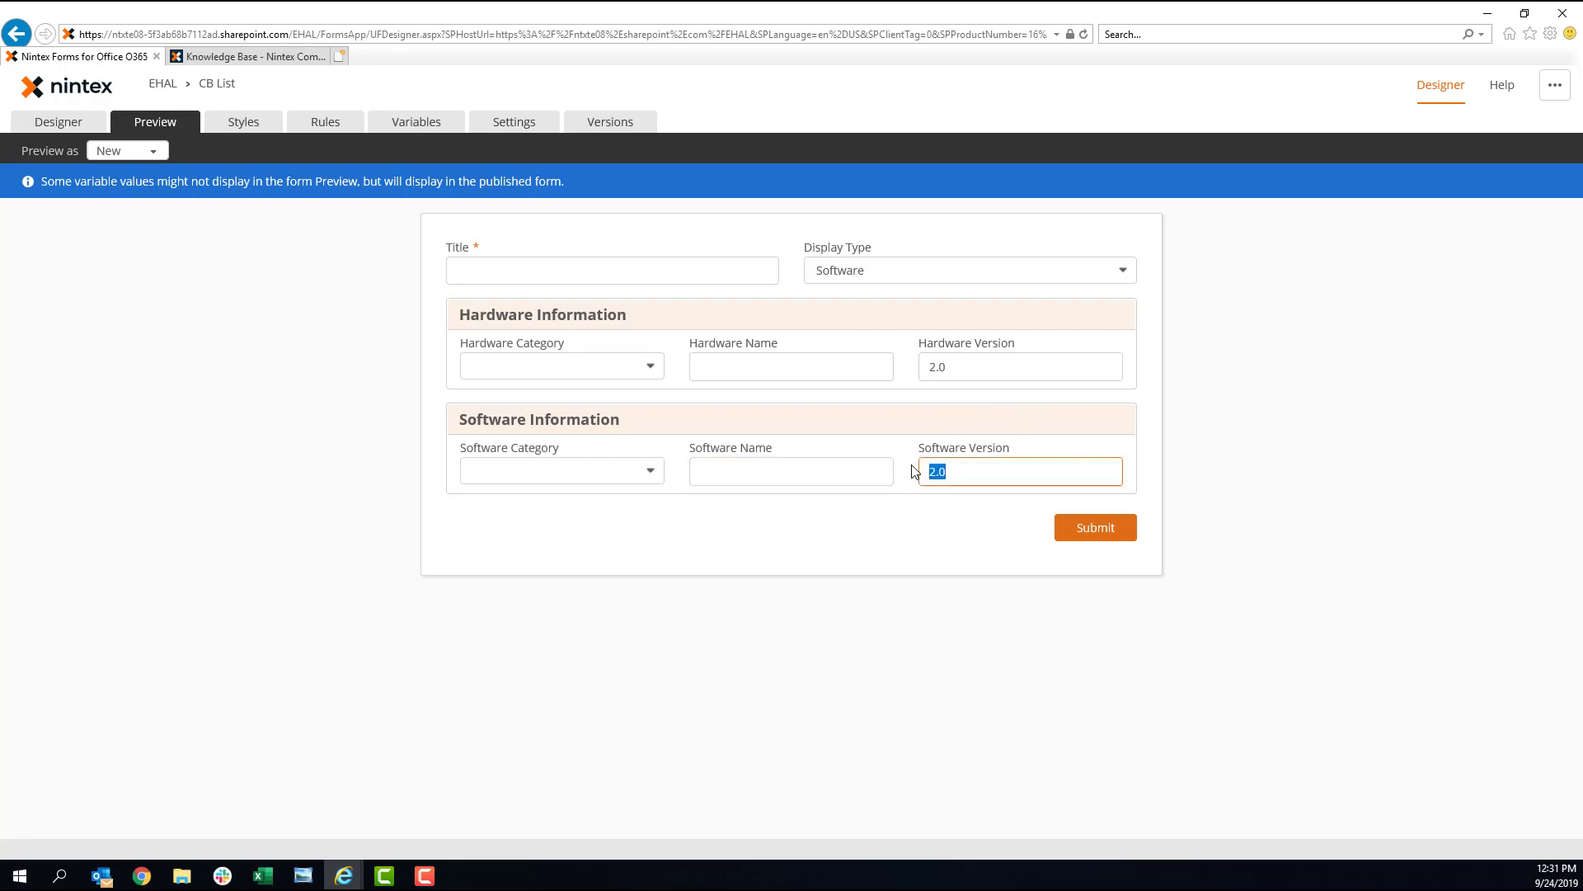
pyautogui.press('BackSpace')
pyautogui.click(598, 376)
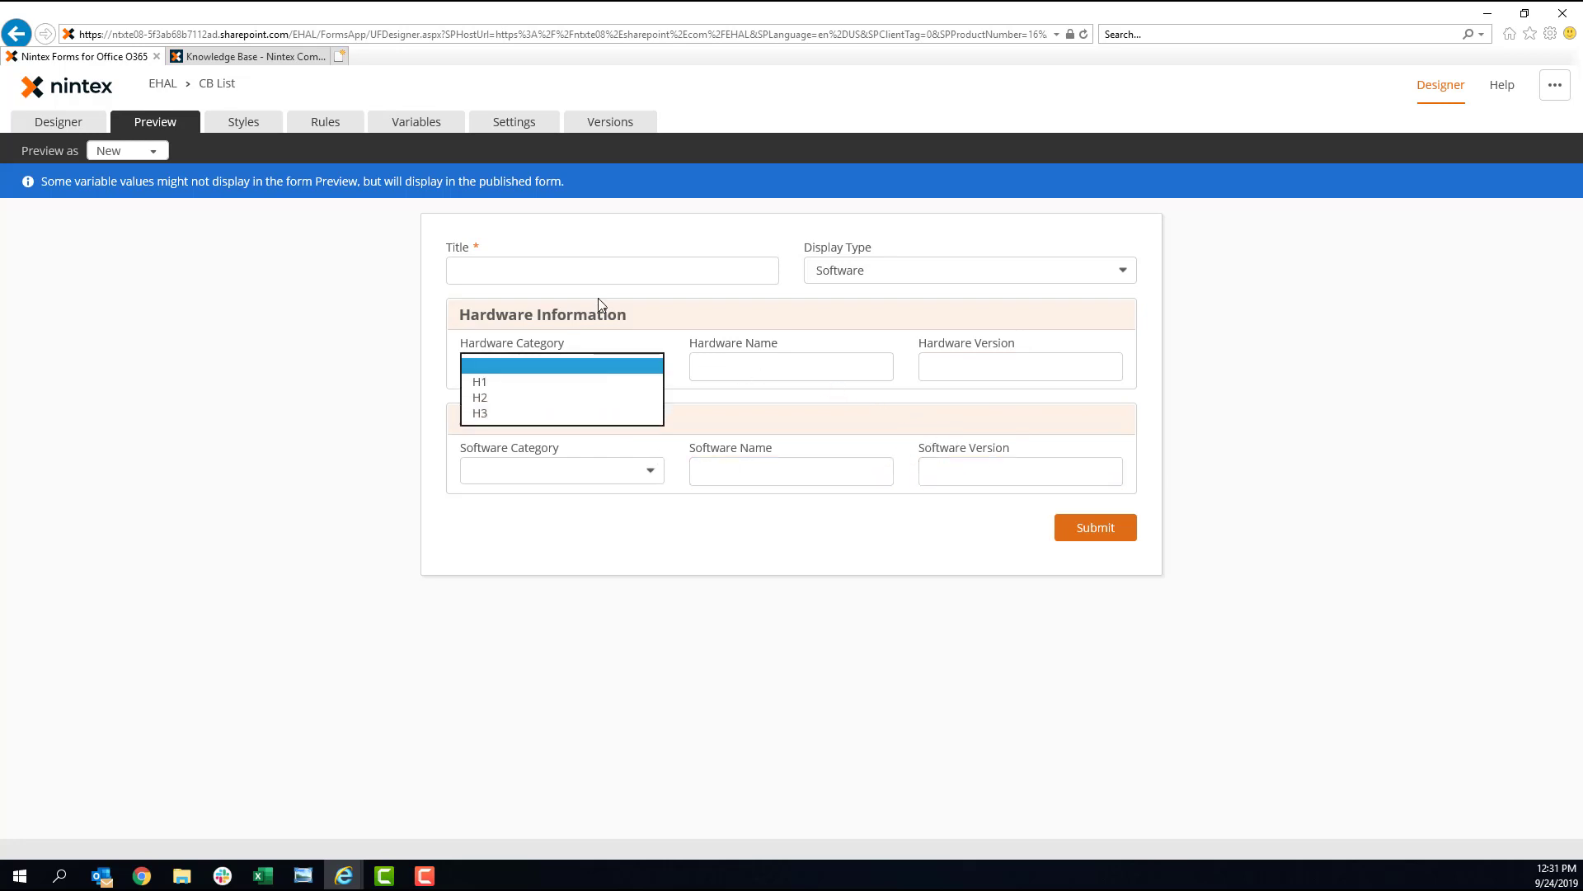
pyautogui.click(592, 251)
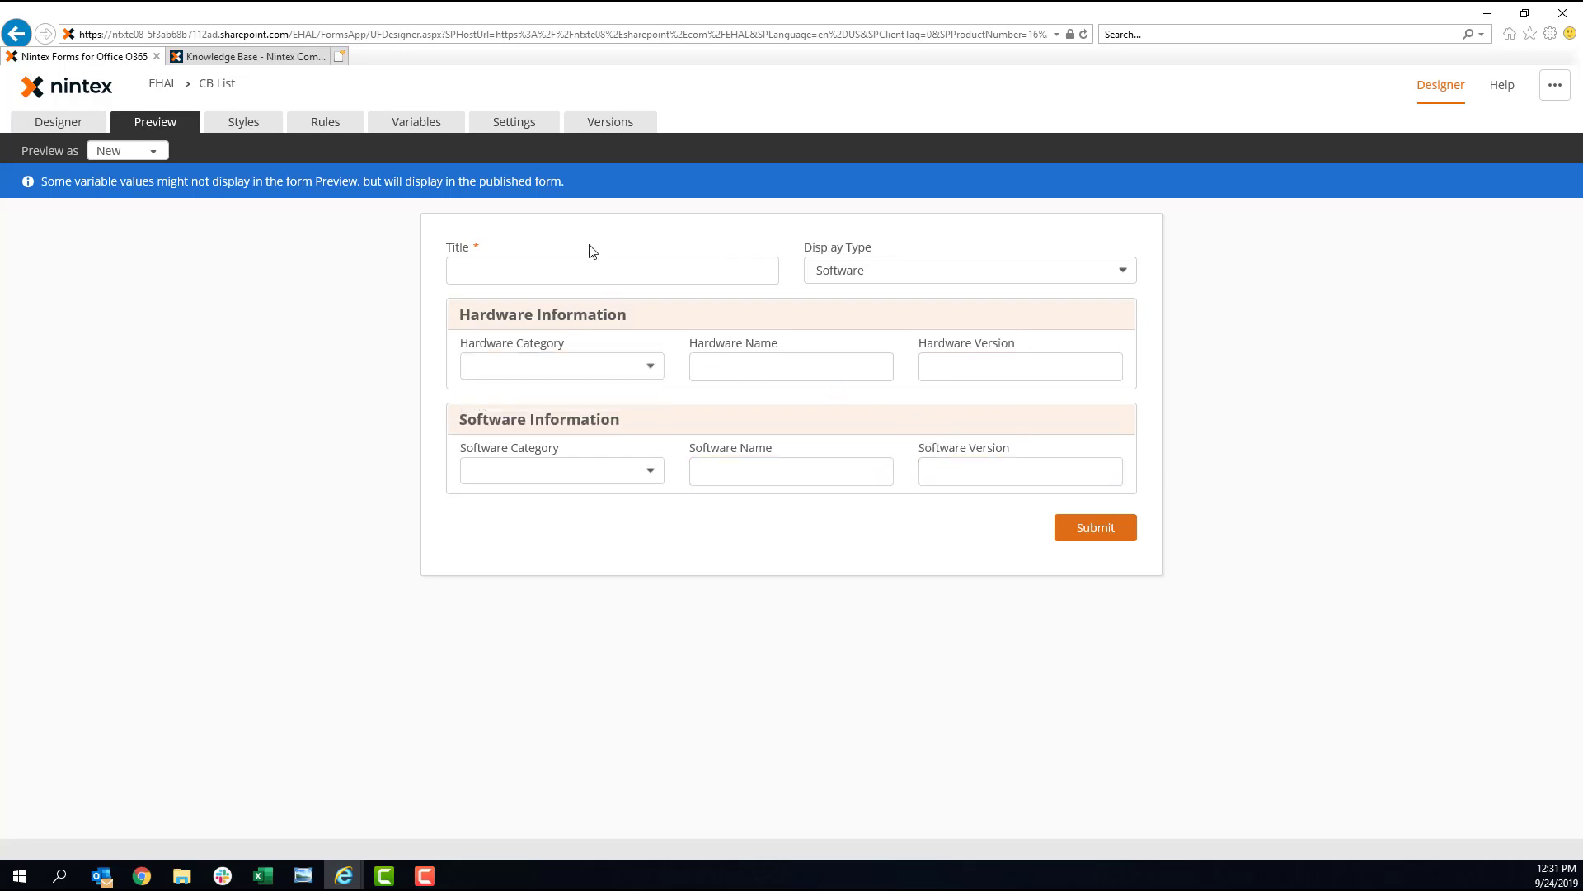
# - Start a form input rule named "Show Hardware" with the condition DisplayType Equals Hardware
pyautogui.click(324, 130)
pyautogui.click(1216, 230)
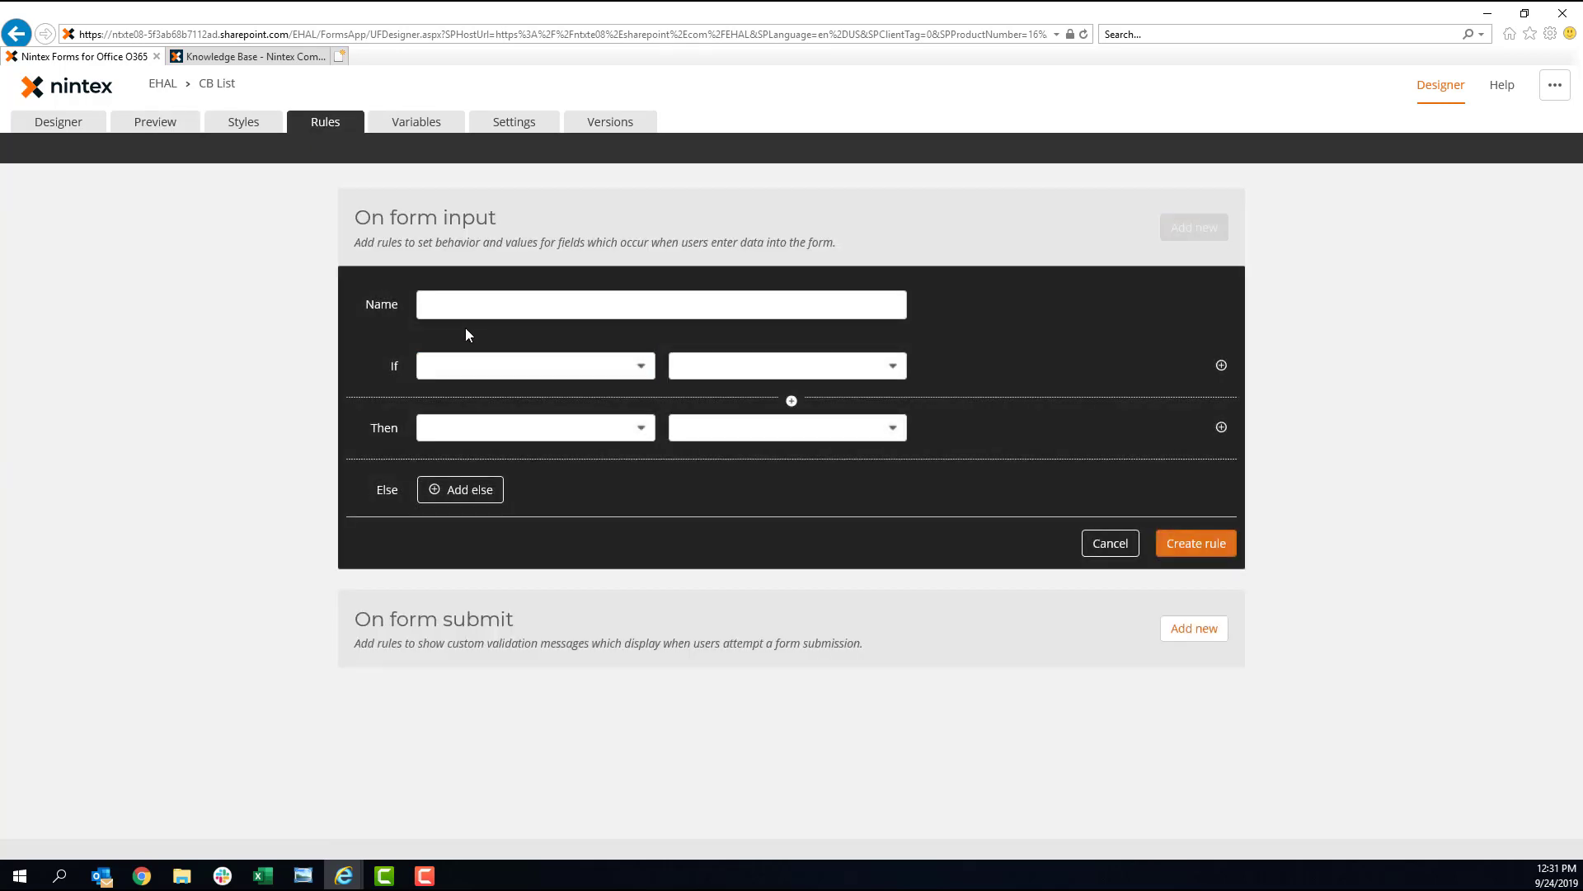
pyautogui.click(463, 309)
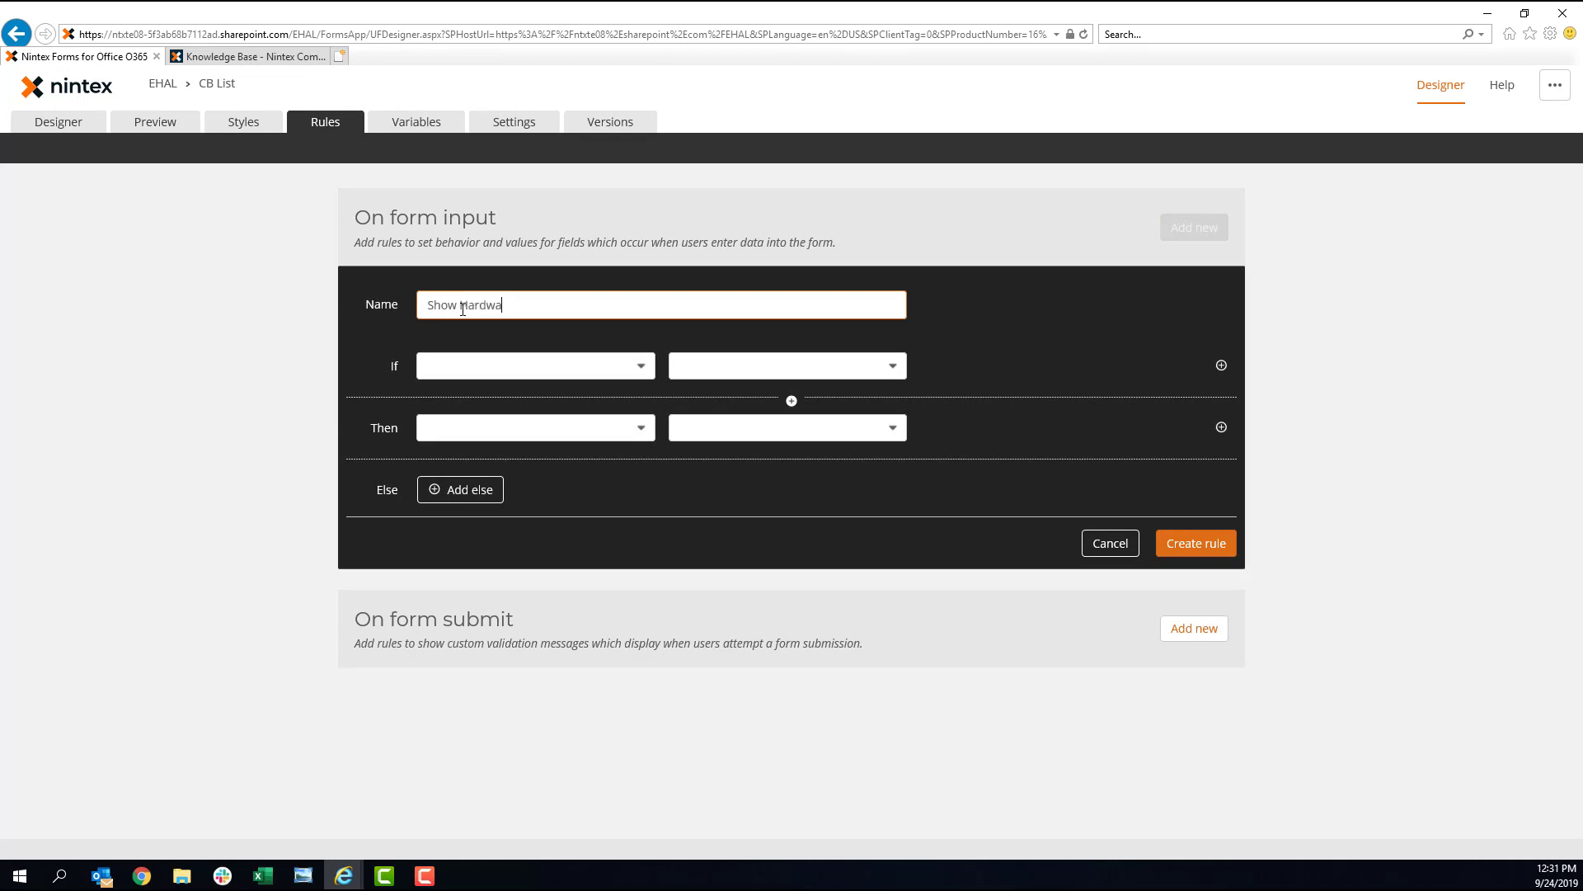
pyautogui.click(589, 364)
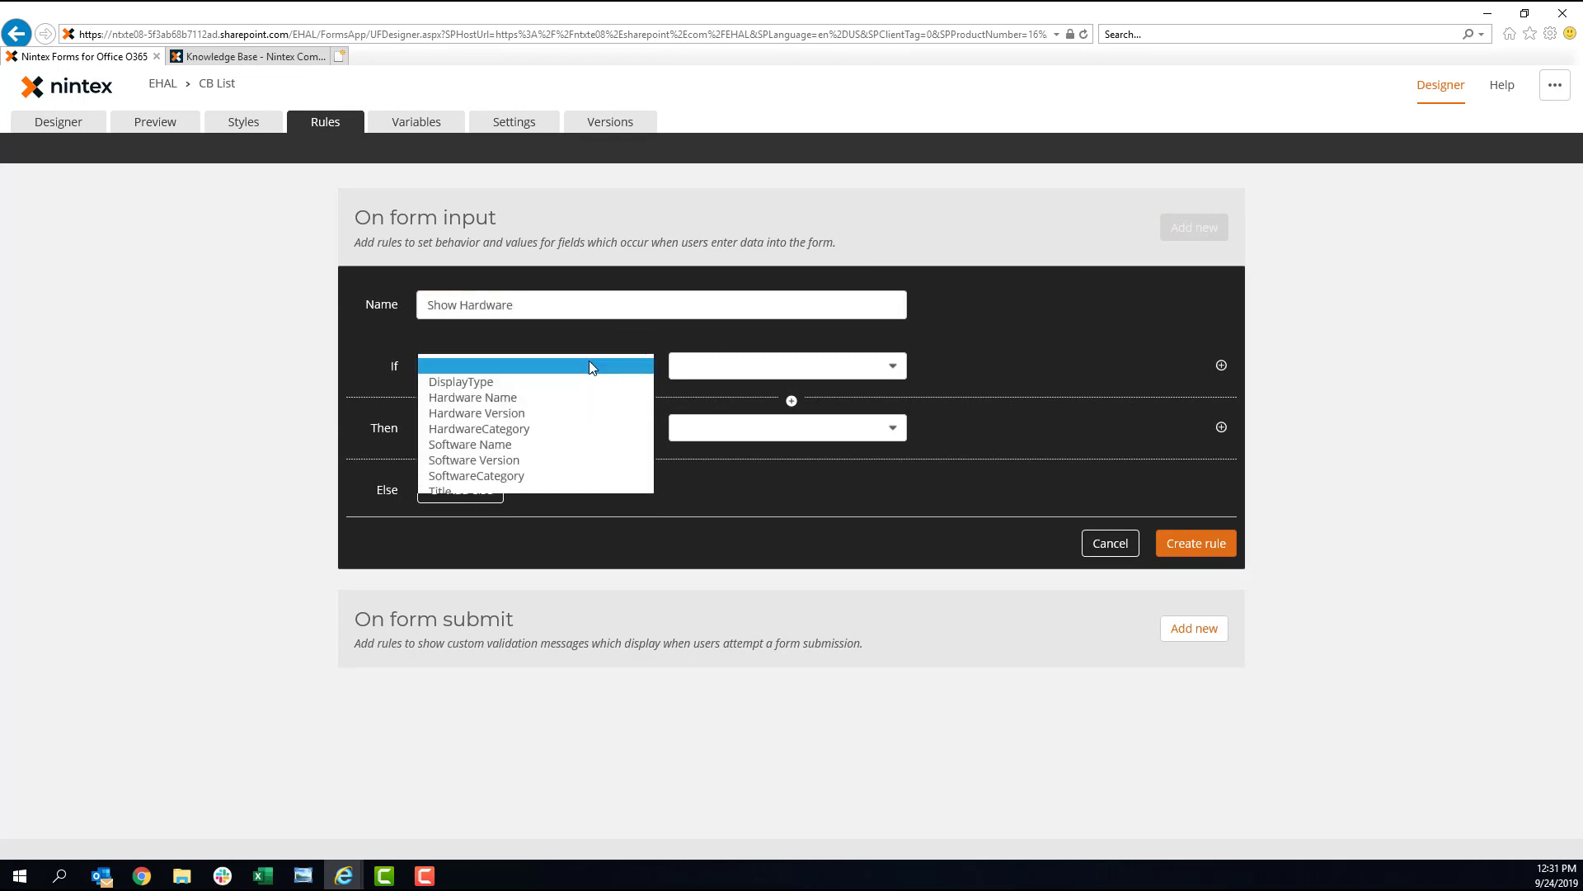
pyautogui.click(519, 377)
pyautogui.click(705, 375)
pyautogui.click(705, 398)
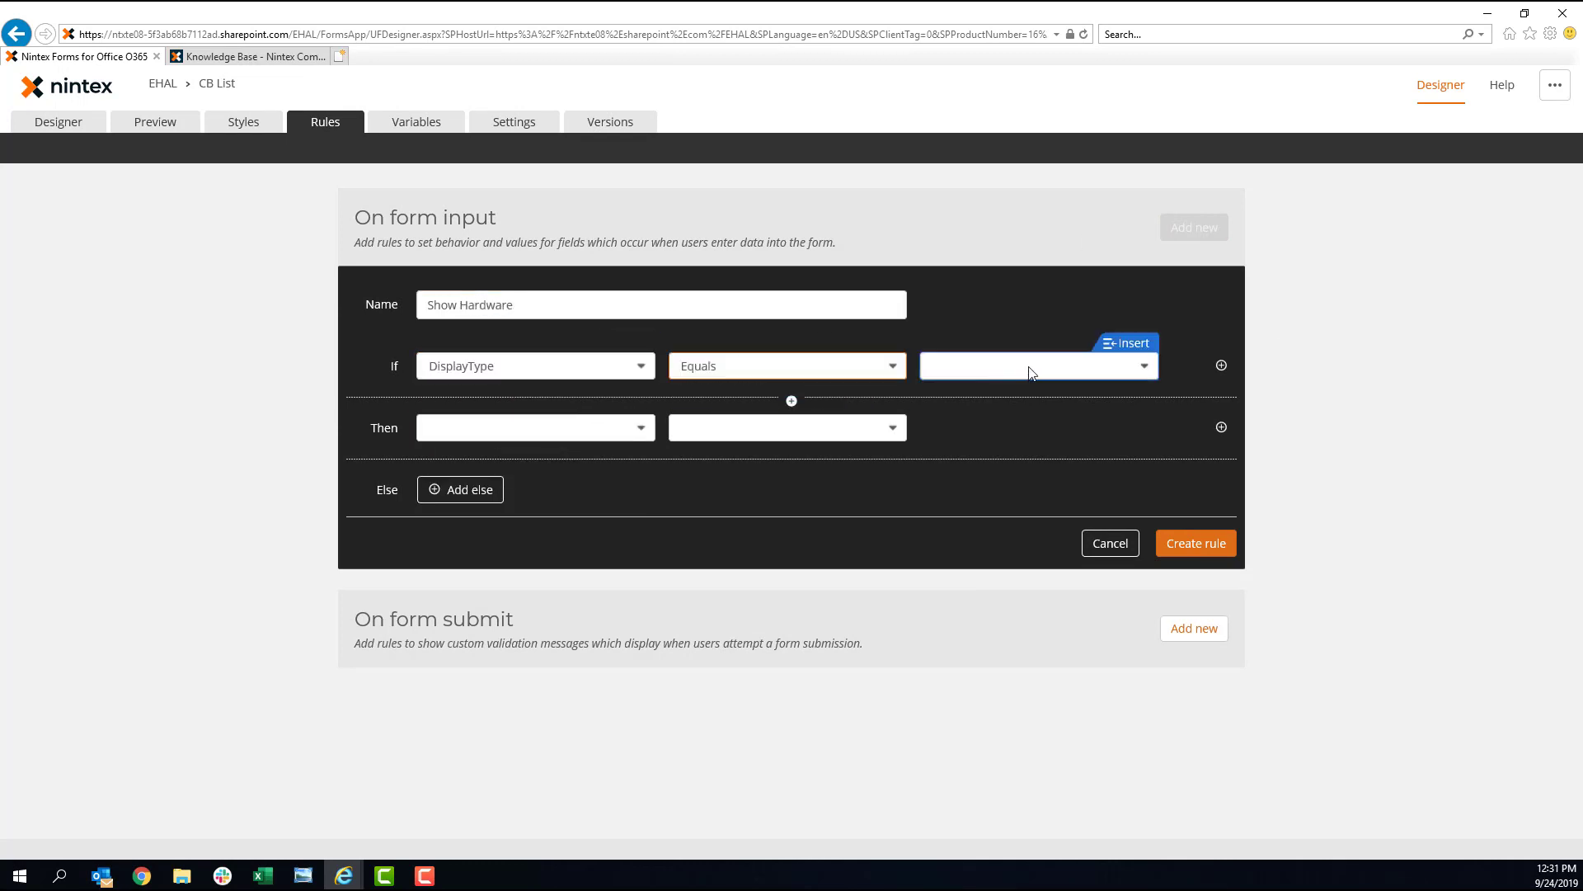
pyautogui.click(1031, 367)
pyautogui.click(1006, 379)
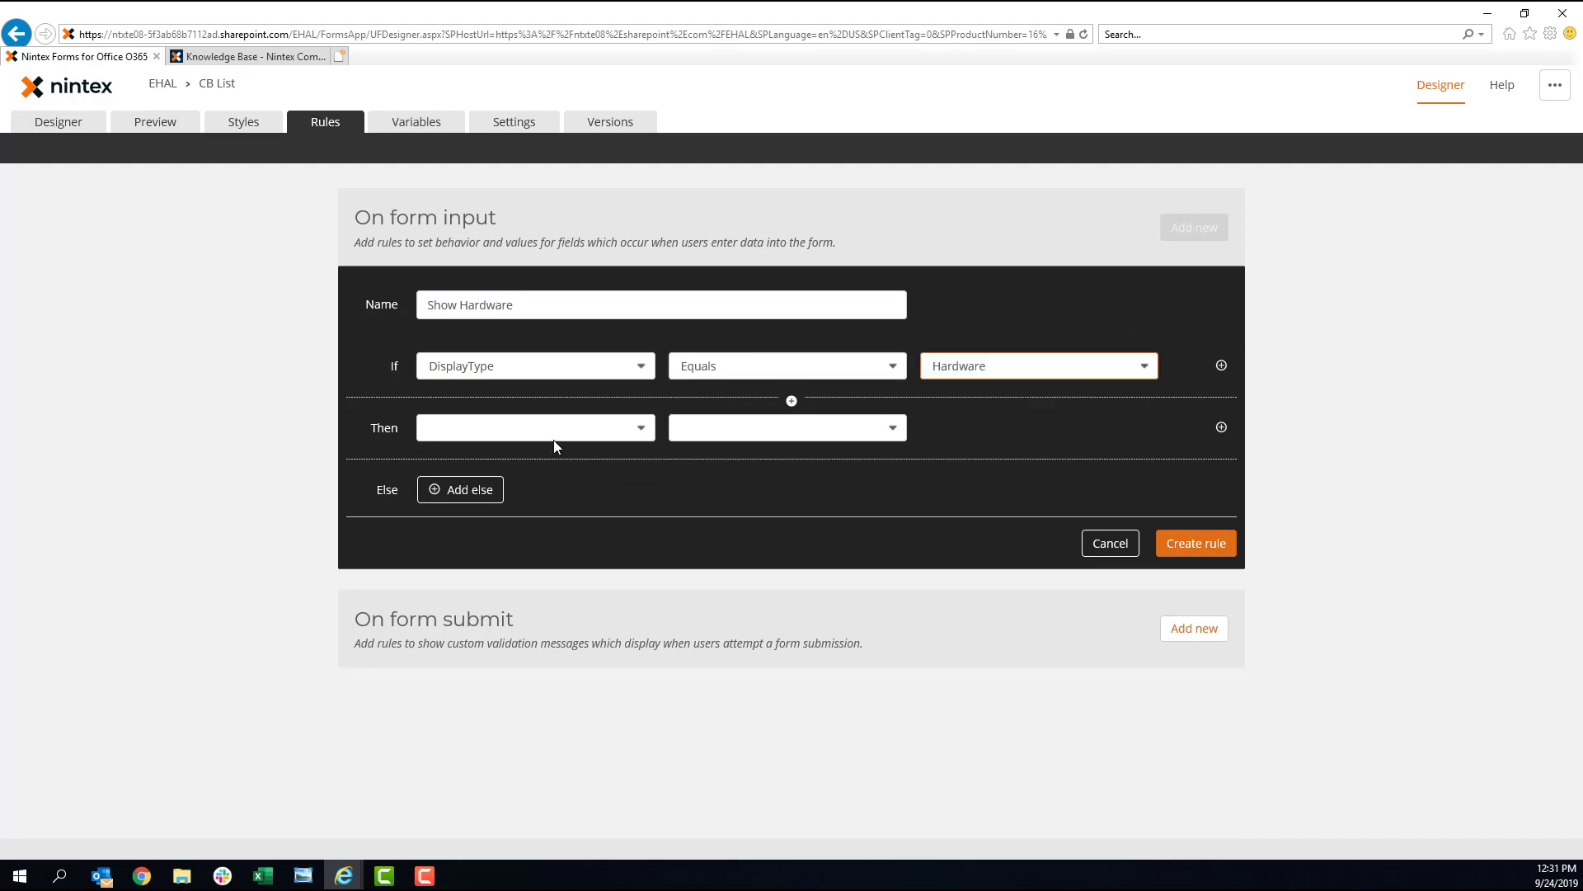
# - Set the rule's Then action to make HardwareGroup visible
pyautogui.click(505, 430)
pyautogui.click(489, 521)
pyautogui.click(706, 429)
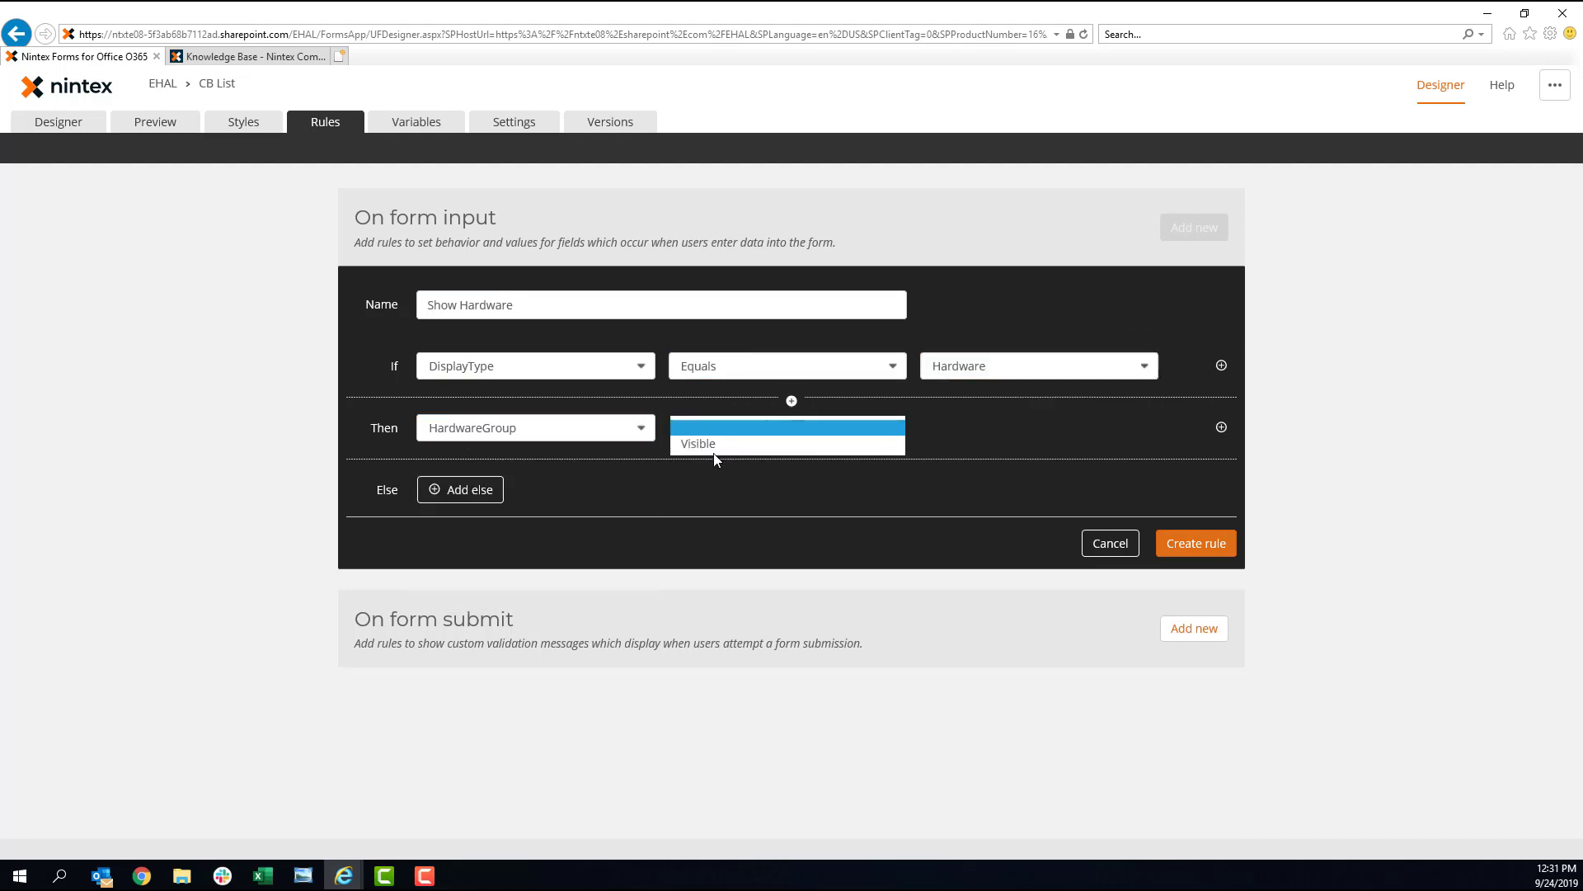
pyautogui.click(714, 443)
pyautogui.click(1150, 425)
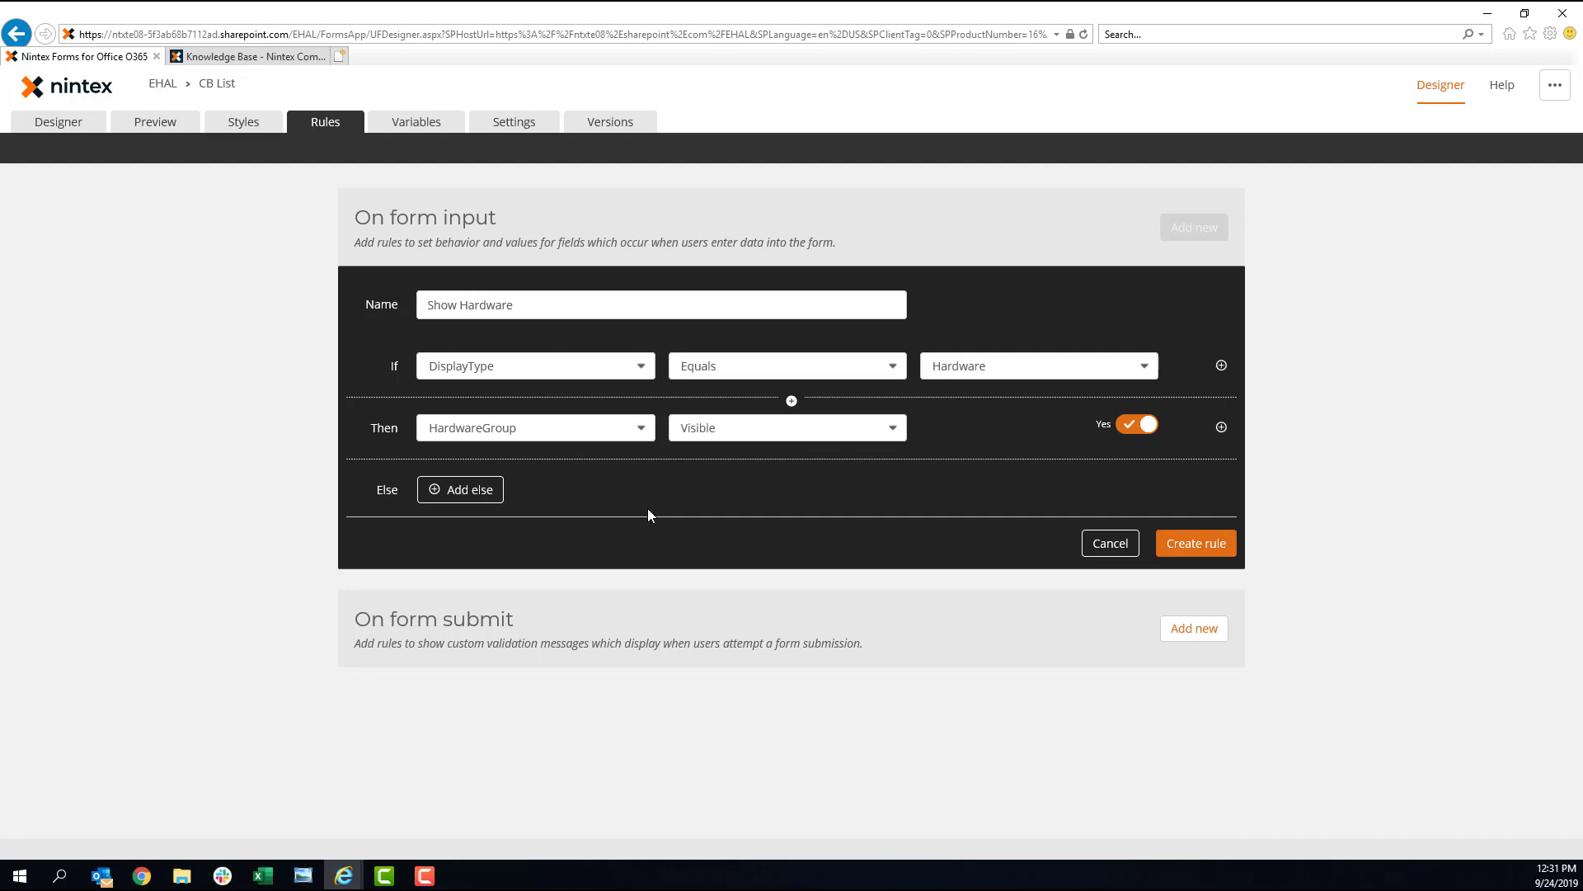
# - Add an Else action setting HardwareGroup's Visible to No and create the rule
pyautogui.click(464, 491)
pyautogui.click(463, 498)
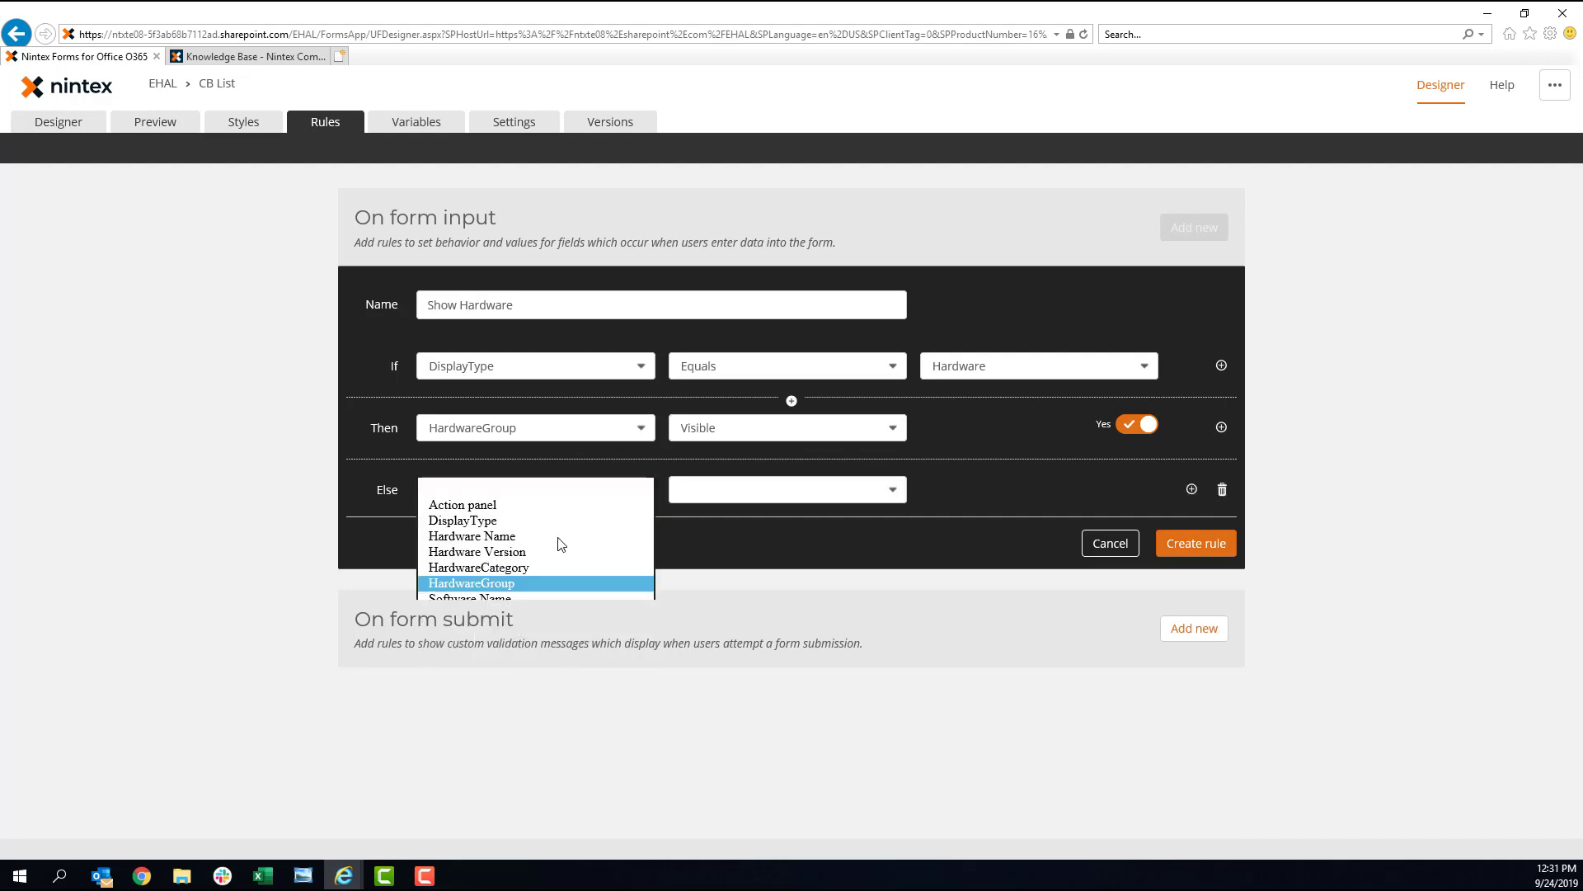
pyautogui.click(544, 583)
pyautogui.click(717, 490)
pyautogui.click(716, 506)
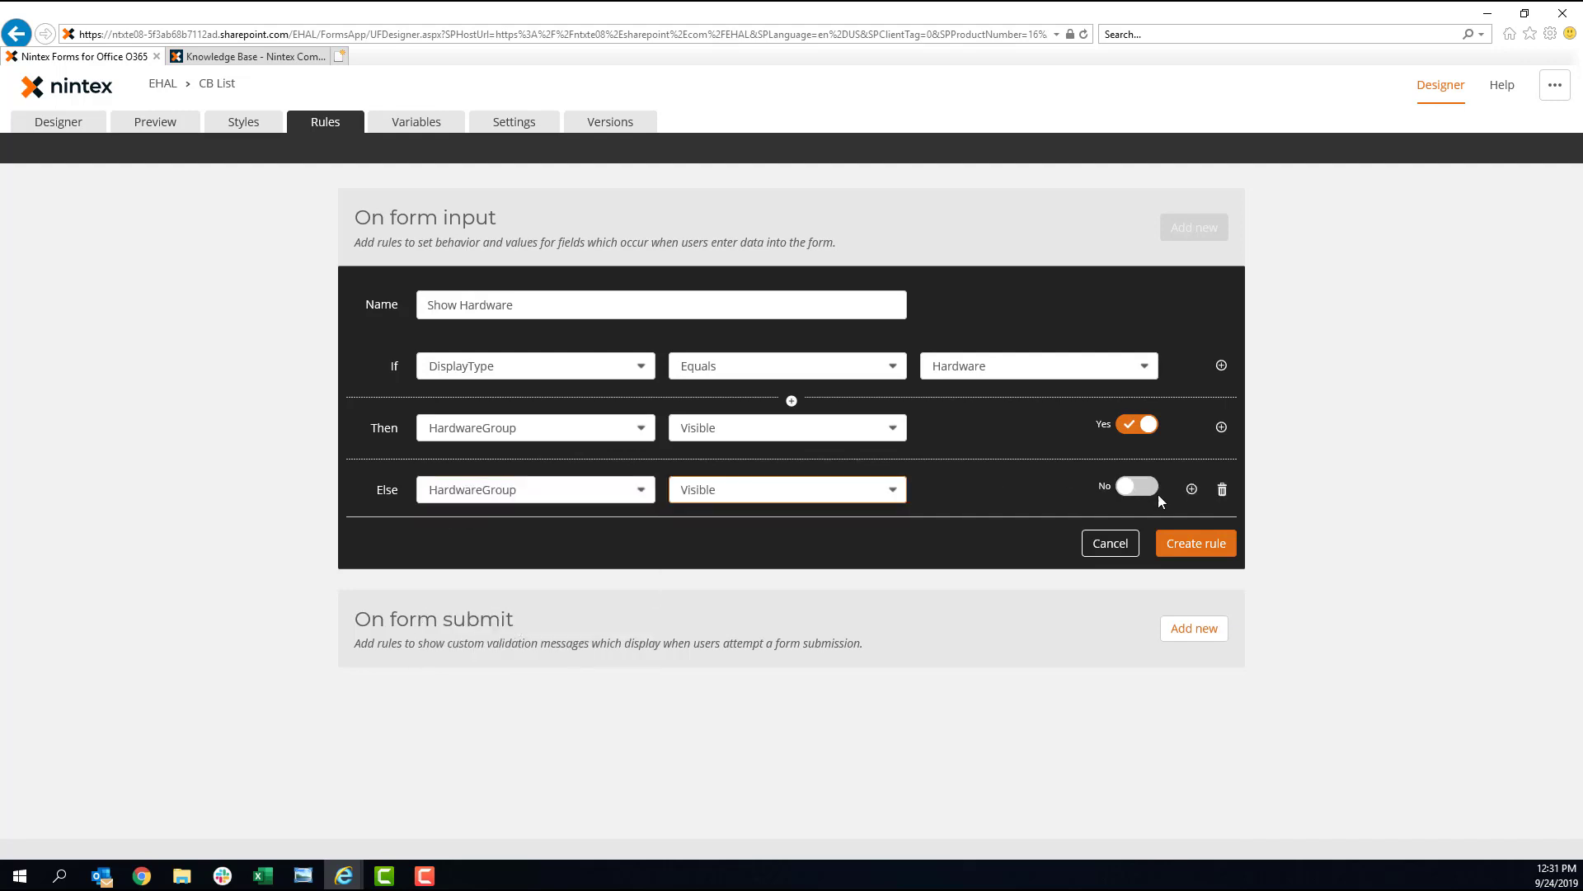
pyautogui.click(1196, 542)
# - Duplicate the Show Hardware rule and rename the copy "Show Software"
pyautogui.click(1171, 330)
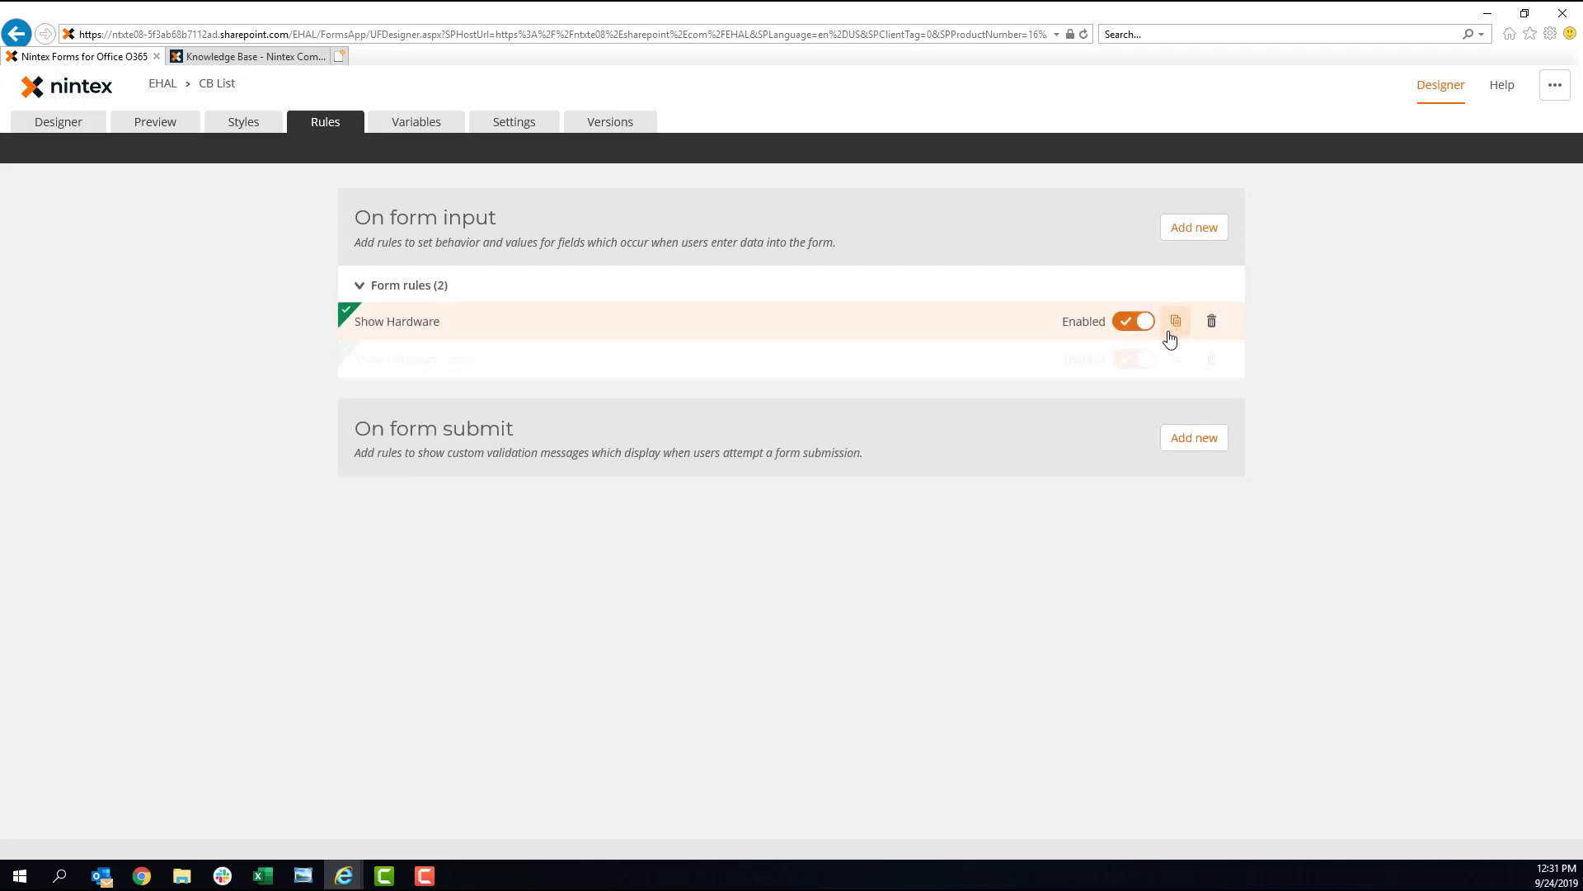
pyautogui.click(455, 363)
pyautogui.moveTo(460, 417); pyautogui.dragTo(837, 461)
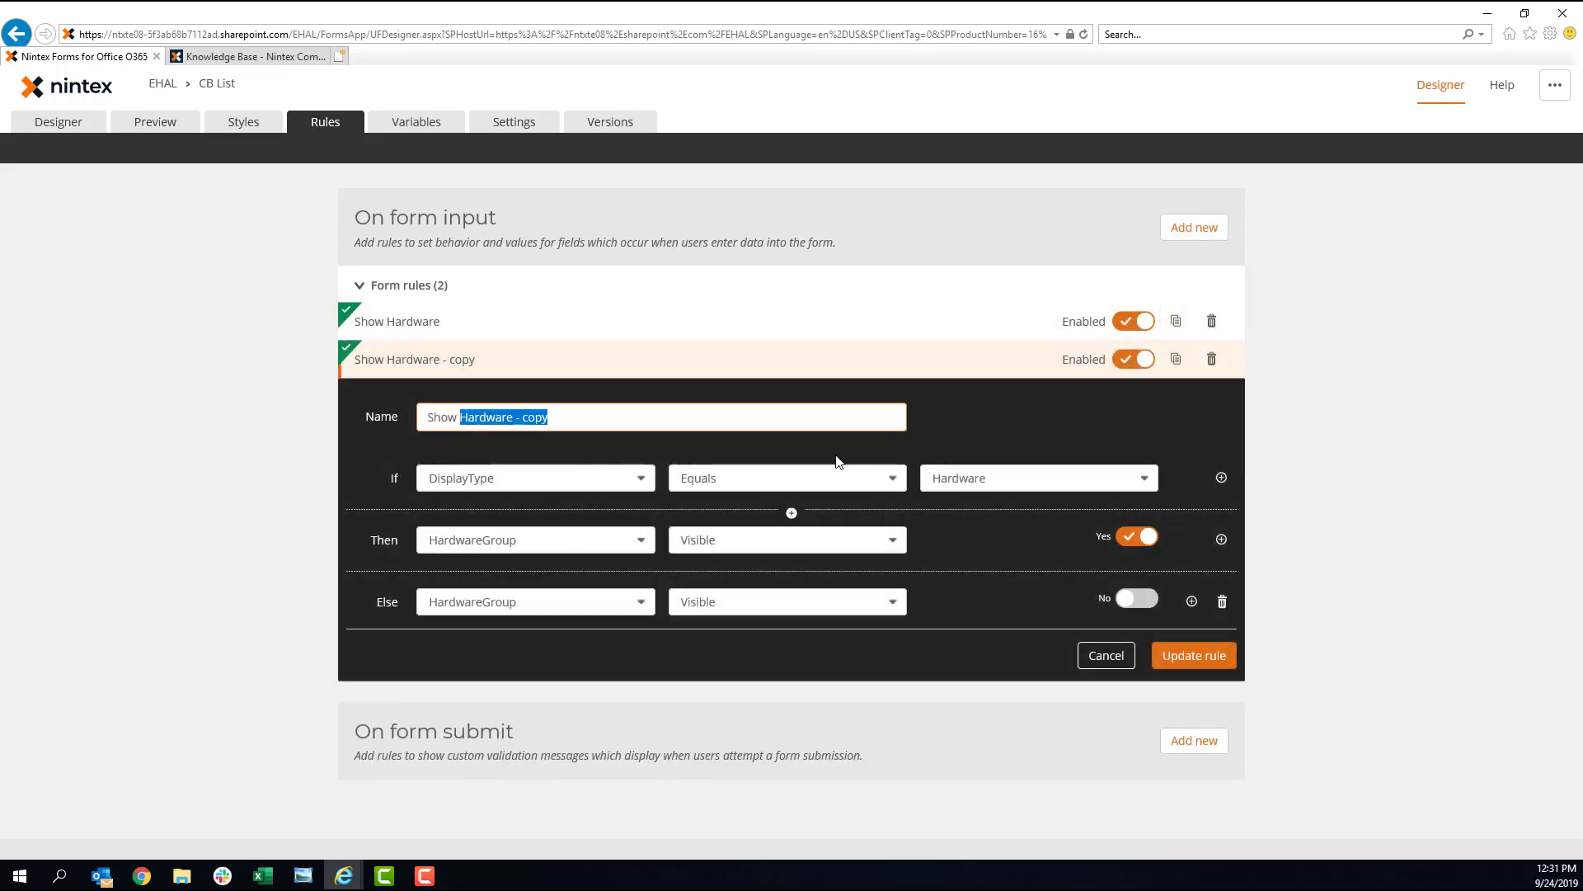
pyautogui.write('Sotfw')
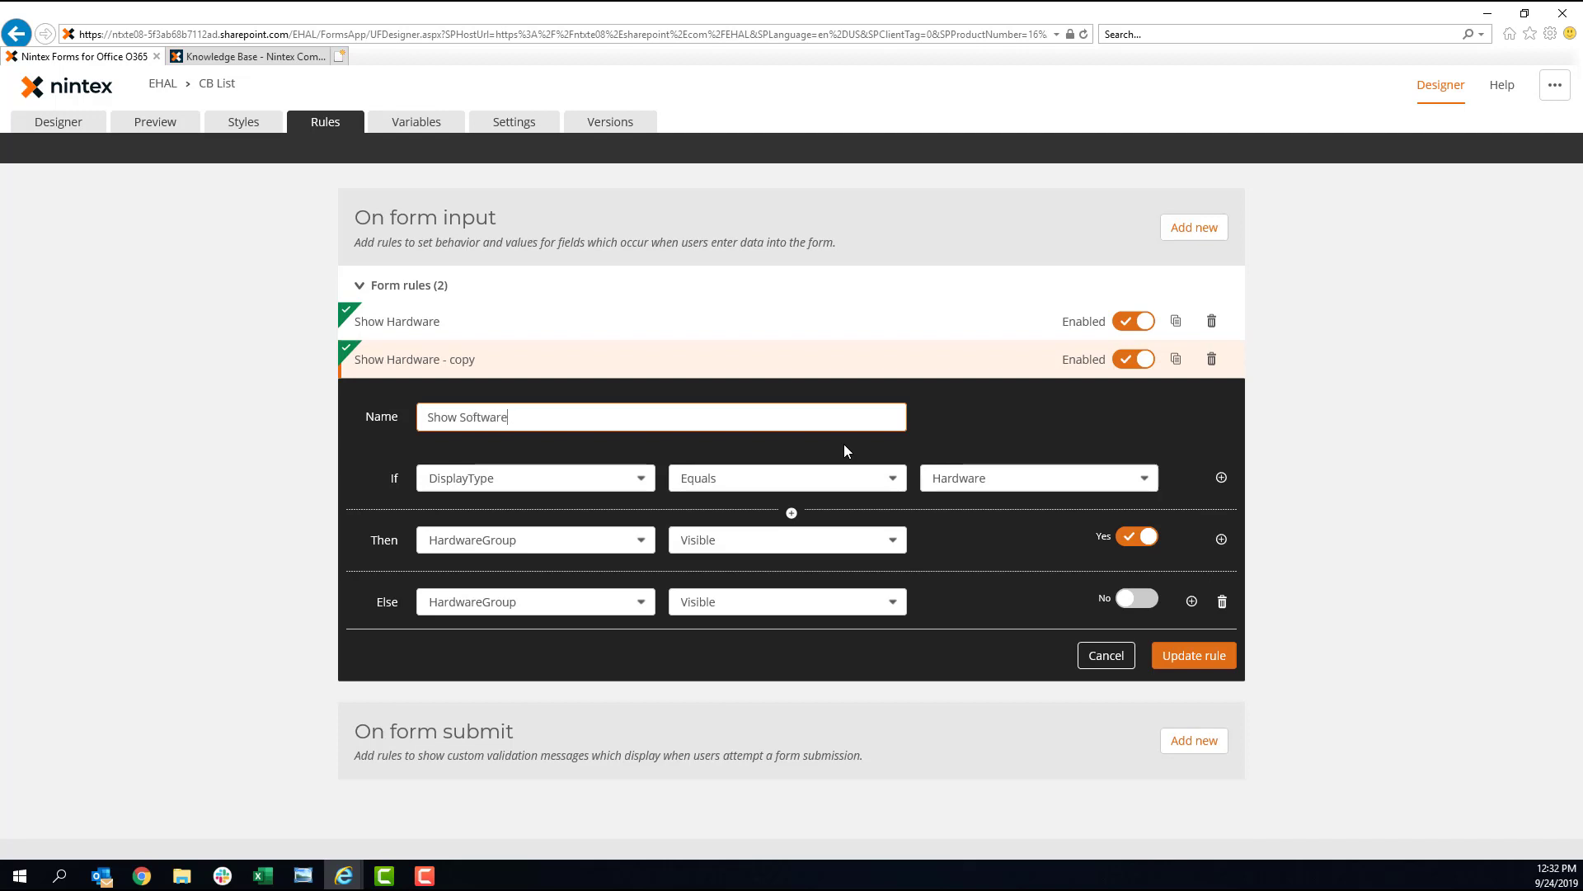
# - Set the copied rule's condition value to Software and target SoftwareGroup in its Then and Else actions, updating the rule
pyautogui.click(940, 485)
pyautogui.click(957, 493)
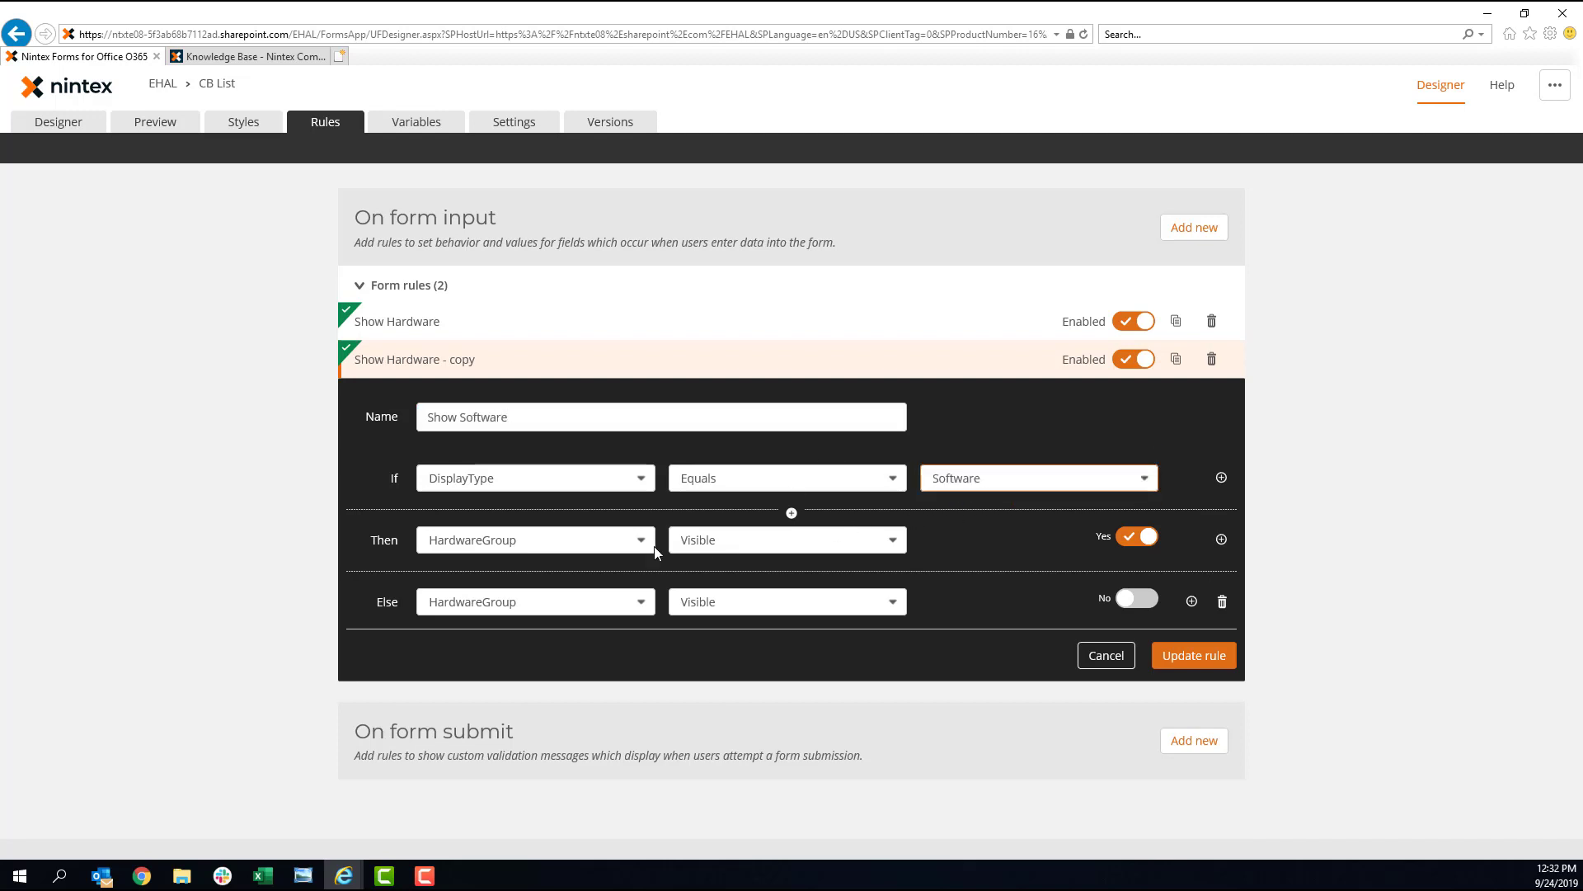
pyautogui.click(536, 539)
pyautogui.click(532, 602)
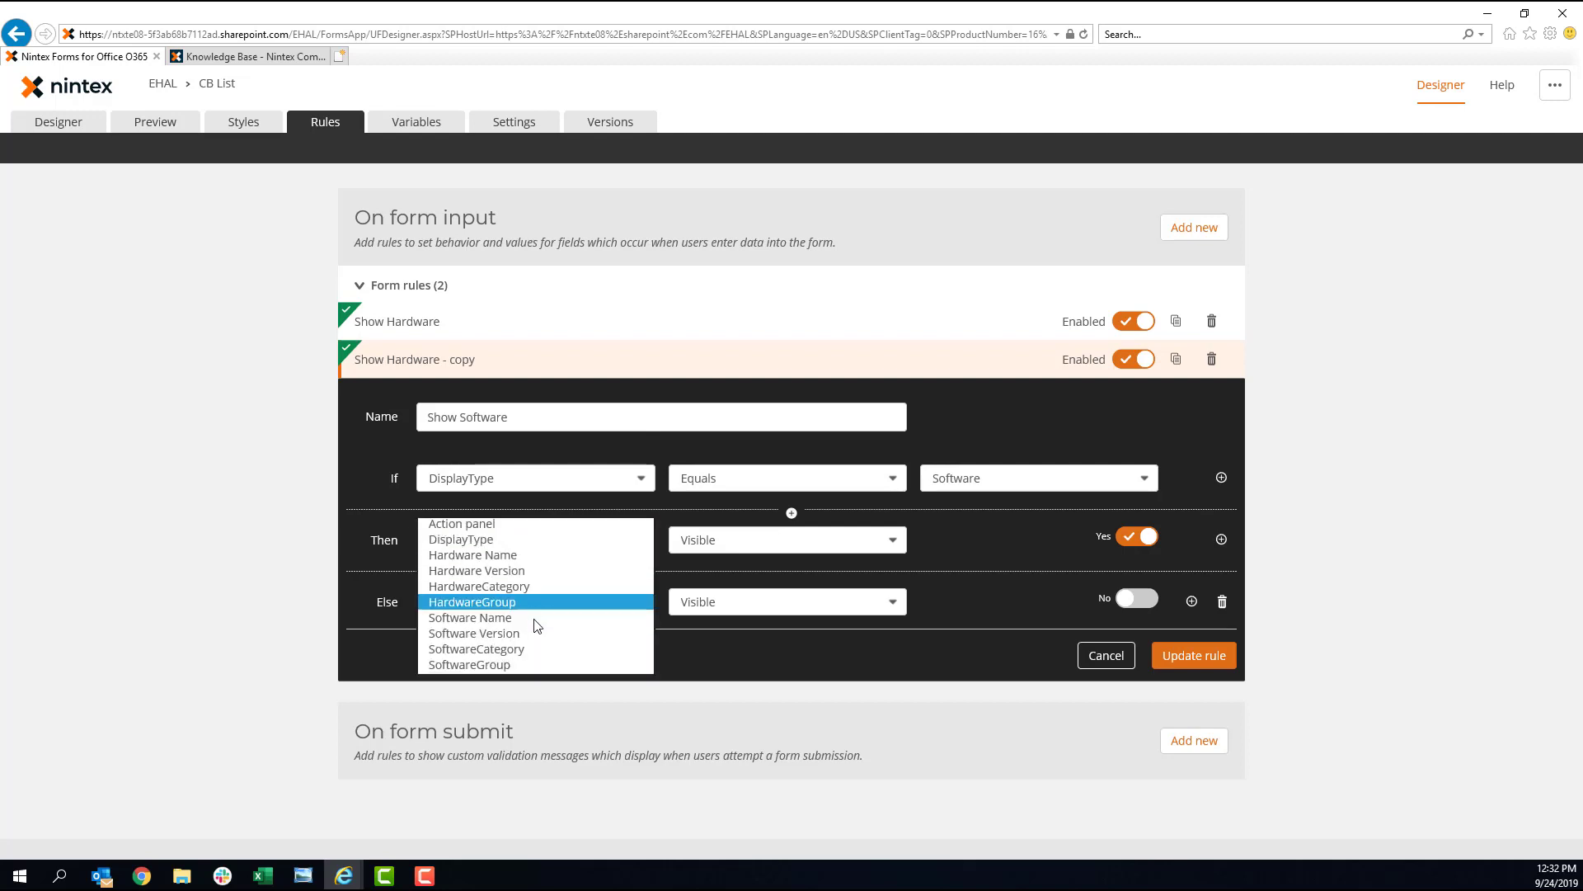
pyautogui.click(535, 660)
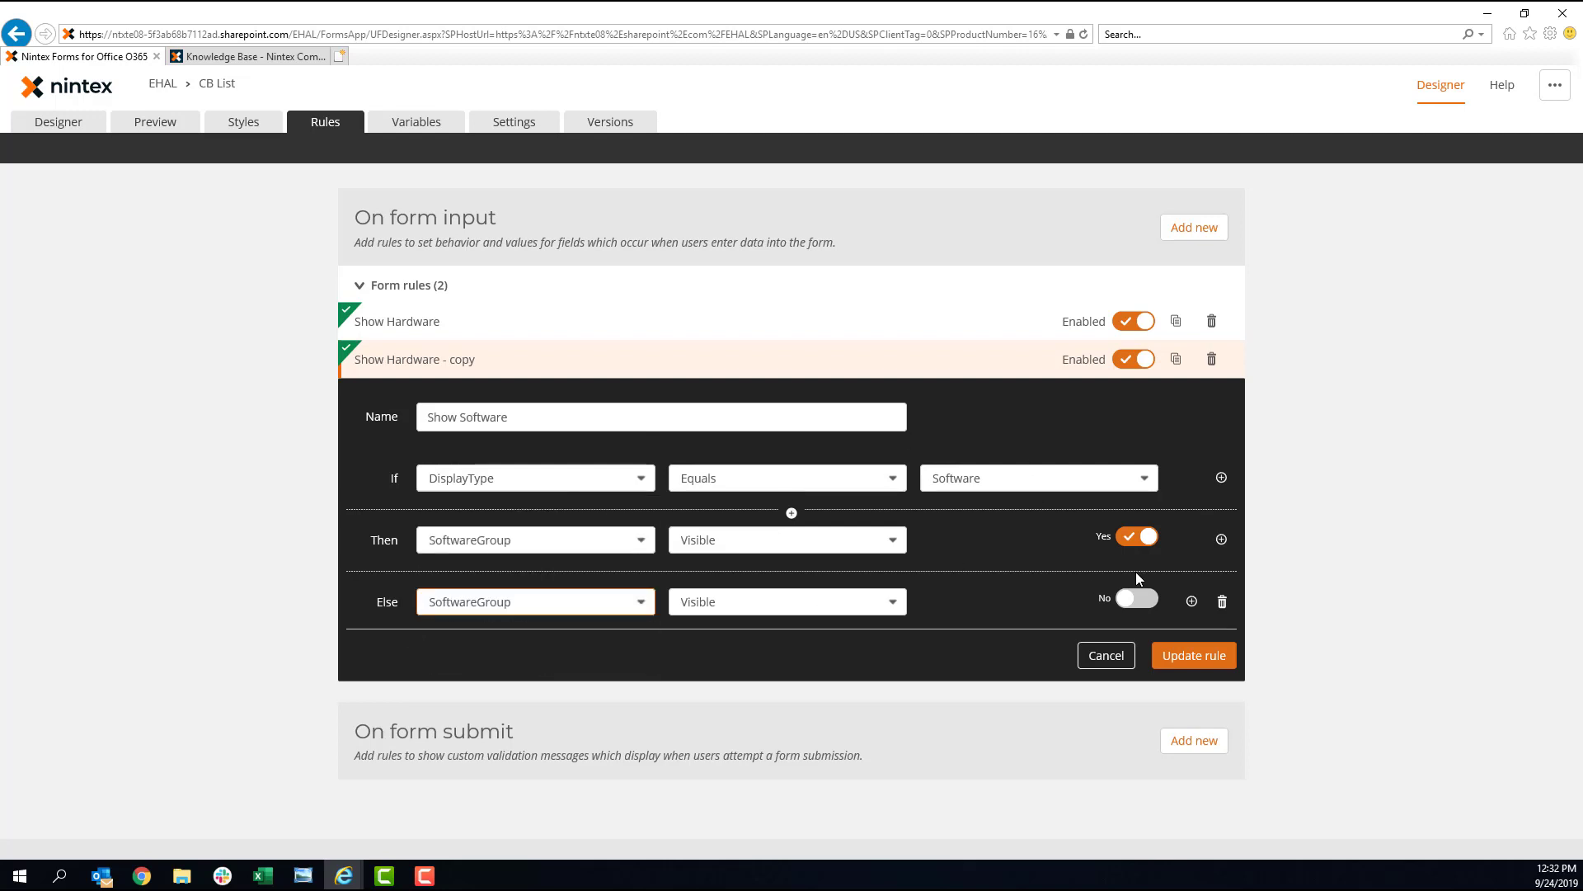
pyautogui.click(1208, 654)
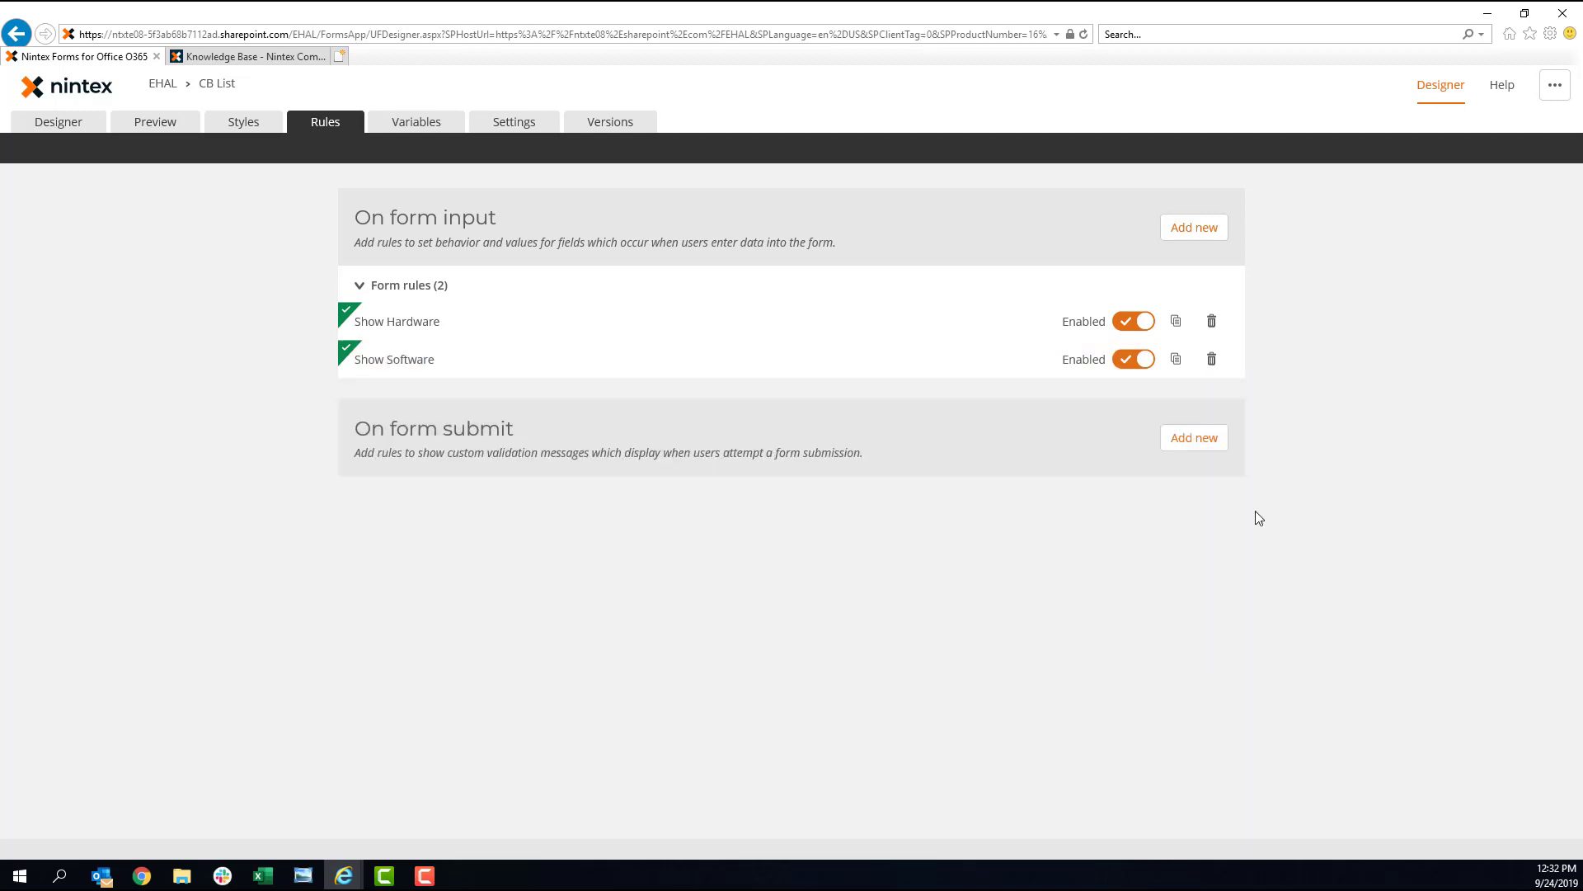
# - Preview the form with Display Type set to Hardware to check which group is shown
pyautogui.click(160, 130)
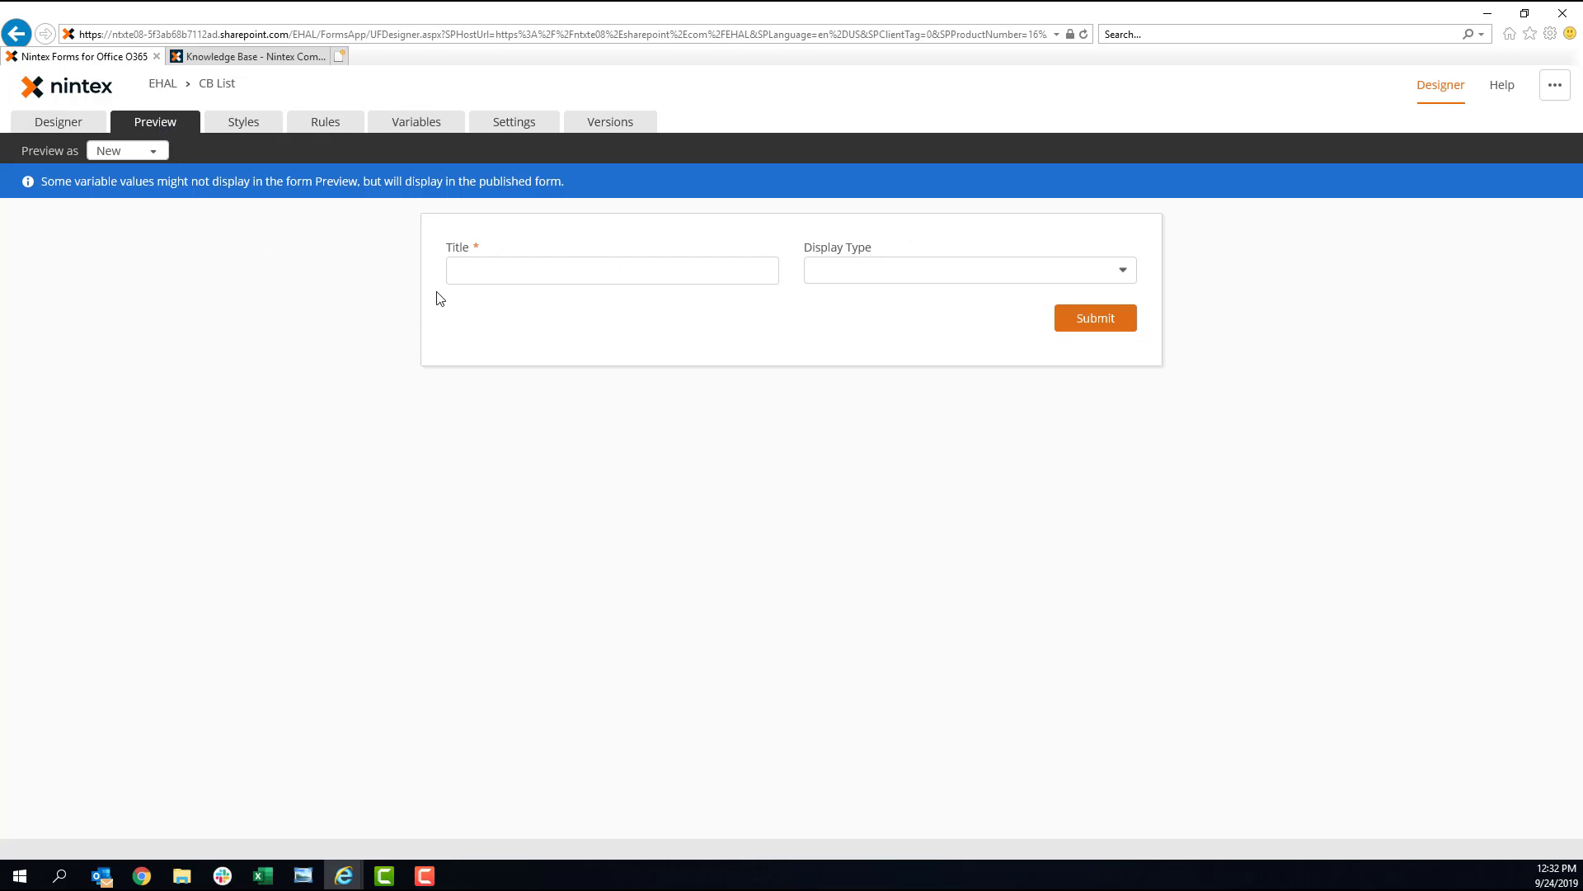
pyautogui.click(896, 269)
pyautogui.click(886, 301)
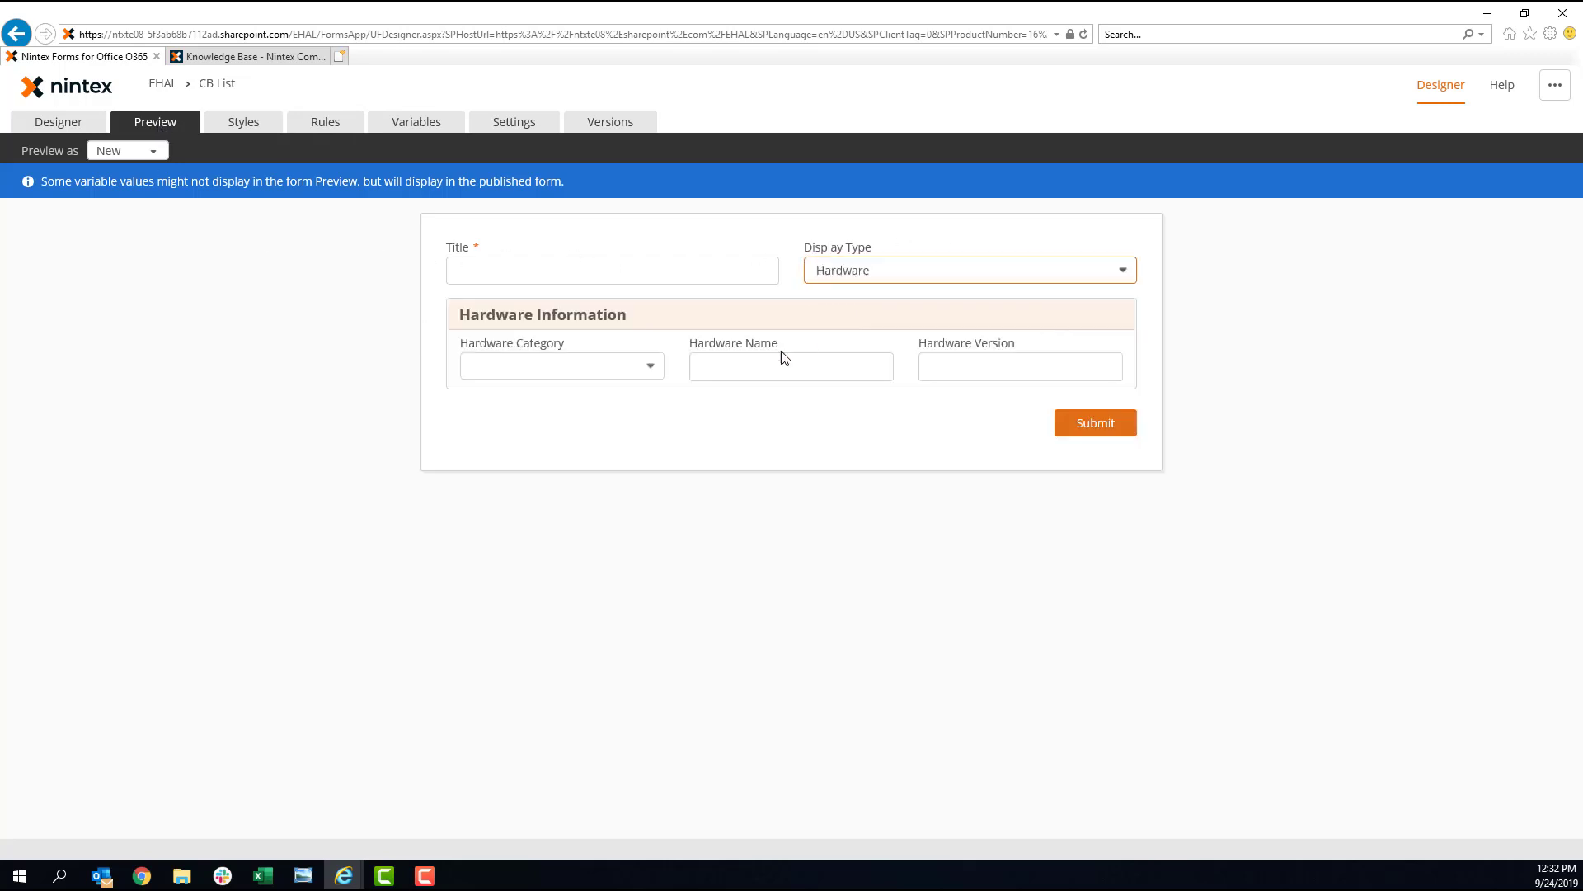
# - Fill the previewed hardware fields with category H2, name "PC" and version "2.0"
pyautogui.click(632, 366)
pyautogui.click(555, 399)
pyautogui.click(753, 371)
pyautogui.write('s')
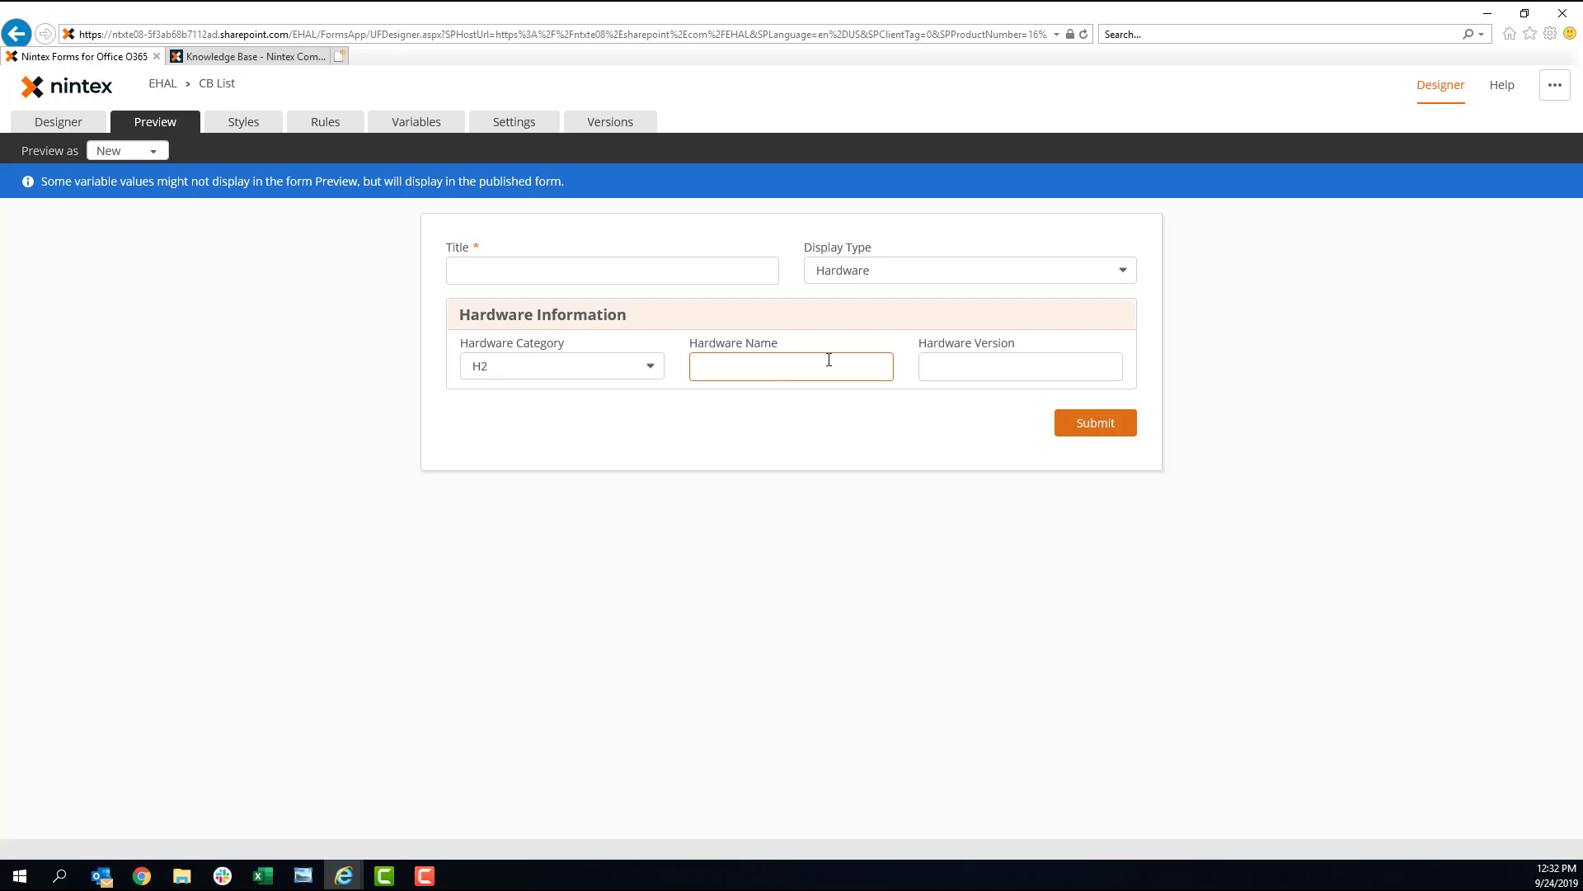
pyautogui.press('Tab')
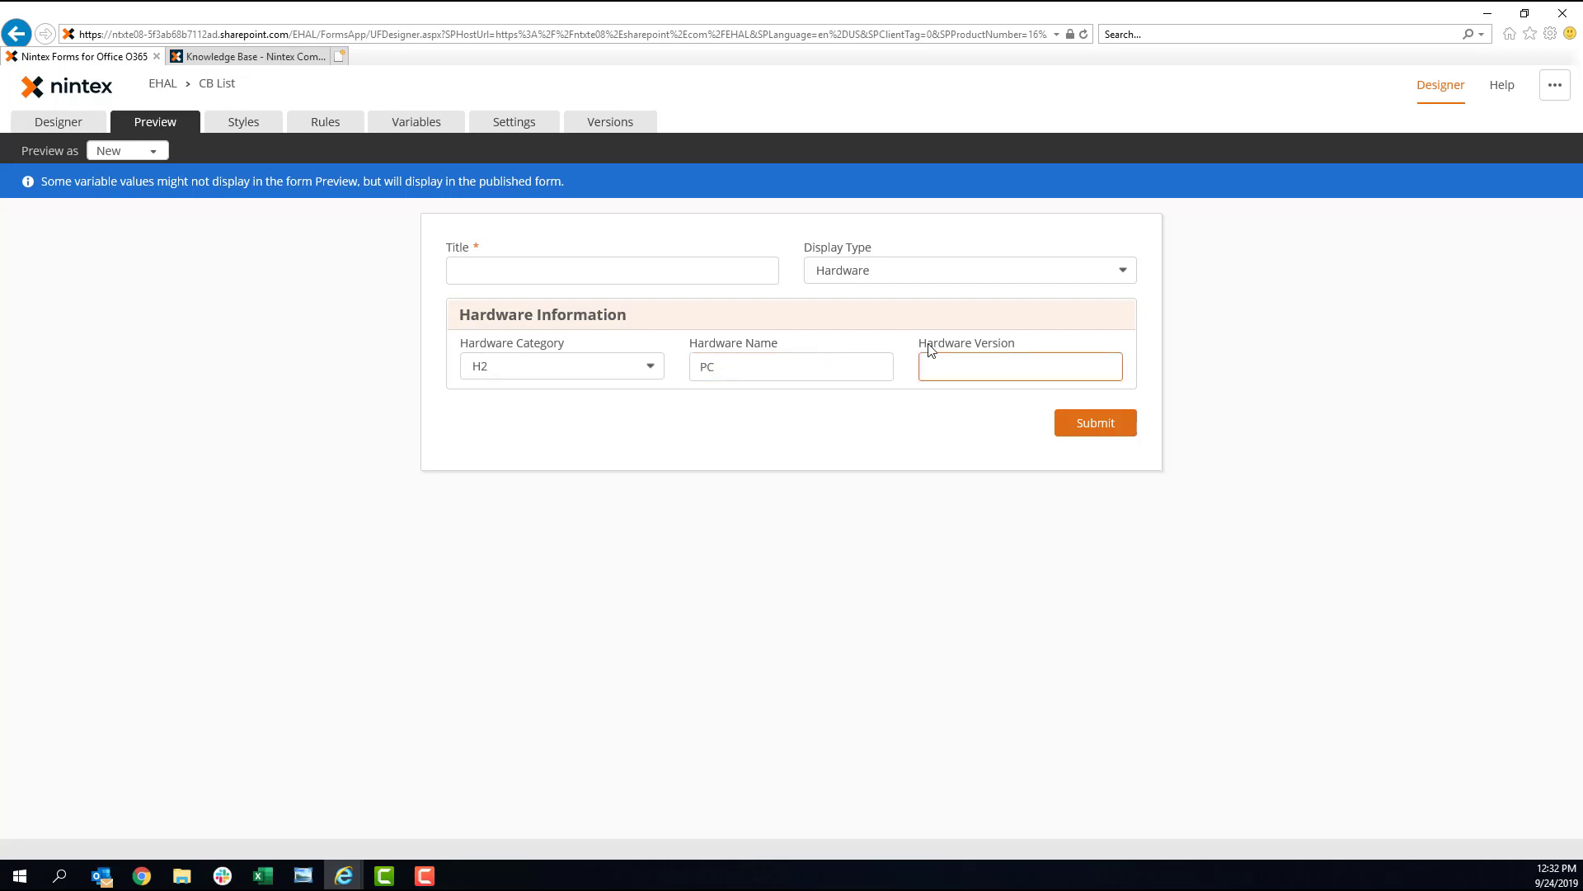
pyautogui.click(916, 427)
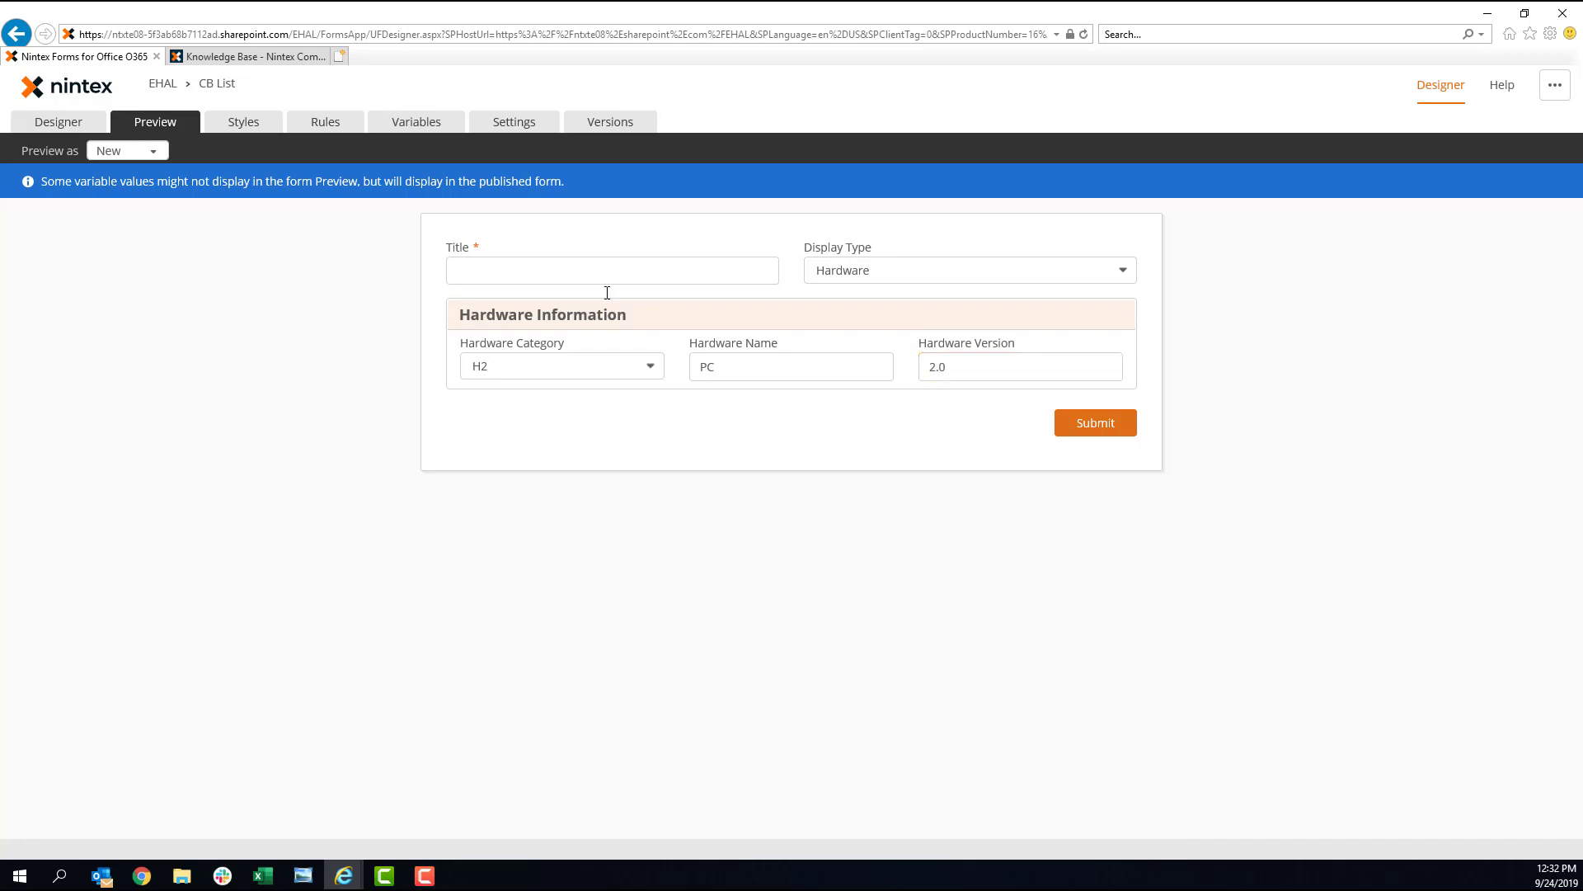
# - Switch the previewed form's Display Type to Software to check for carried-over values, and clear Software Name and Software Version
pyautogui.click(965, 272)
pyautogui.click(945, 287)
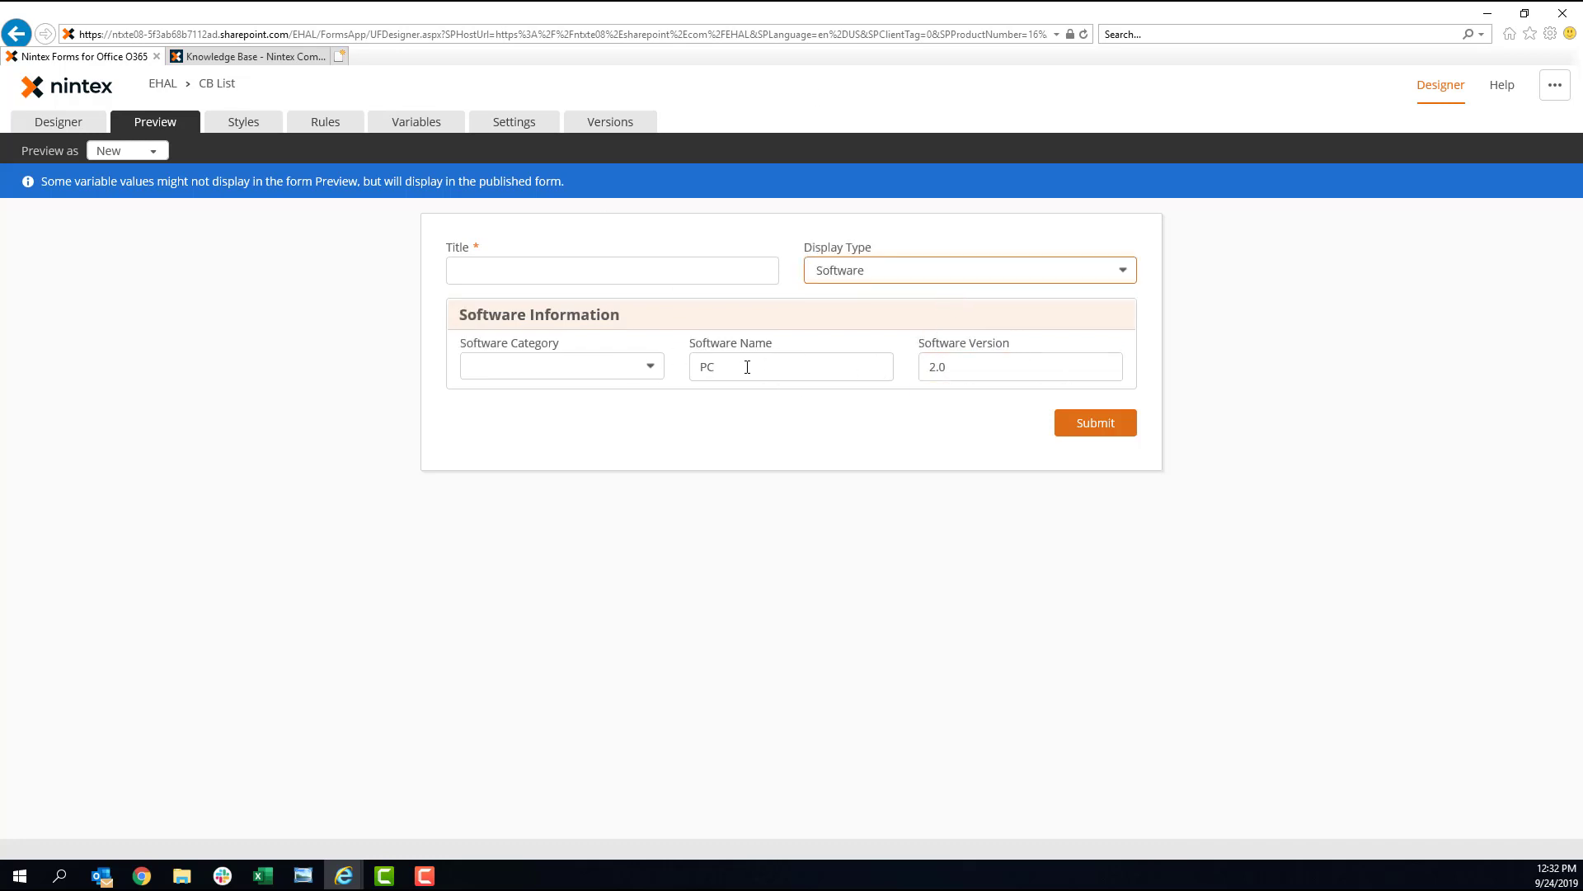
pyautogui.moveTo(747, 367); pyautogui.dragTo(676, 369)
pyautogui.moveTo(989, 360); pyautogui.dragTo(899, 360)
pyautogui.press('BackSpace')
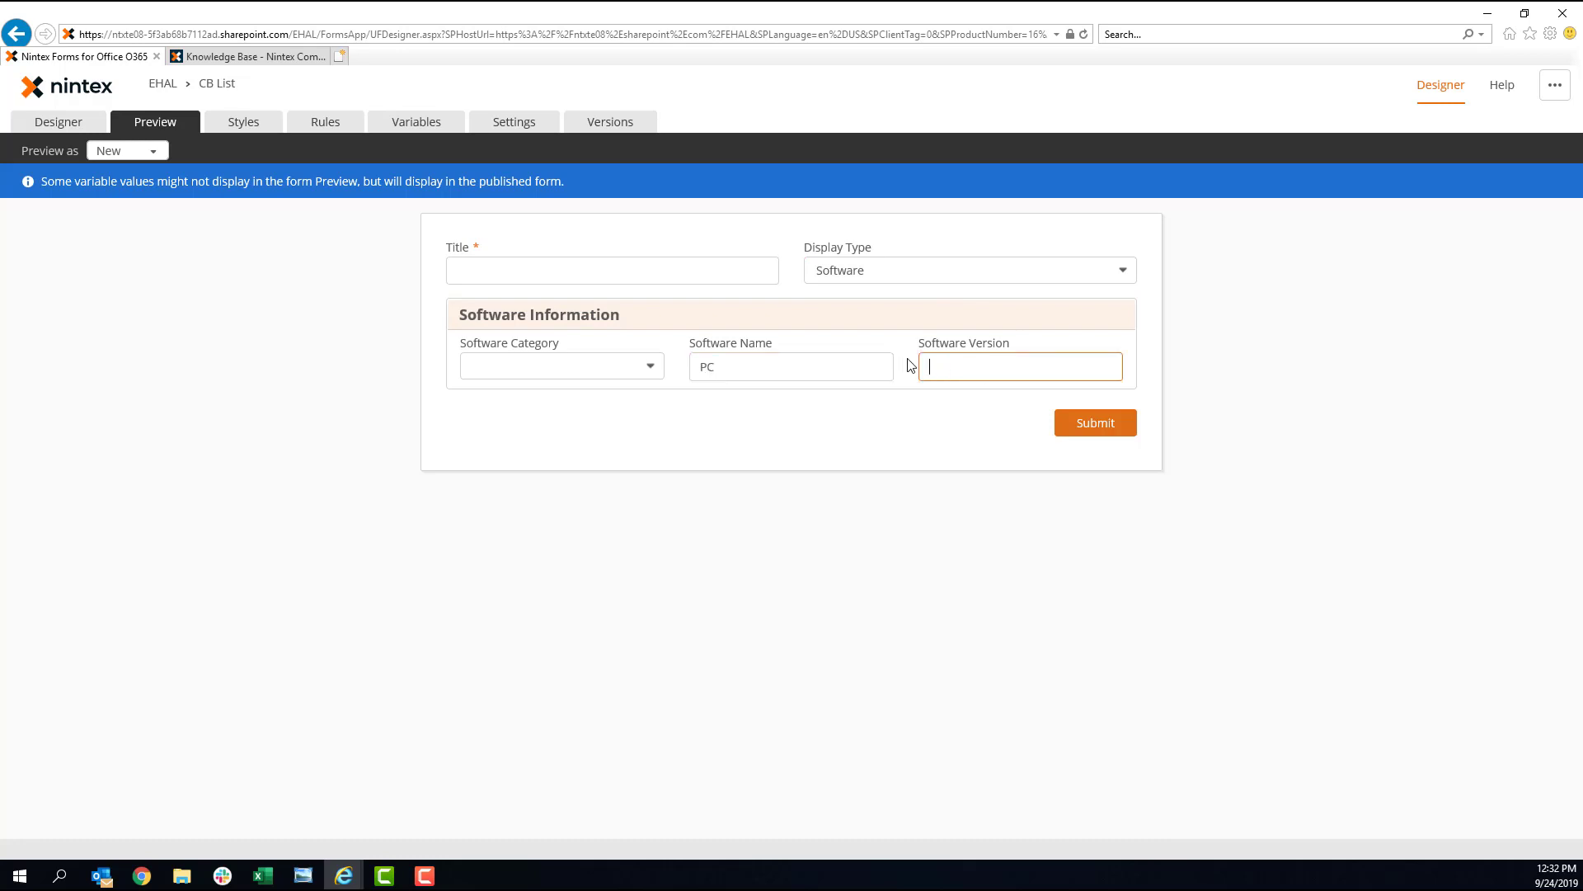
pyautogui.click(672, 367)
pyautogui.click(718, 370)
pyautogui.press('BackSpace')
pyautogui.press('BackSpace')
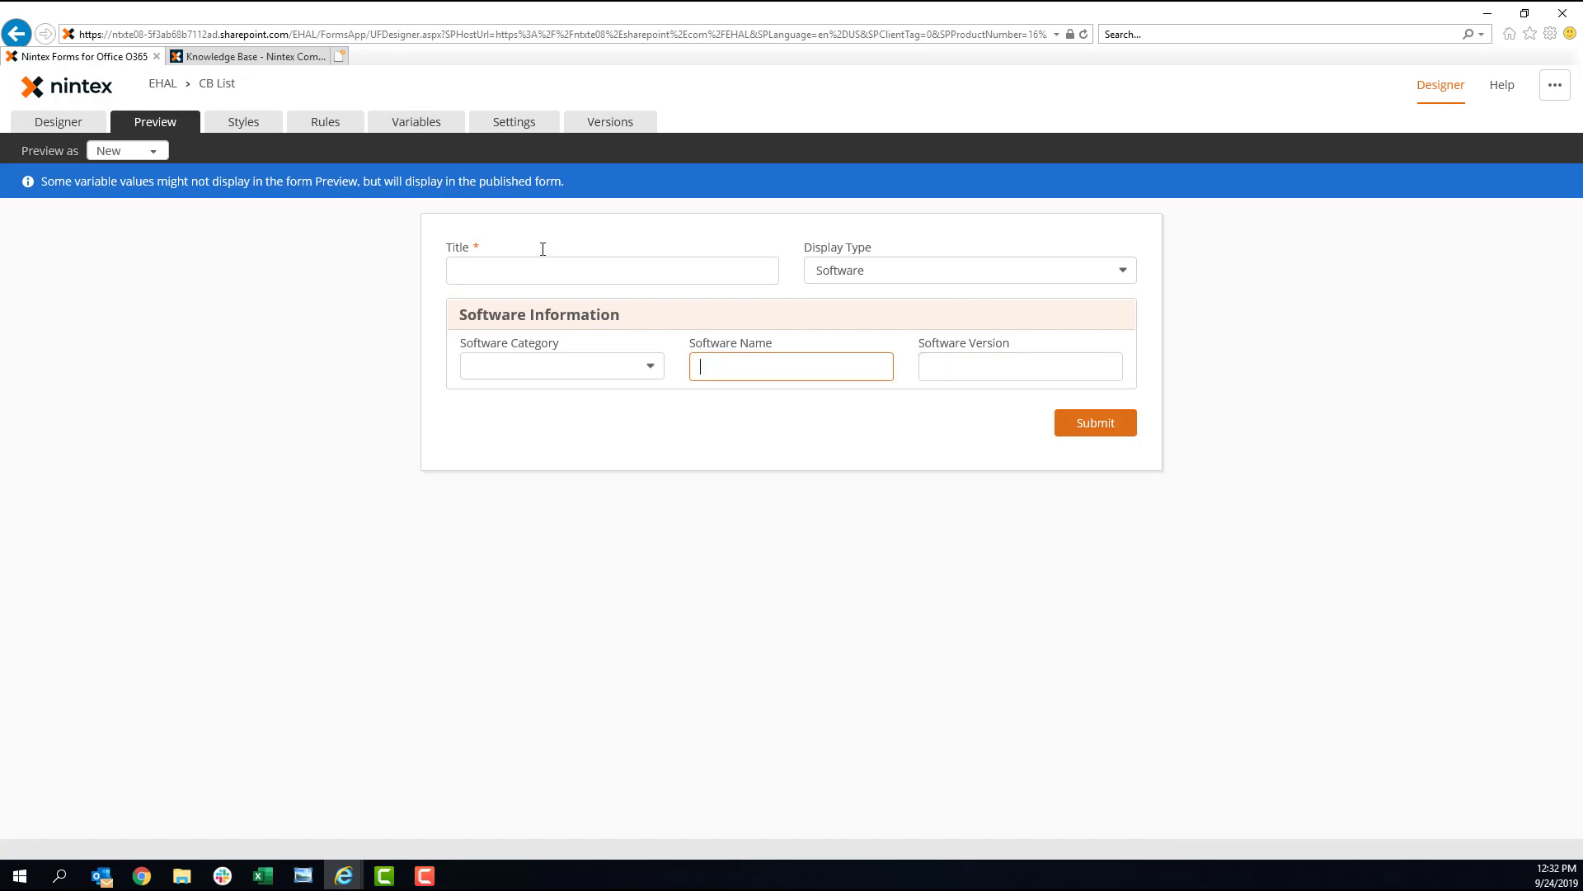
# - Add an Else action to the Show Hardware rule that sets Hardware Name's Value to blank
pyautogui.click(325, 123)
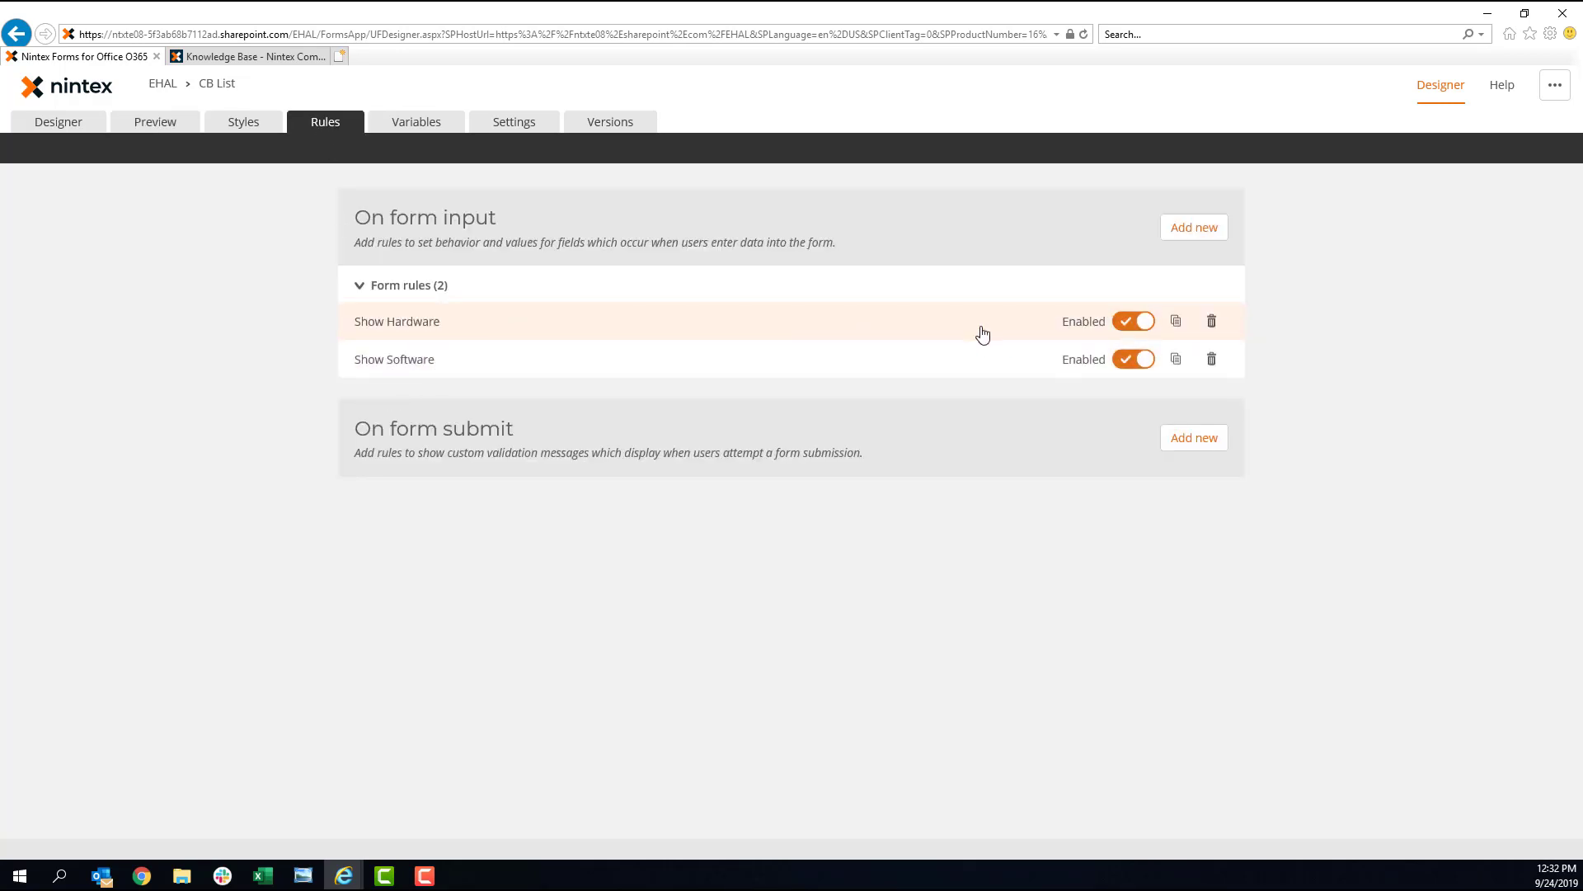
pyautogui.click(982, 334)
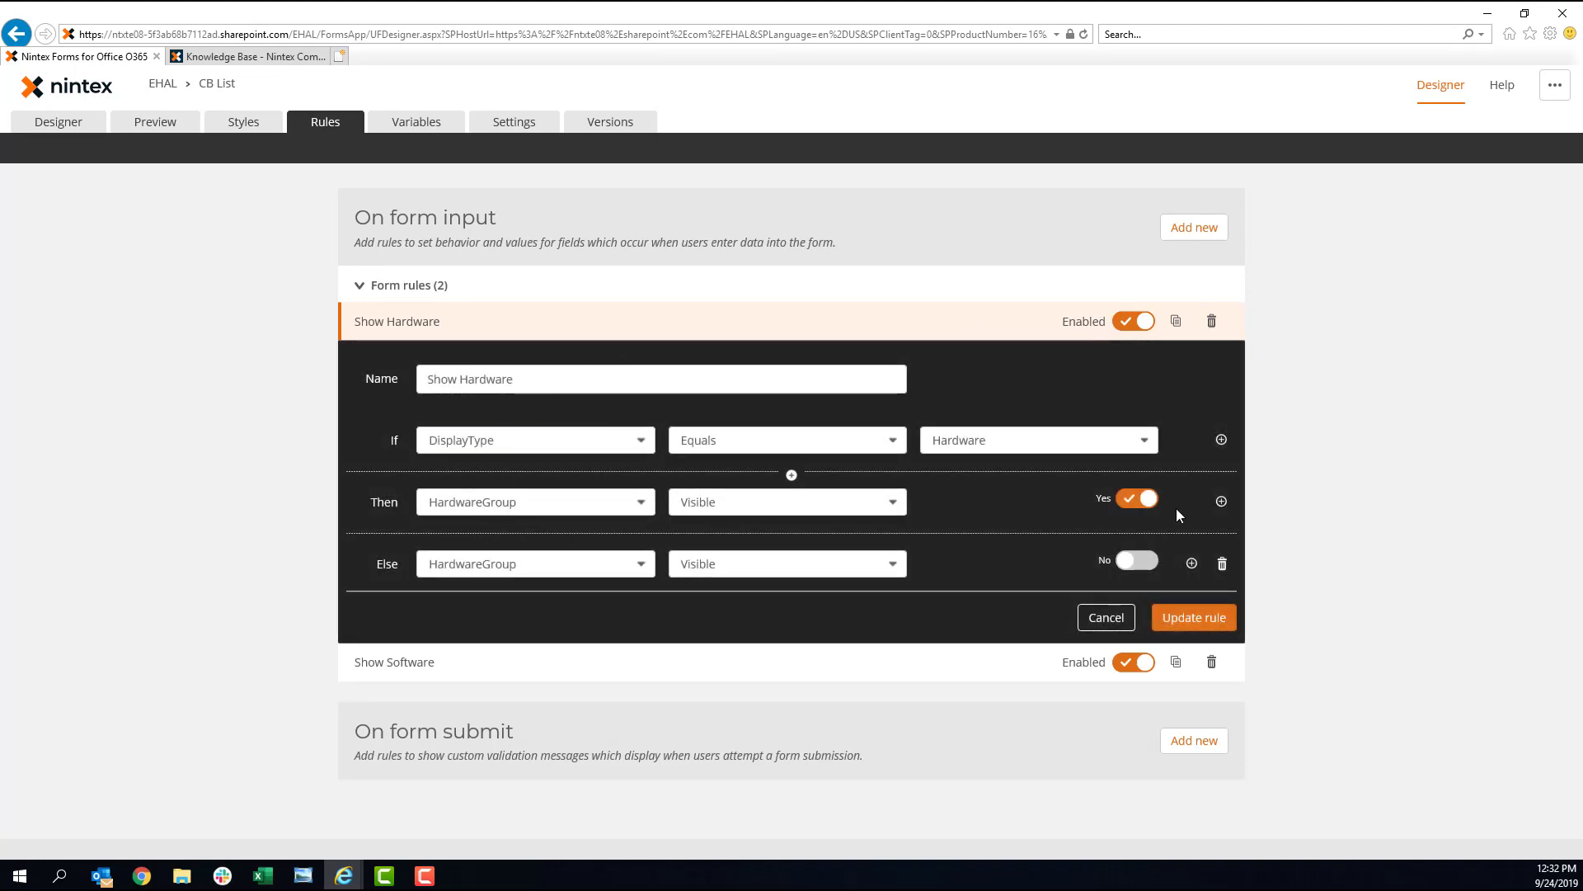
pyautogui.click(1191, 562)
pyautogui.click(513, 612)
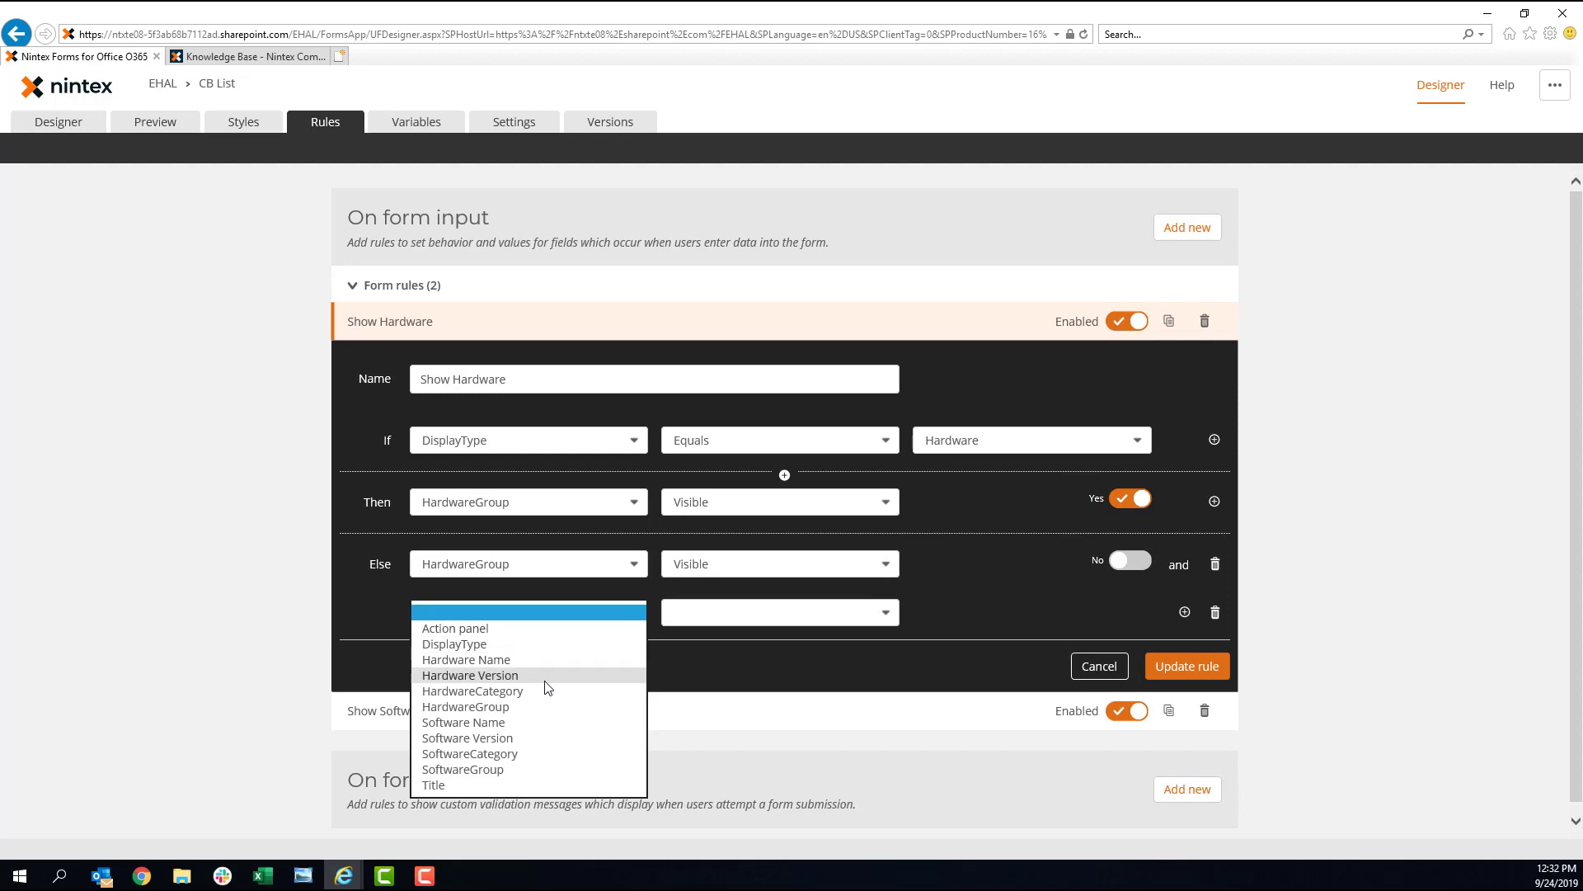
pyautogui.click(546, 660)
pyautogui.click(714, 612)
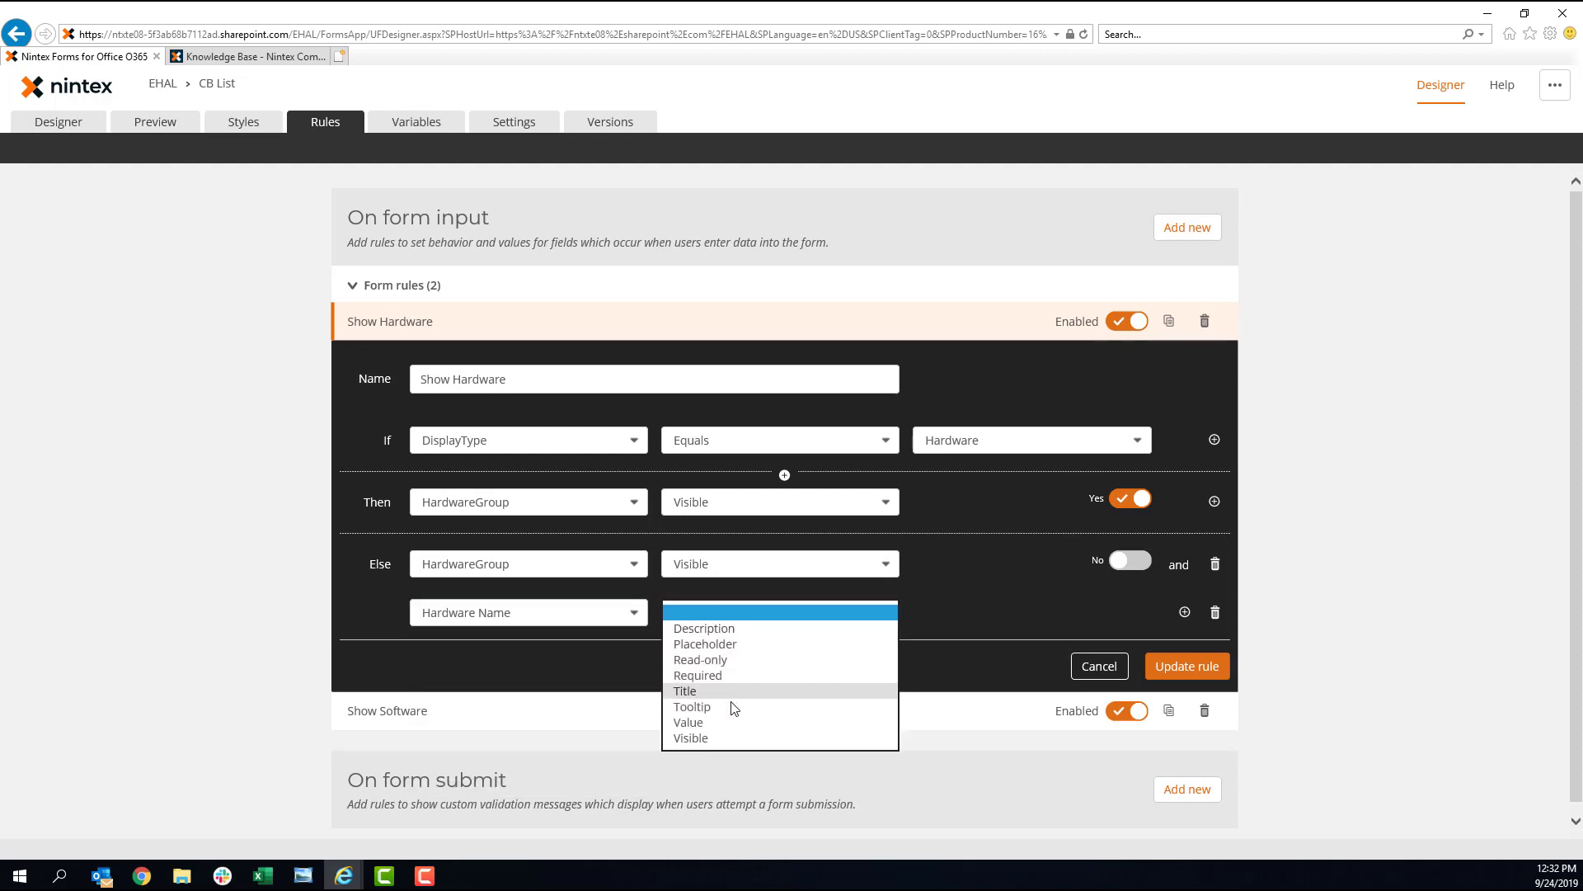
pyautogui.click(744, 721)
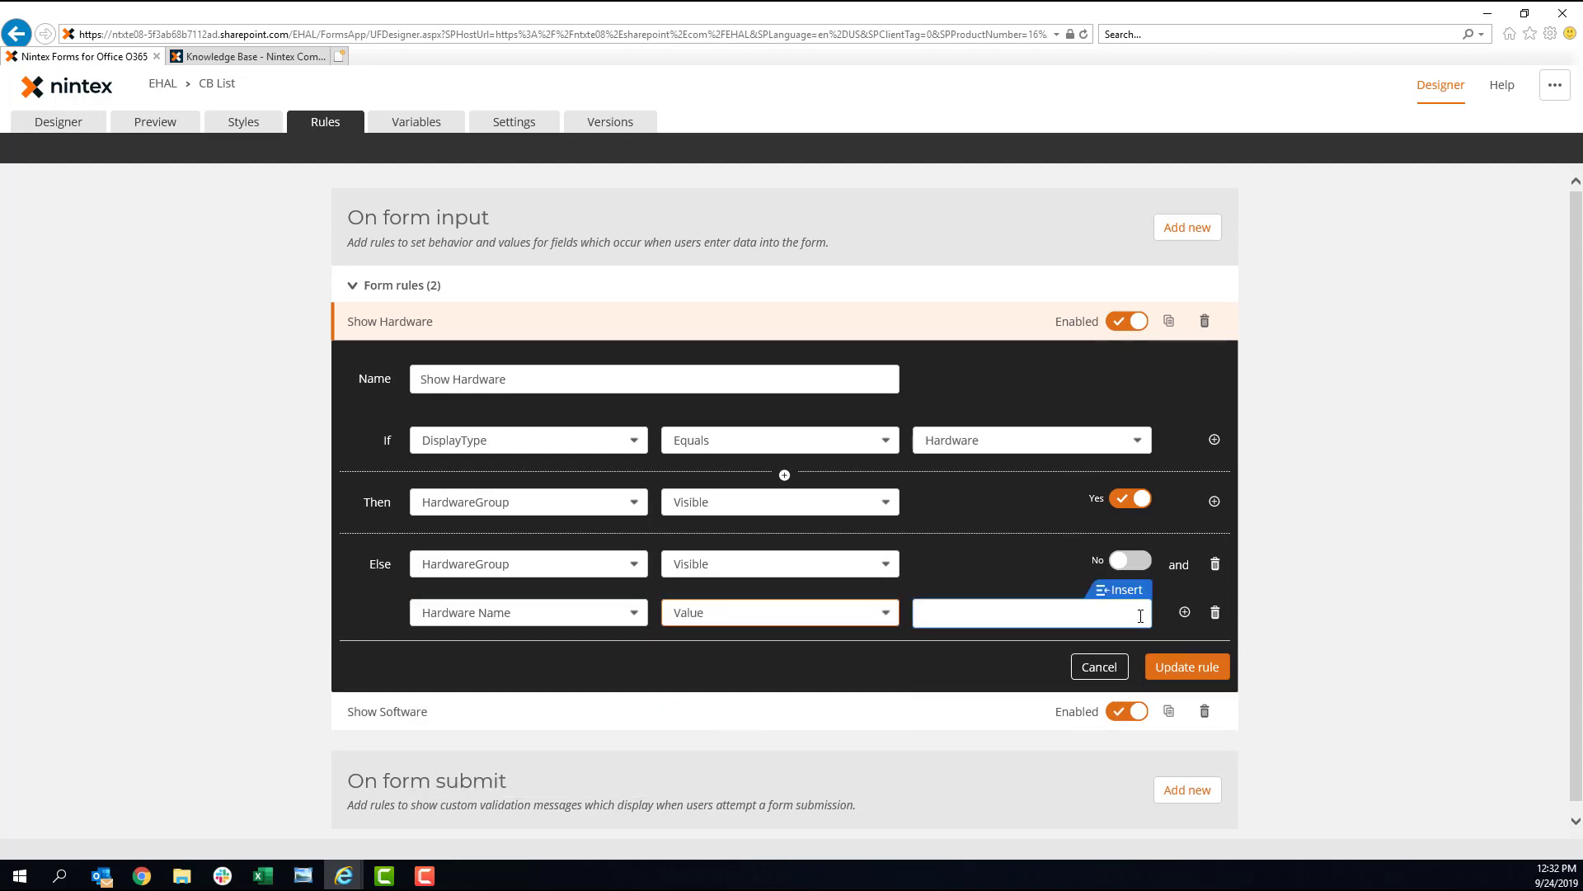
# - Add another Else action setting Hardware Version's Value to blank and update the Show Hardware rule
pyautogui.click(1185, 612)
pyautogui.click(544, 661)
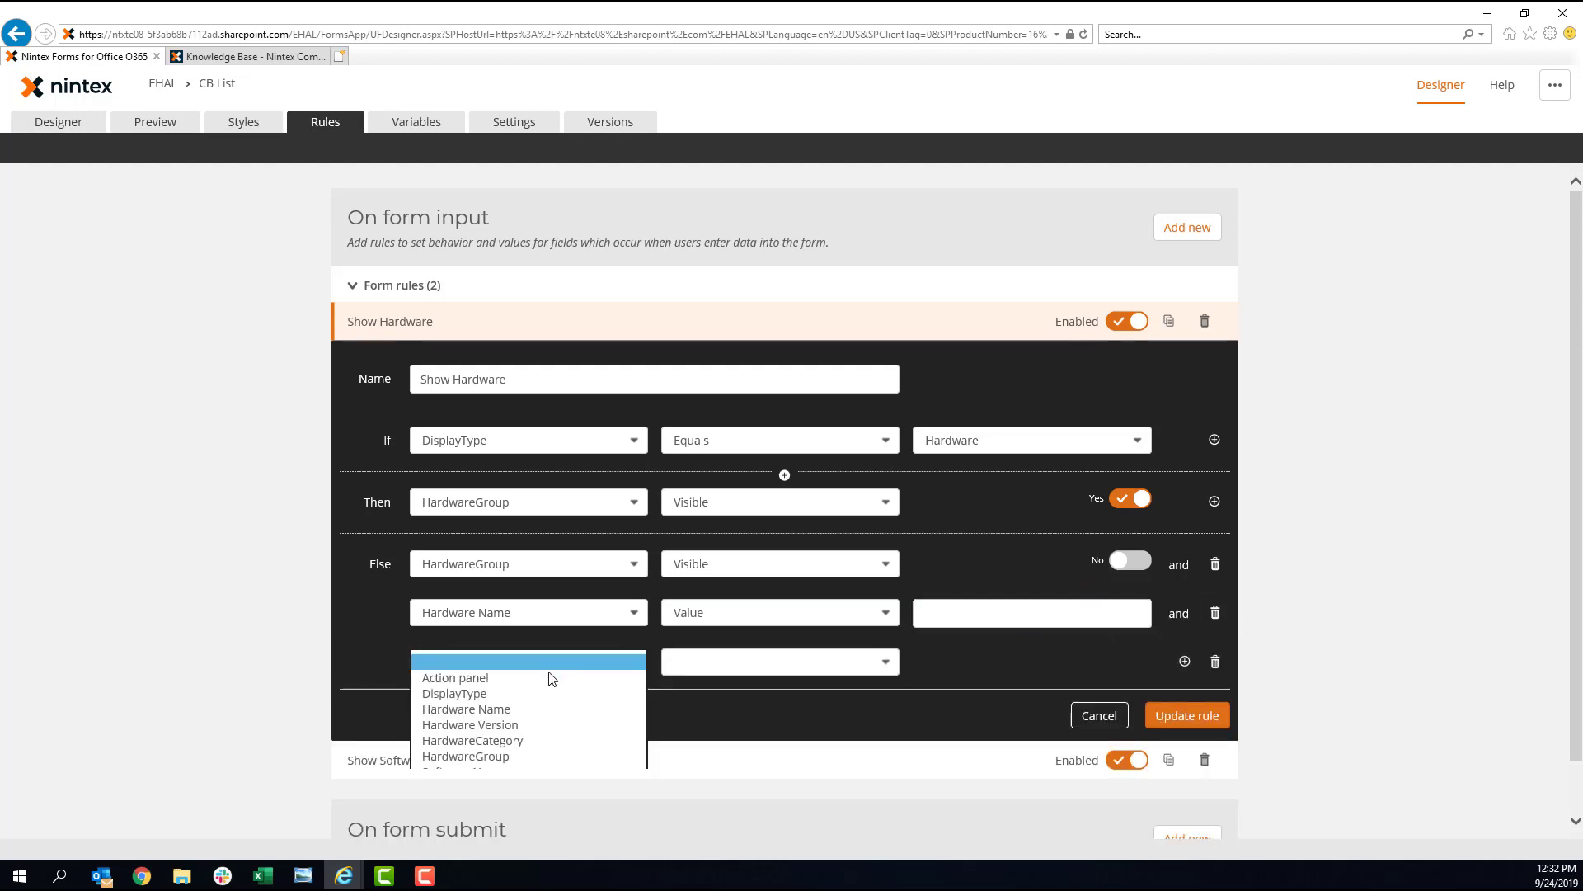
pyautogui.click(478, 725)
pyautogui.click(711, 666)
pyautogui.click(725, 772)
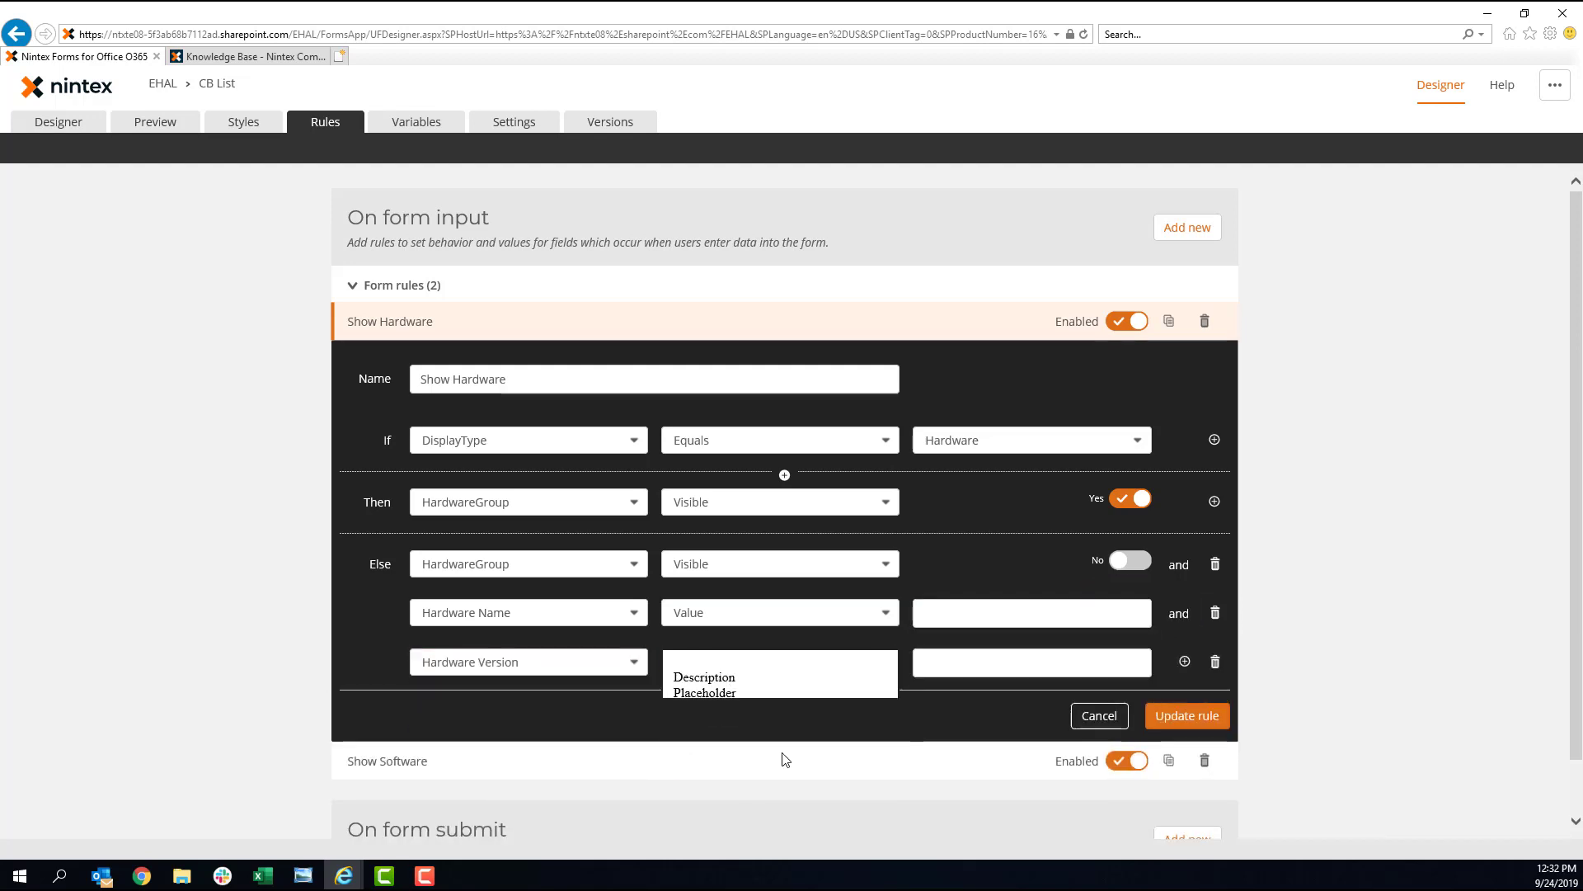
pyautogui.click(1185, 716)
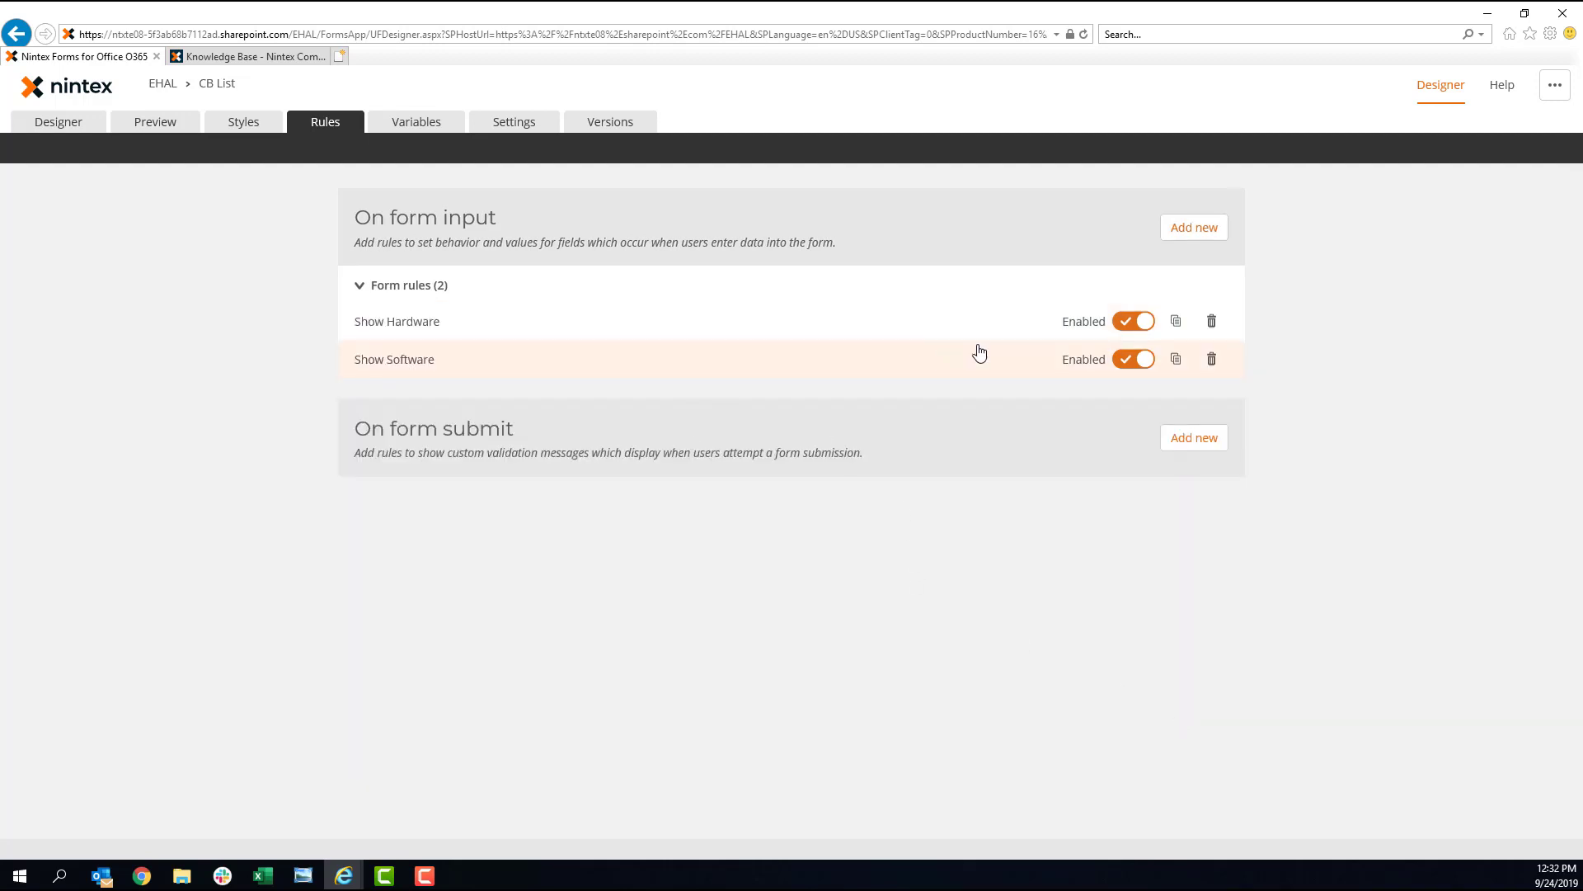
# - Add an Else action to the Show Software rule that sets Software Name's Value to blank
pyautogui.click(936, 360)
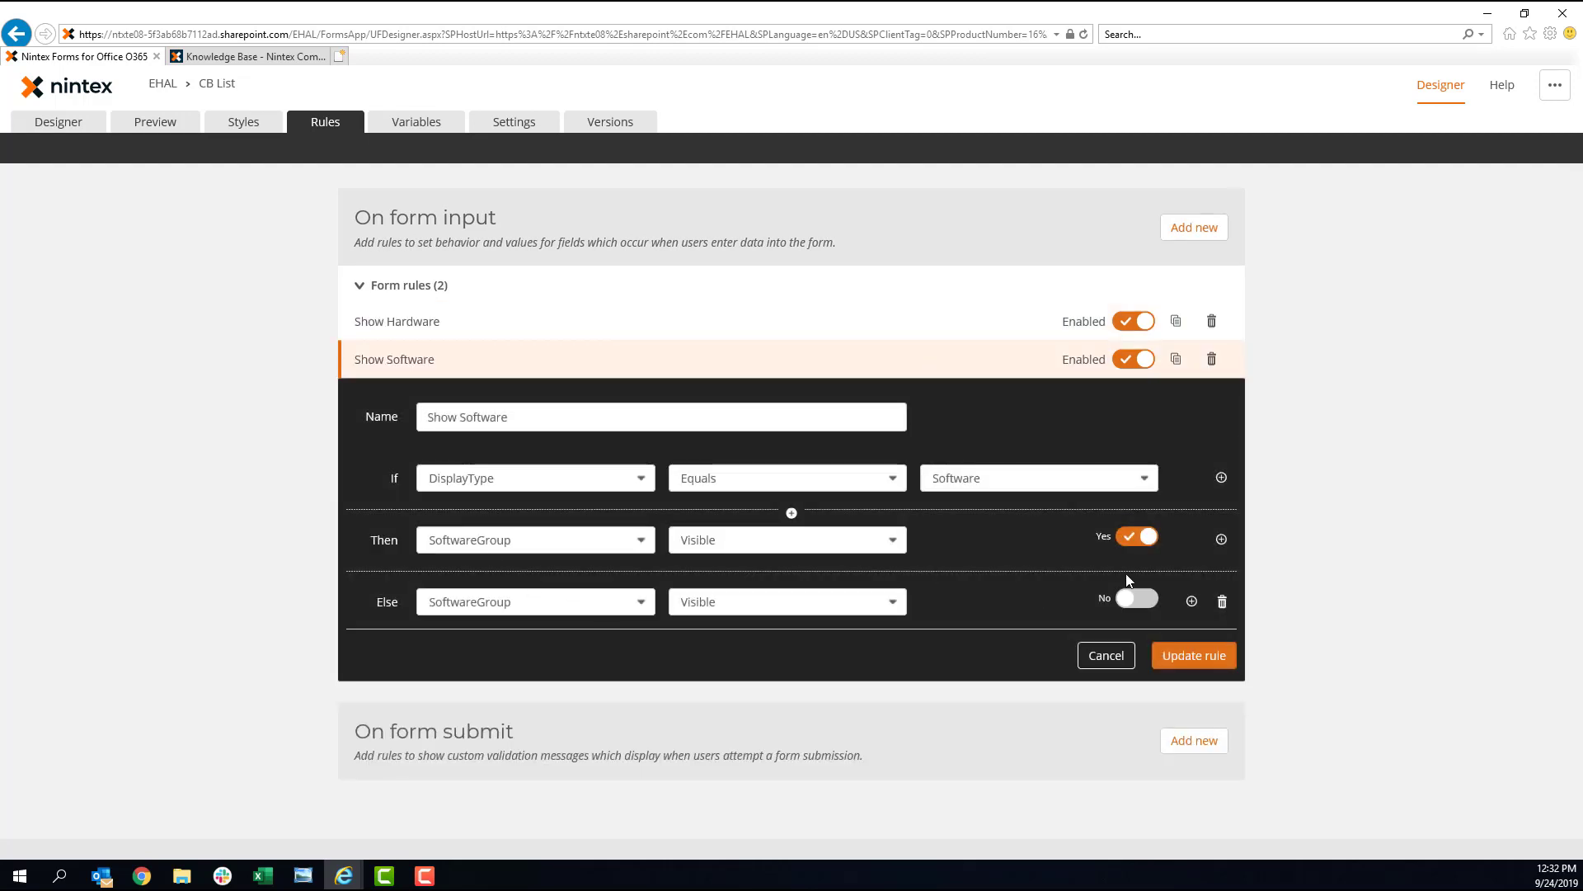
pyautogui.click(1191, 600)
pyautogui.click(530, 652)
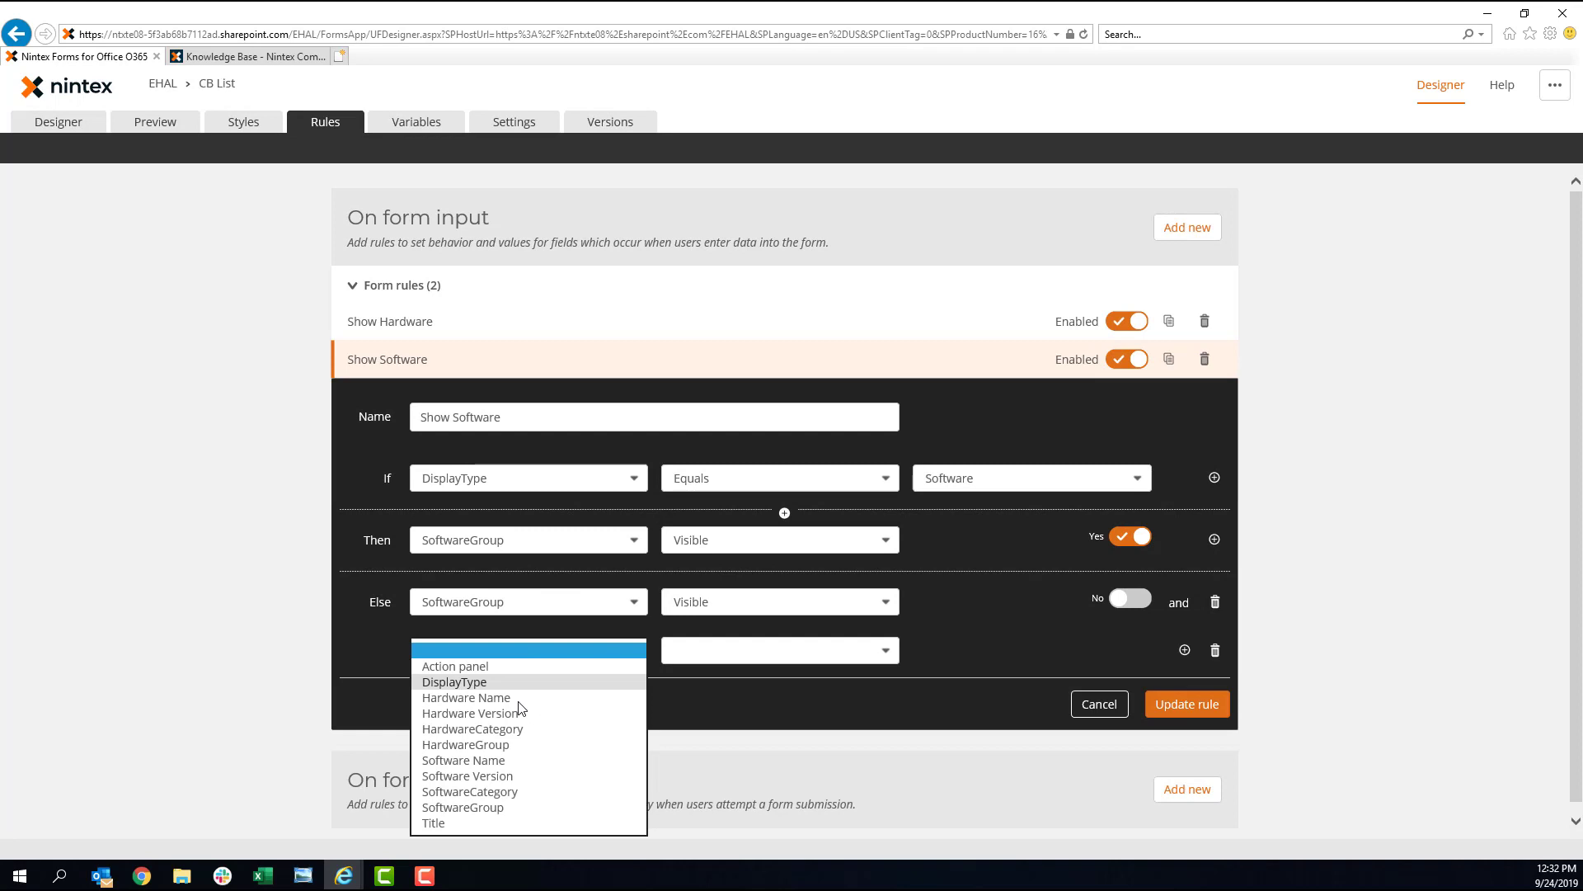
pyautogui.click(515, 759)
pyautogui.click(847, 656)
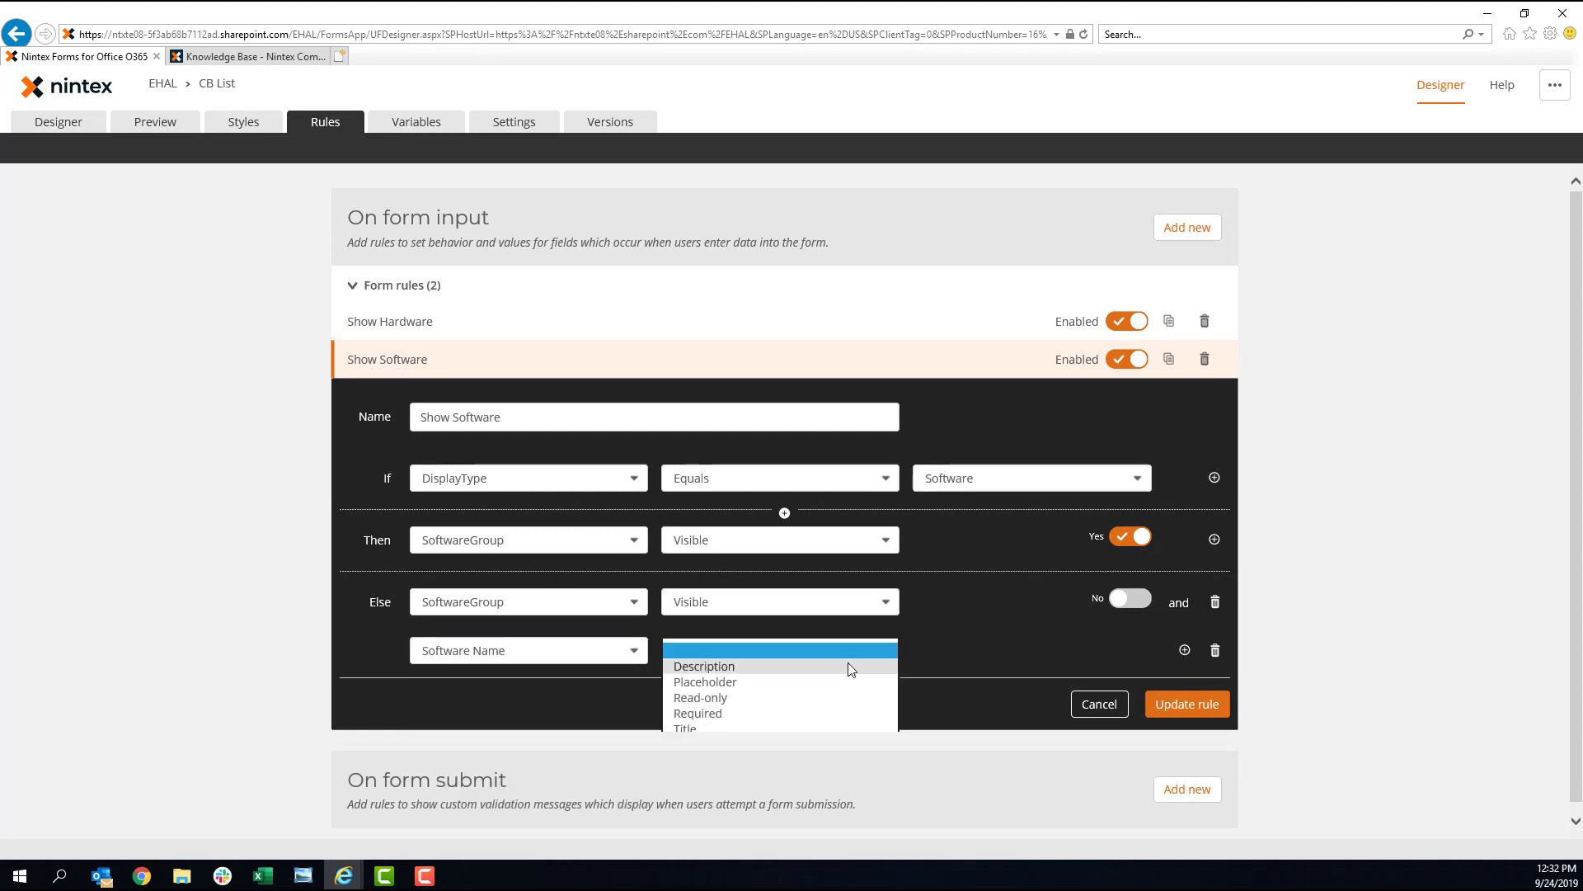
pyautogui.click(724, 759)
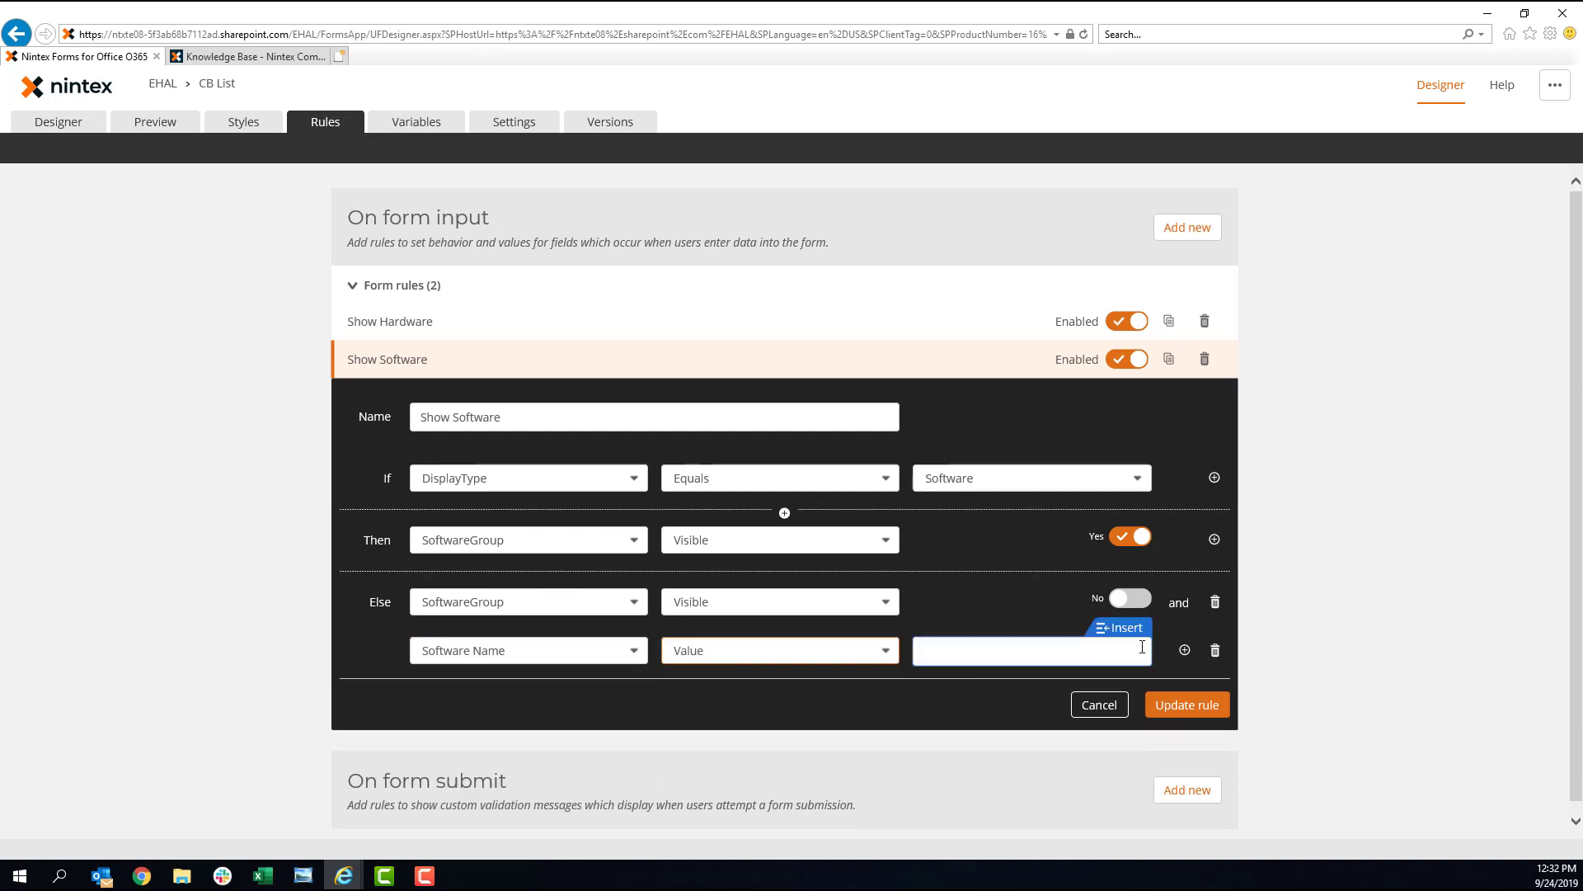
# - Add another Else action setting Software Version's Value to blank and update the Show Software rule
pyautogui.click(1184, 650)
pyautogui.click(461, 701)
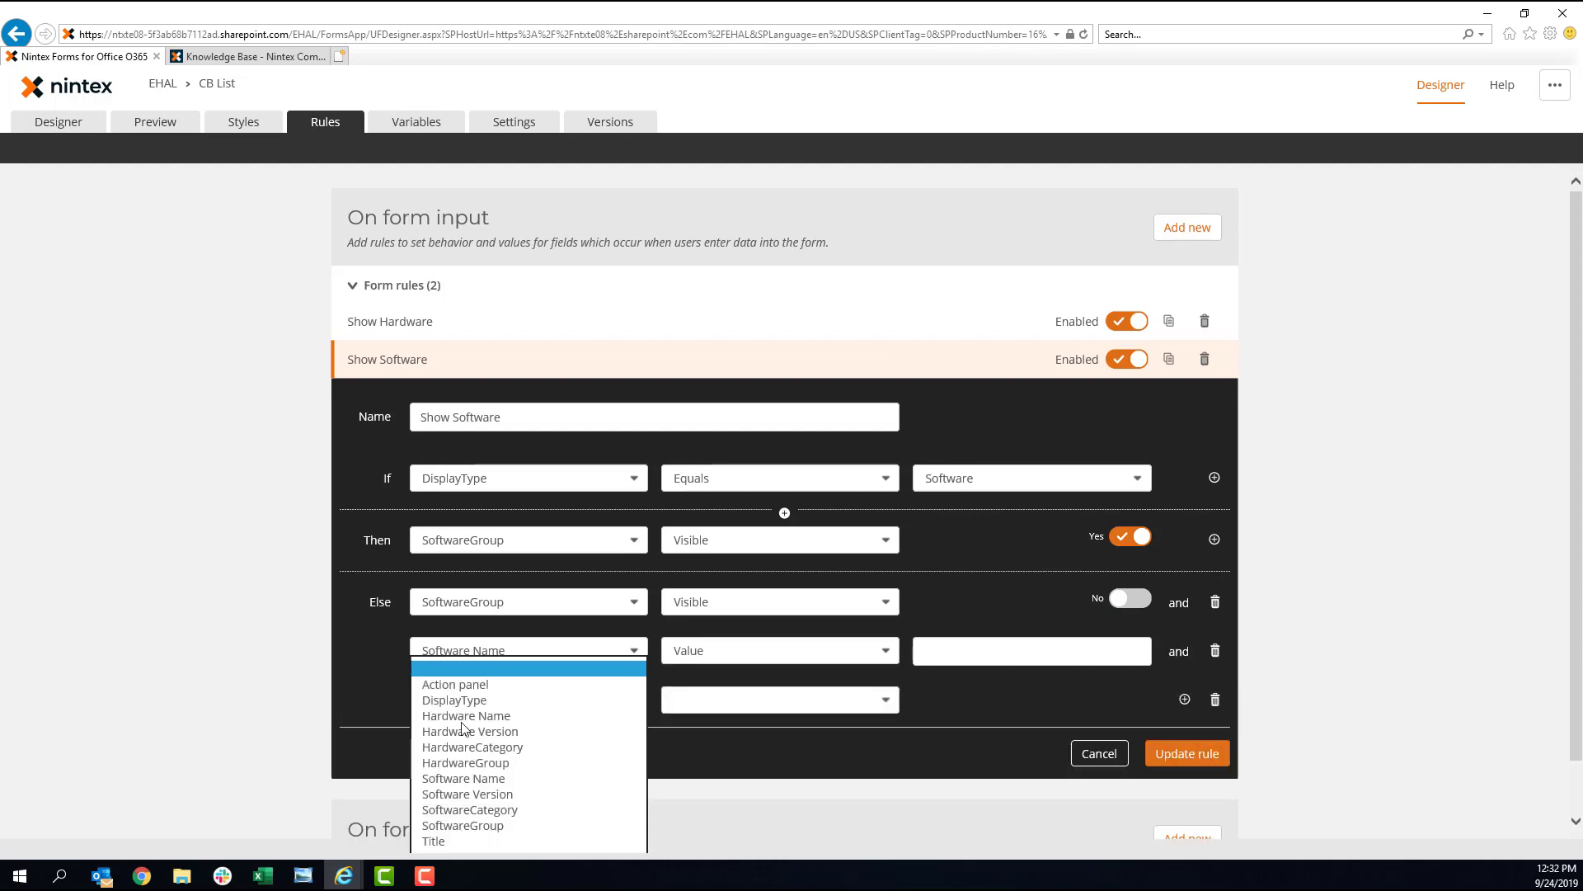
pyautogui.click(456, 794)
pyautogui.click(689, 701)
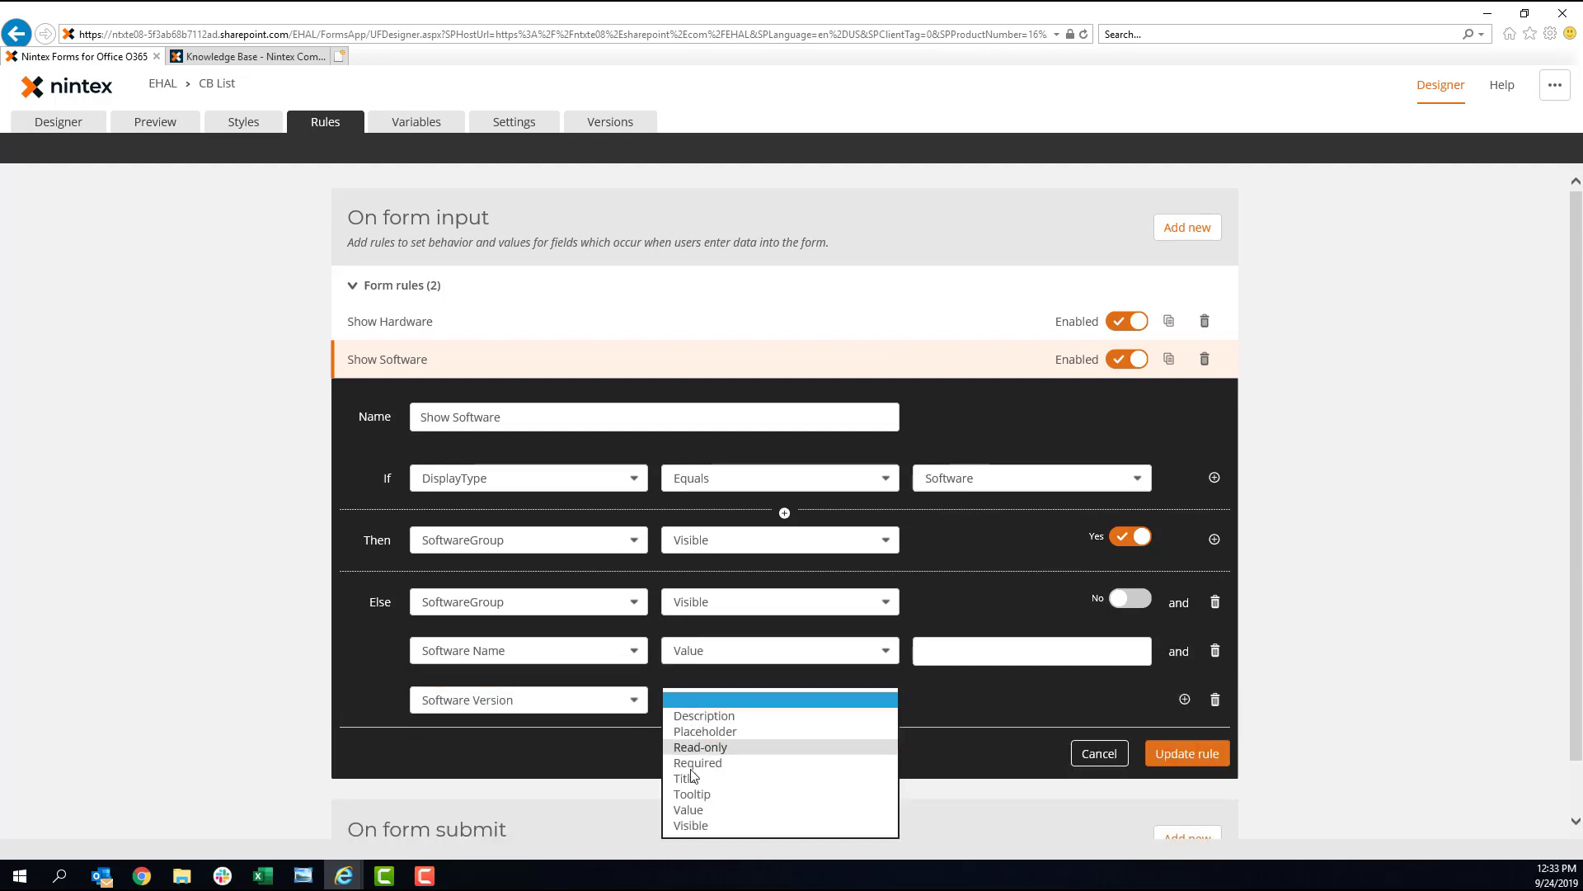
pyautogui.click(689, 808)
pyautogui.click(1186, 753)
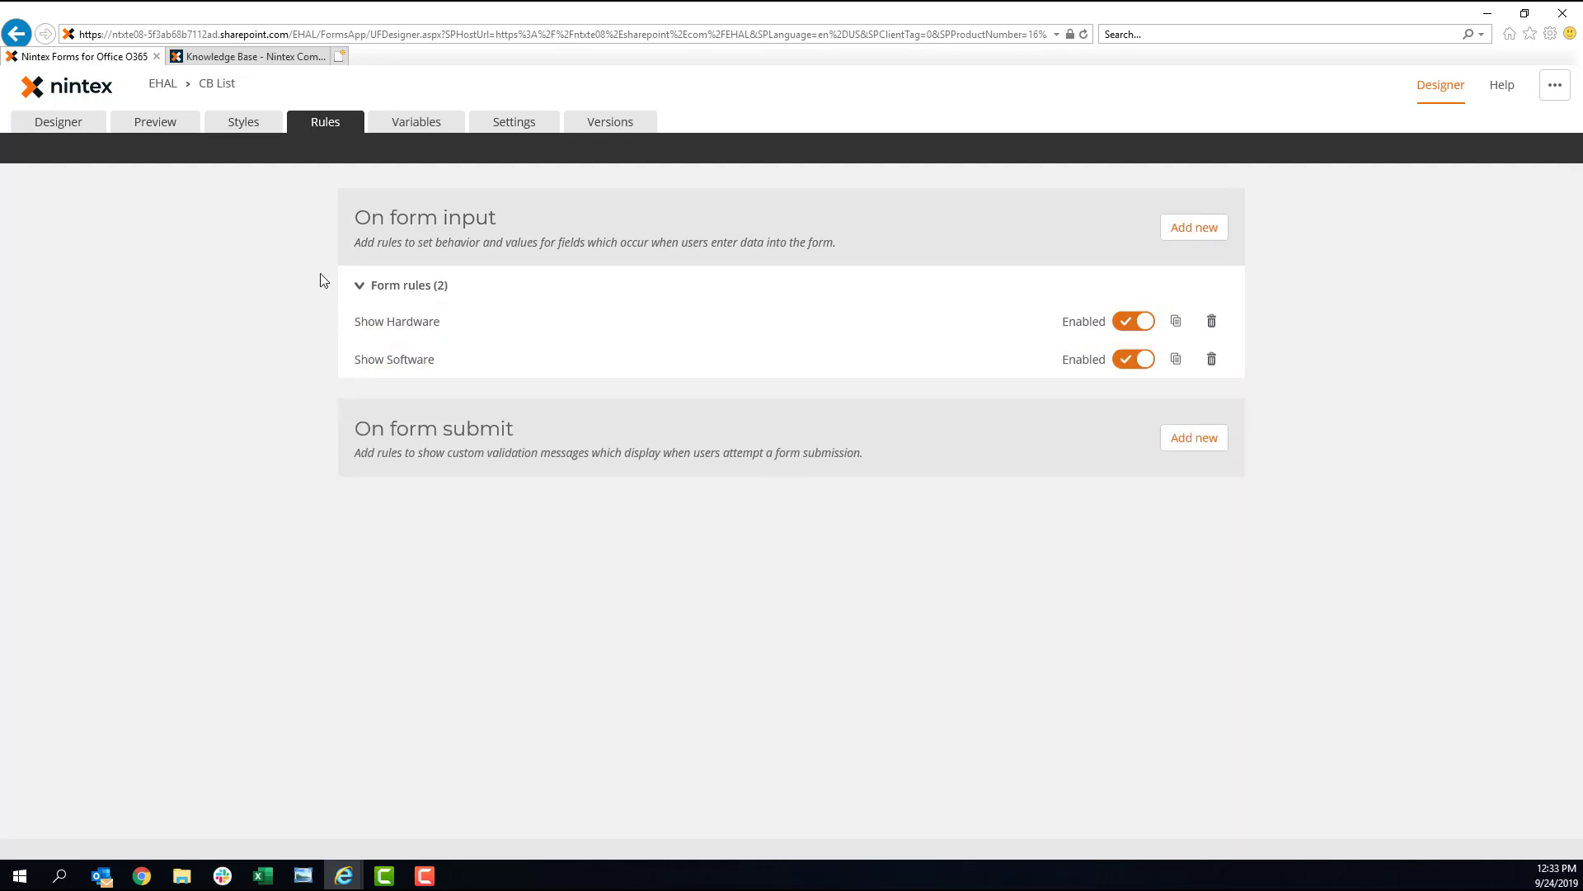
# - Preview the form with Hardware, category H2, name "PC" and version "2.0", switching Display Type to Software to check whether values carry over
pyautogui.click(164, 126)
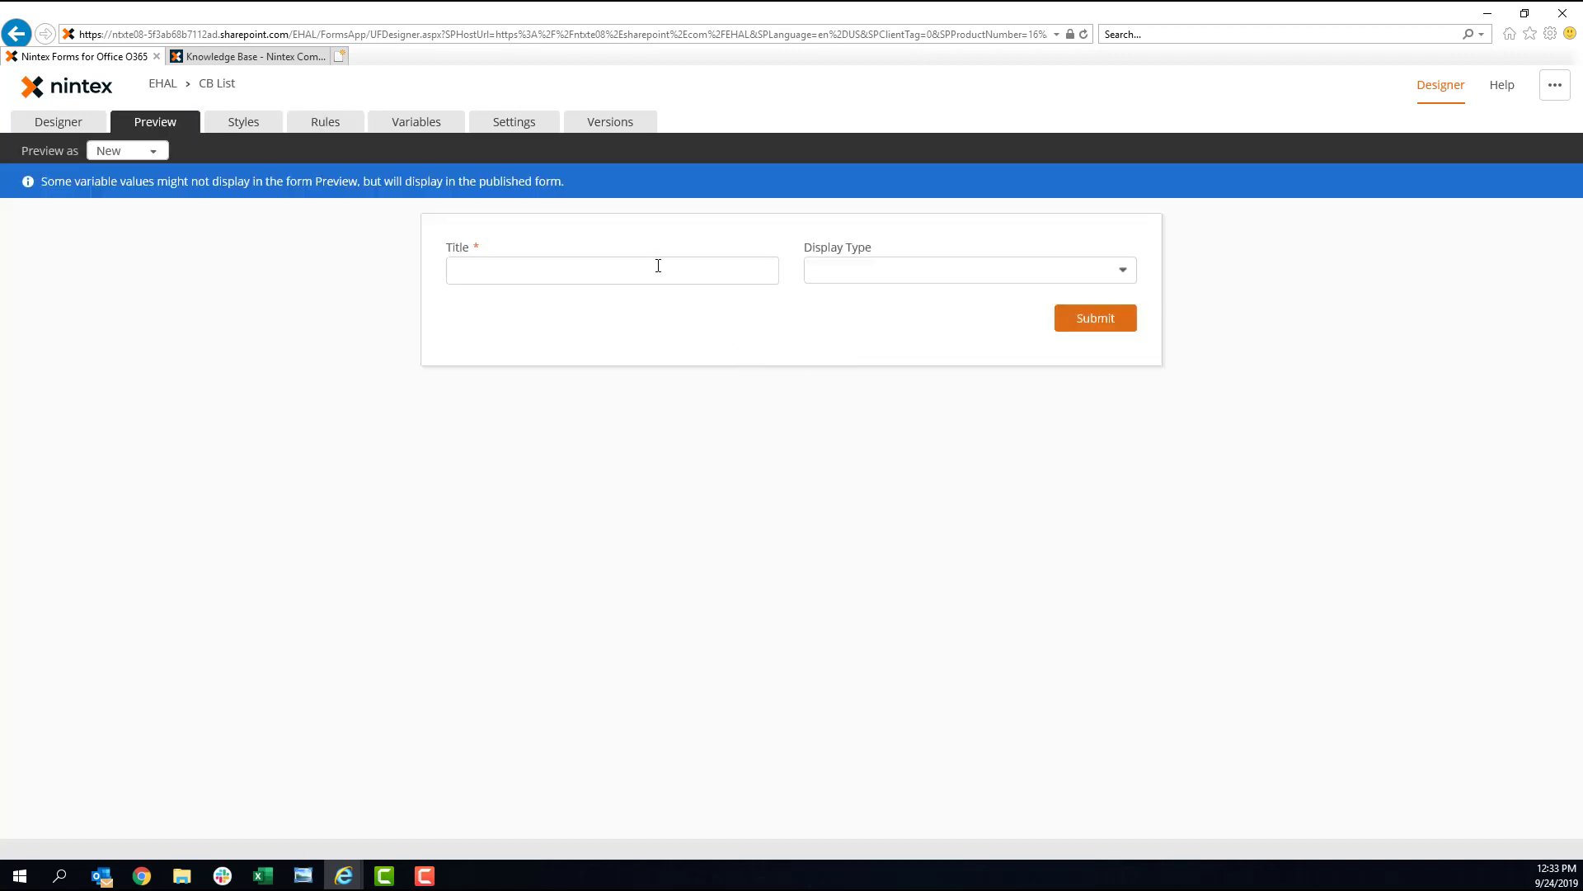
pyautogui.click(922, 282)
pyautogui.click(886, 300)
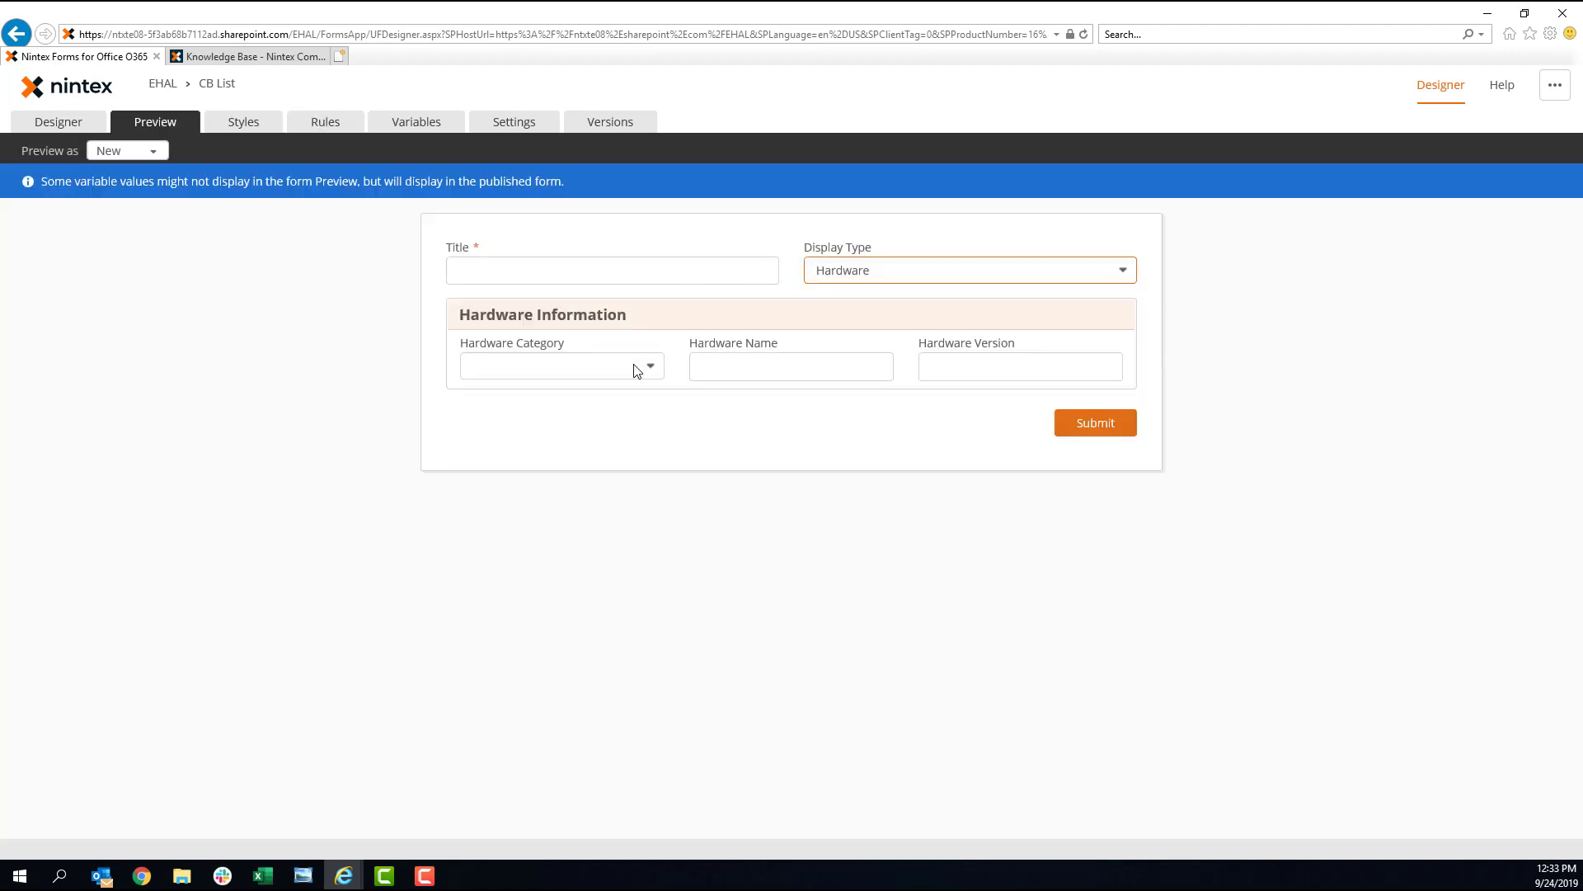
pyautogui.click(634, 369)
pyautogui.click(602, 397)
pyautogui.click(707, 370)
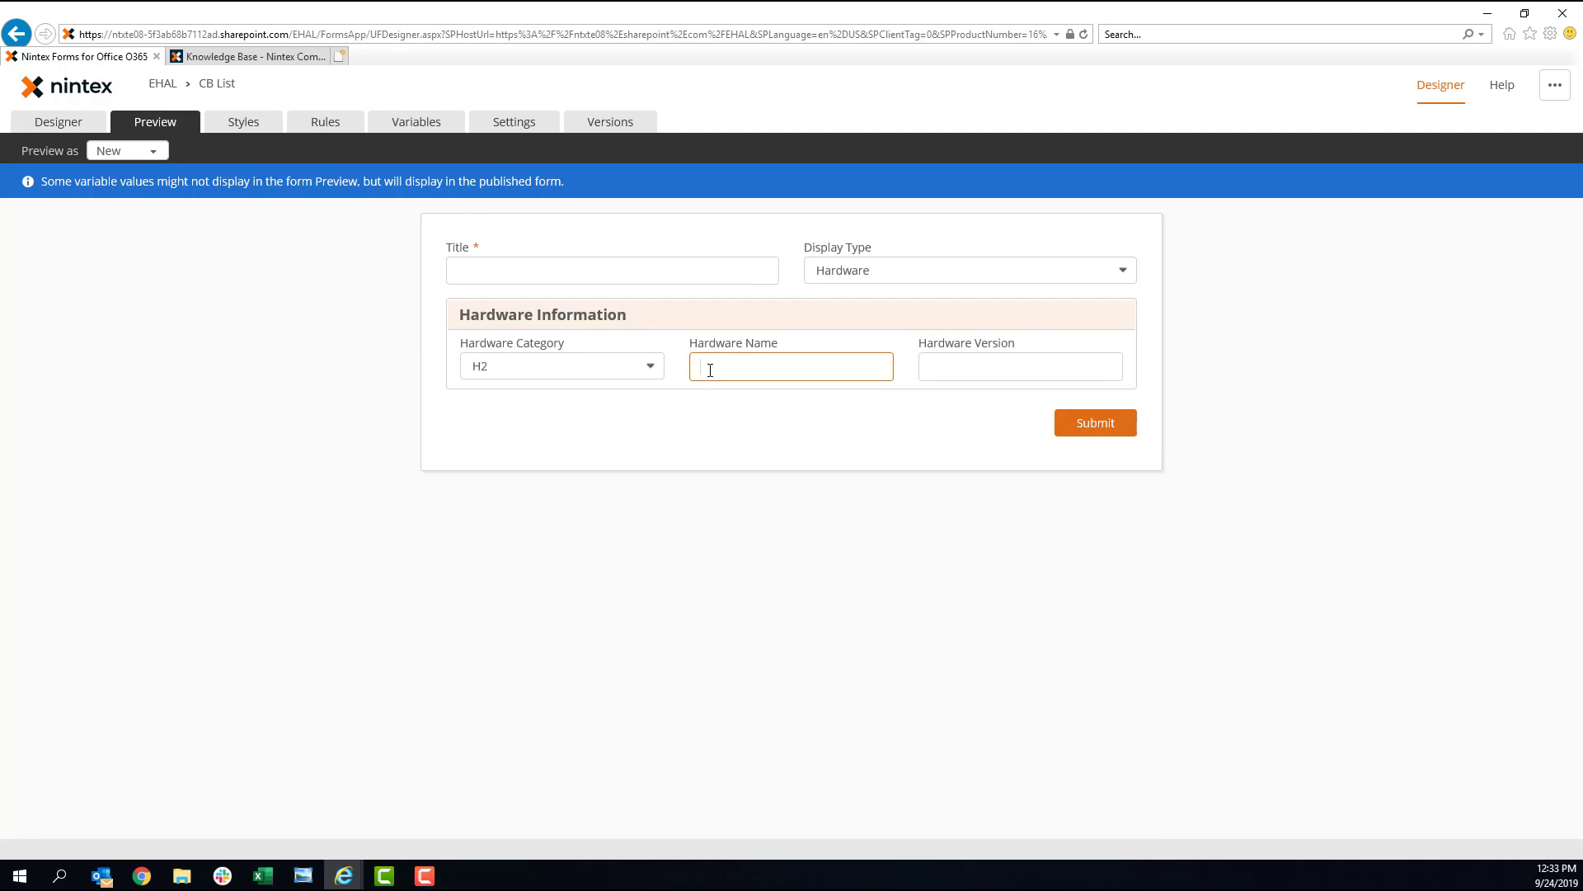
pyautogui.write('PC')
pyautogui.press('Tab')
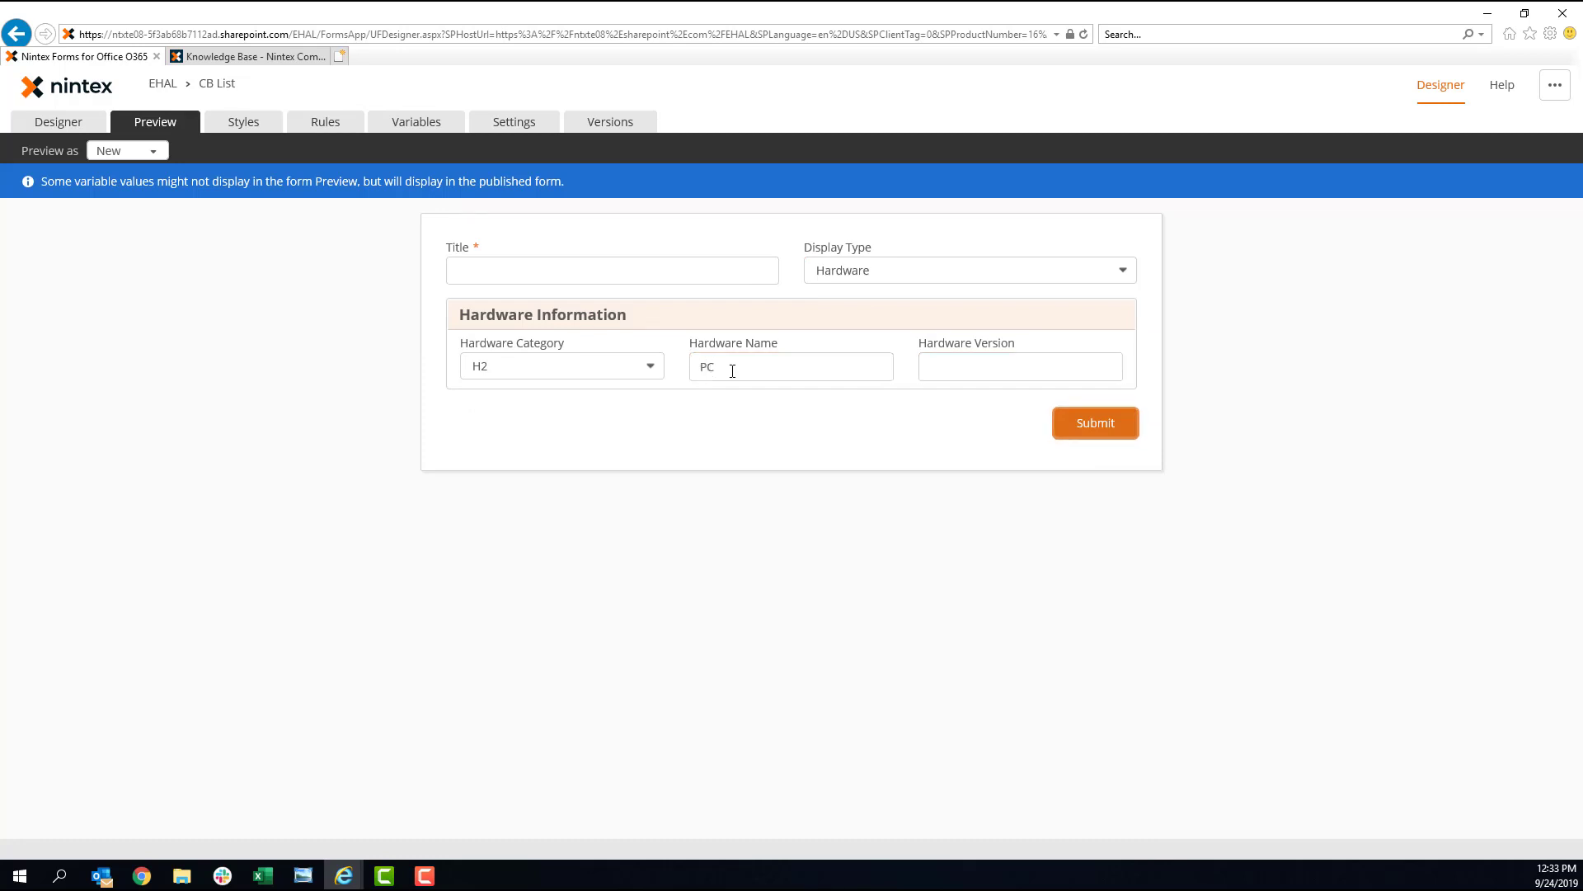
pyautogui.click(957, 363)
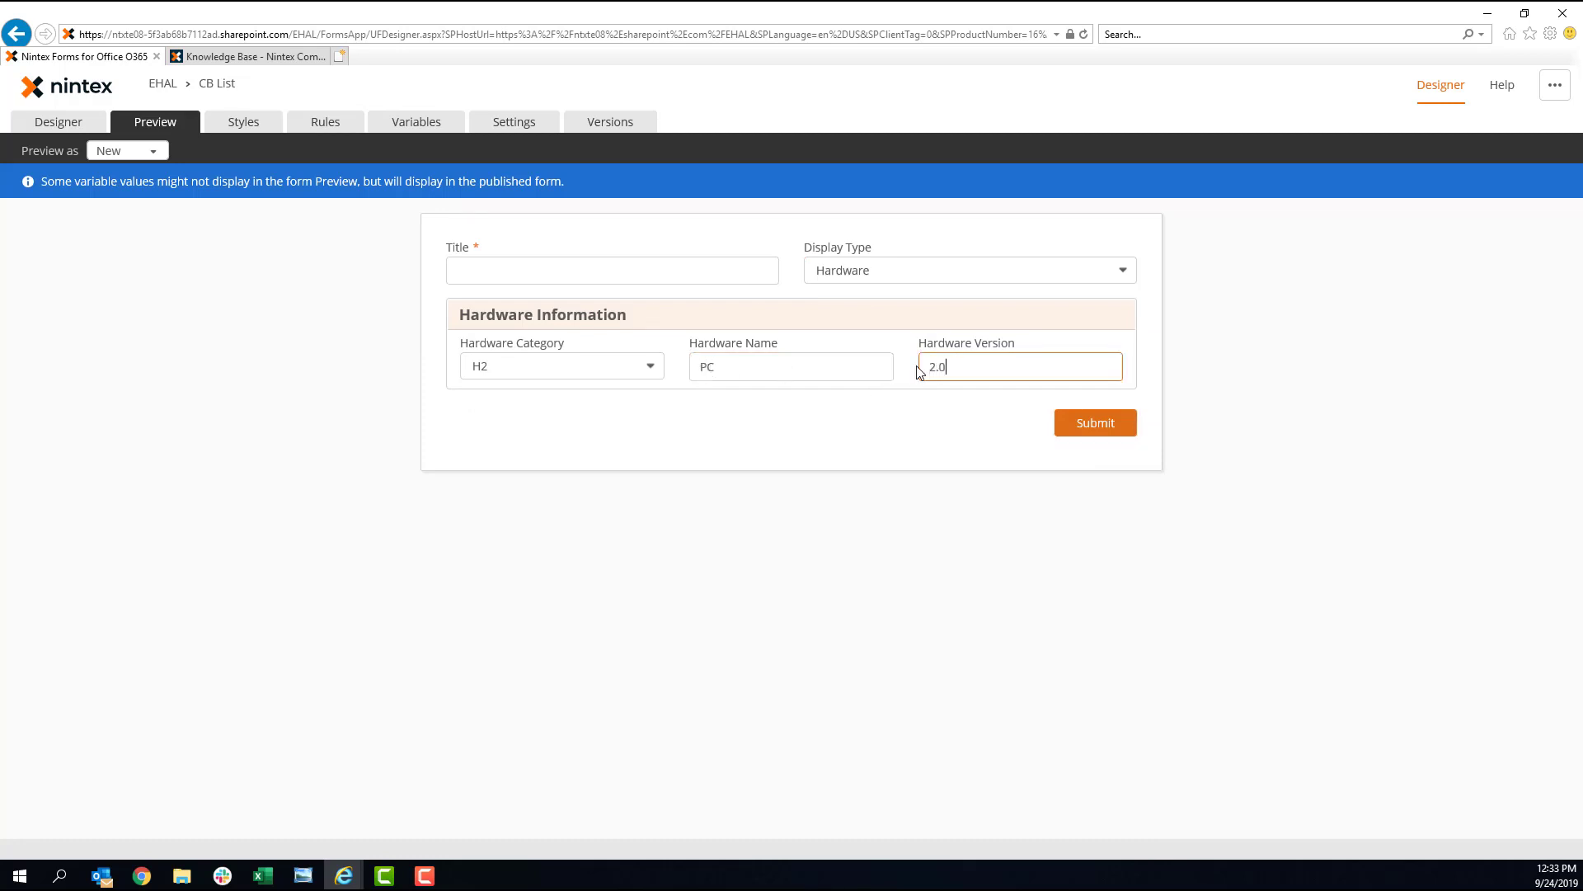
pyautogui.click(1068, 276)
pyautogui.click(944, 290)
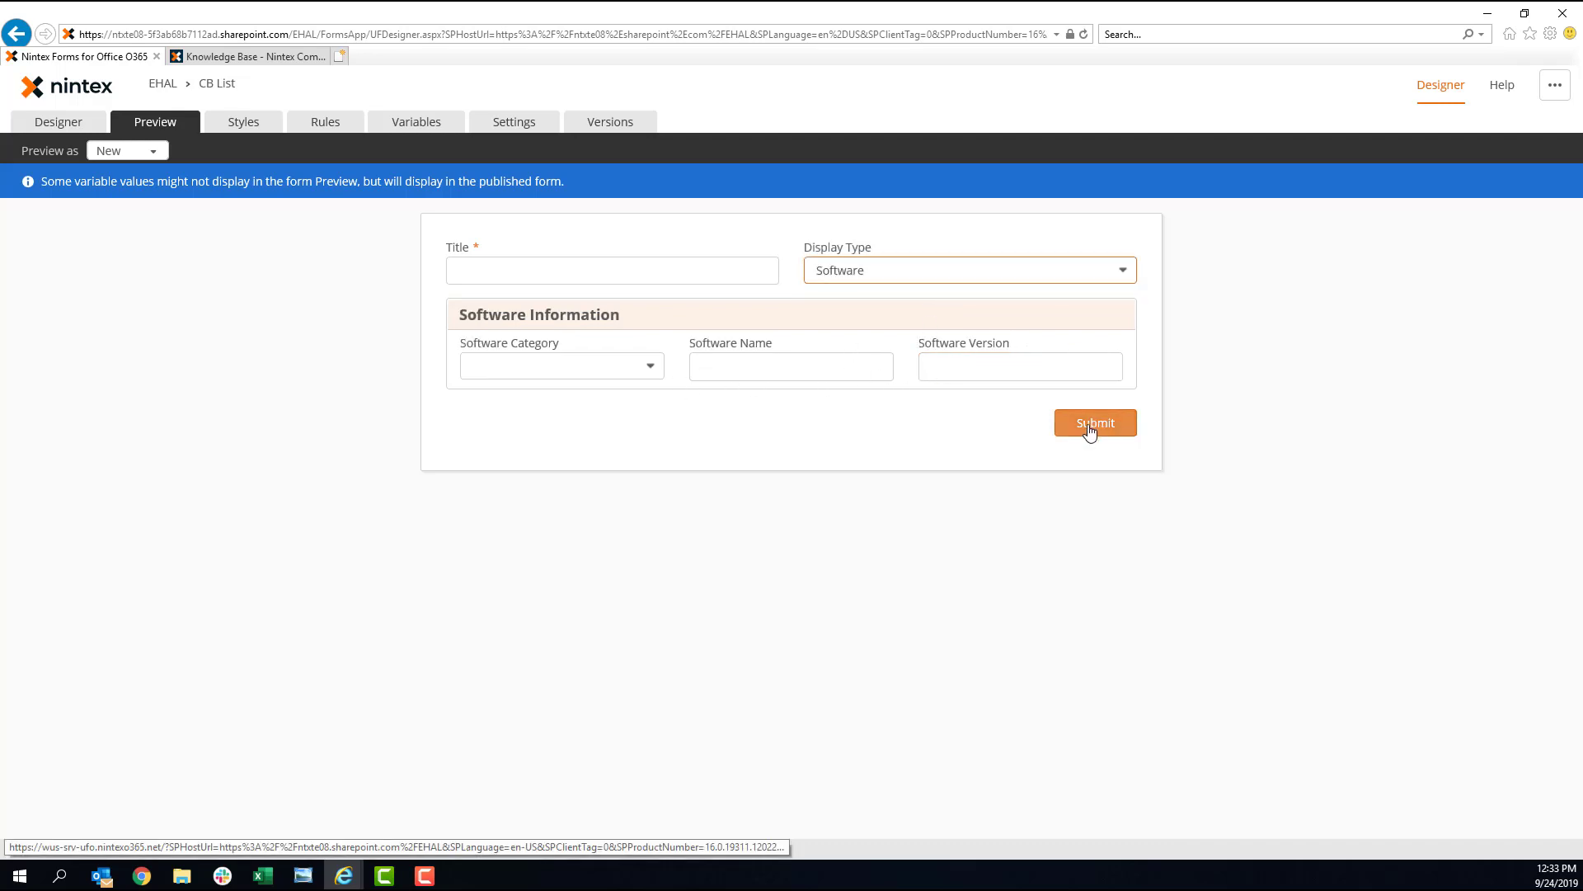
# - Add a new form submit rule named "Validate input"
pyautogui.click(337, 132)
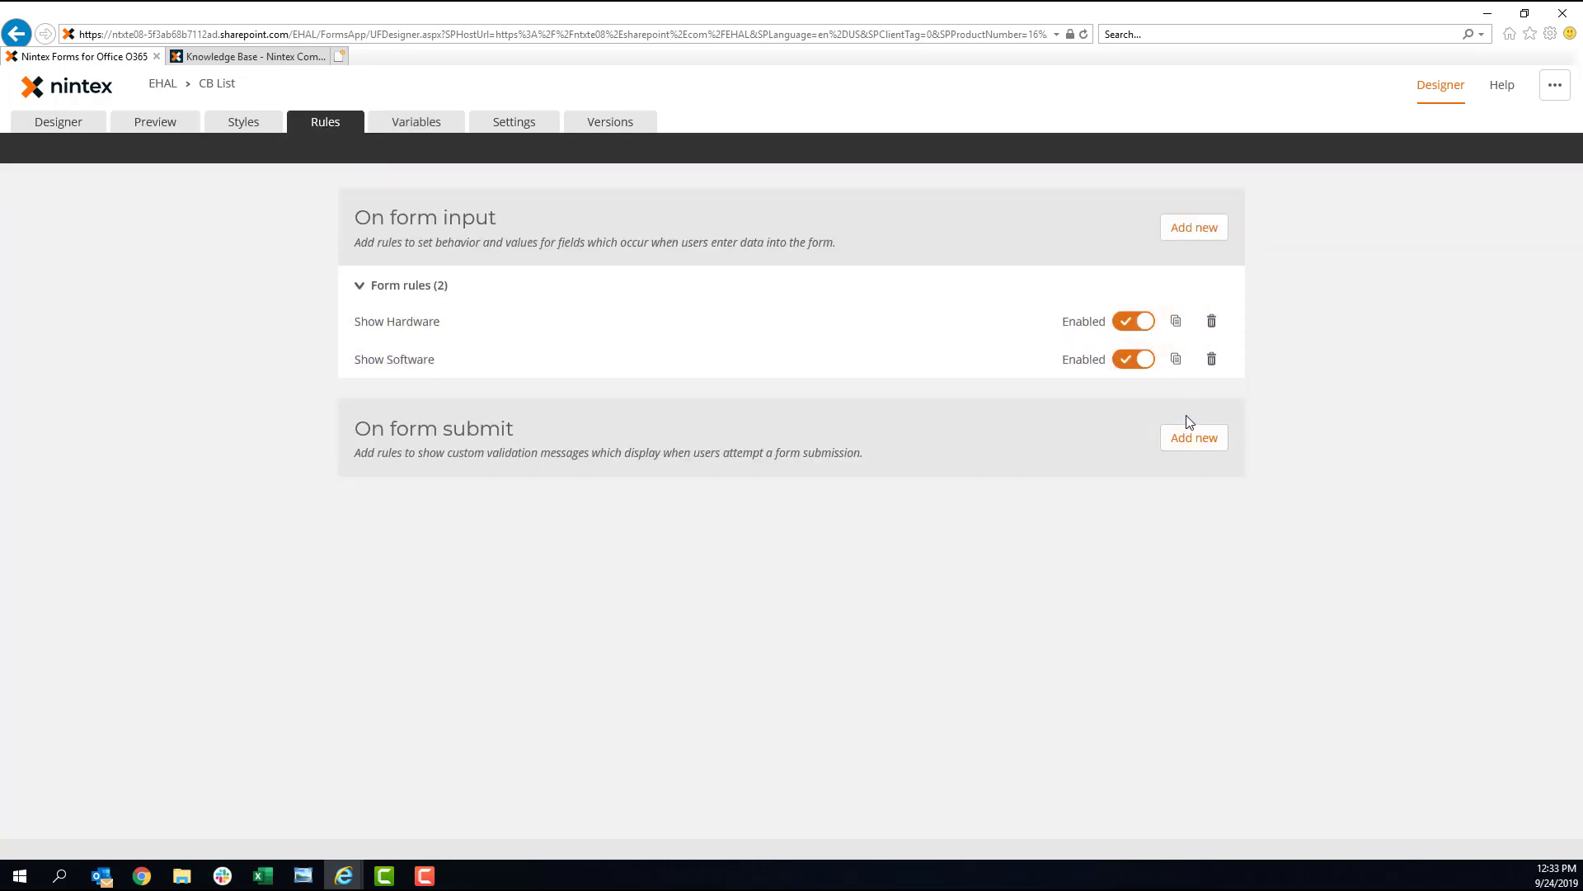
pyautogui.click(1194, 438)
pyautogui.click(495, 522)
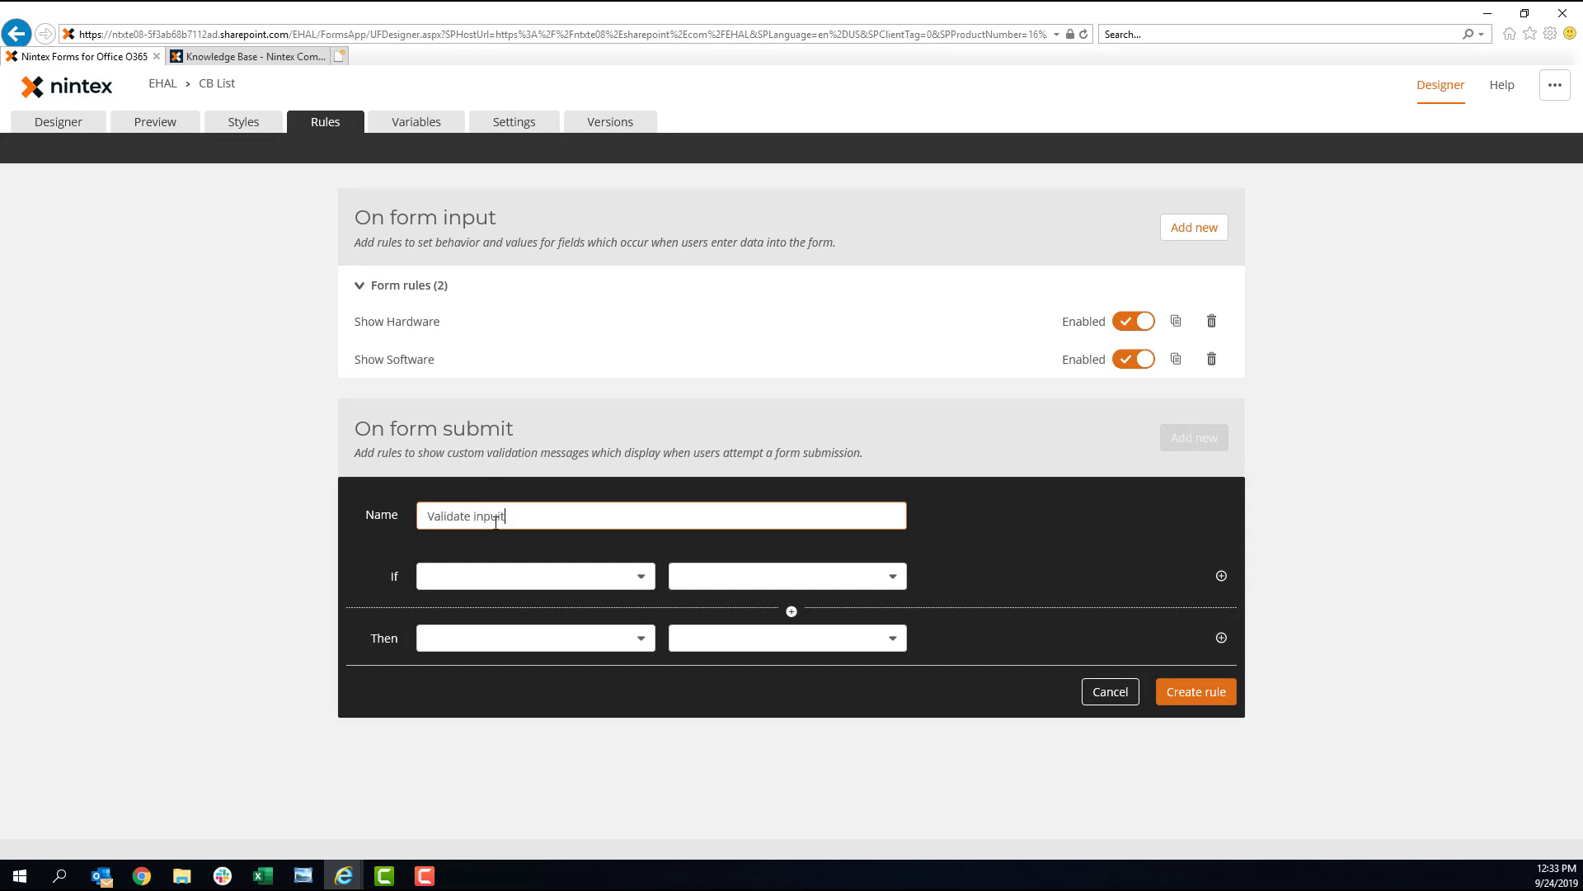
pyautogui.write('Validate input')
pyautogui.click(590, 577)
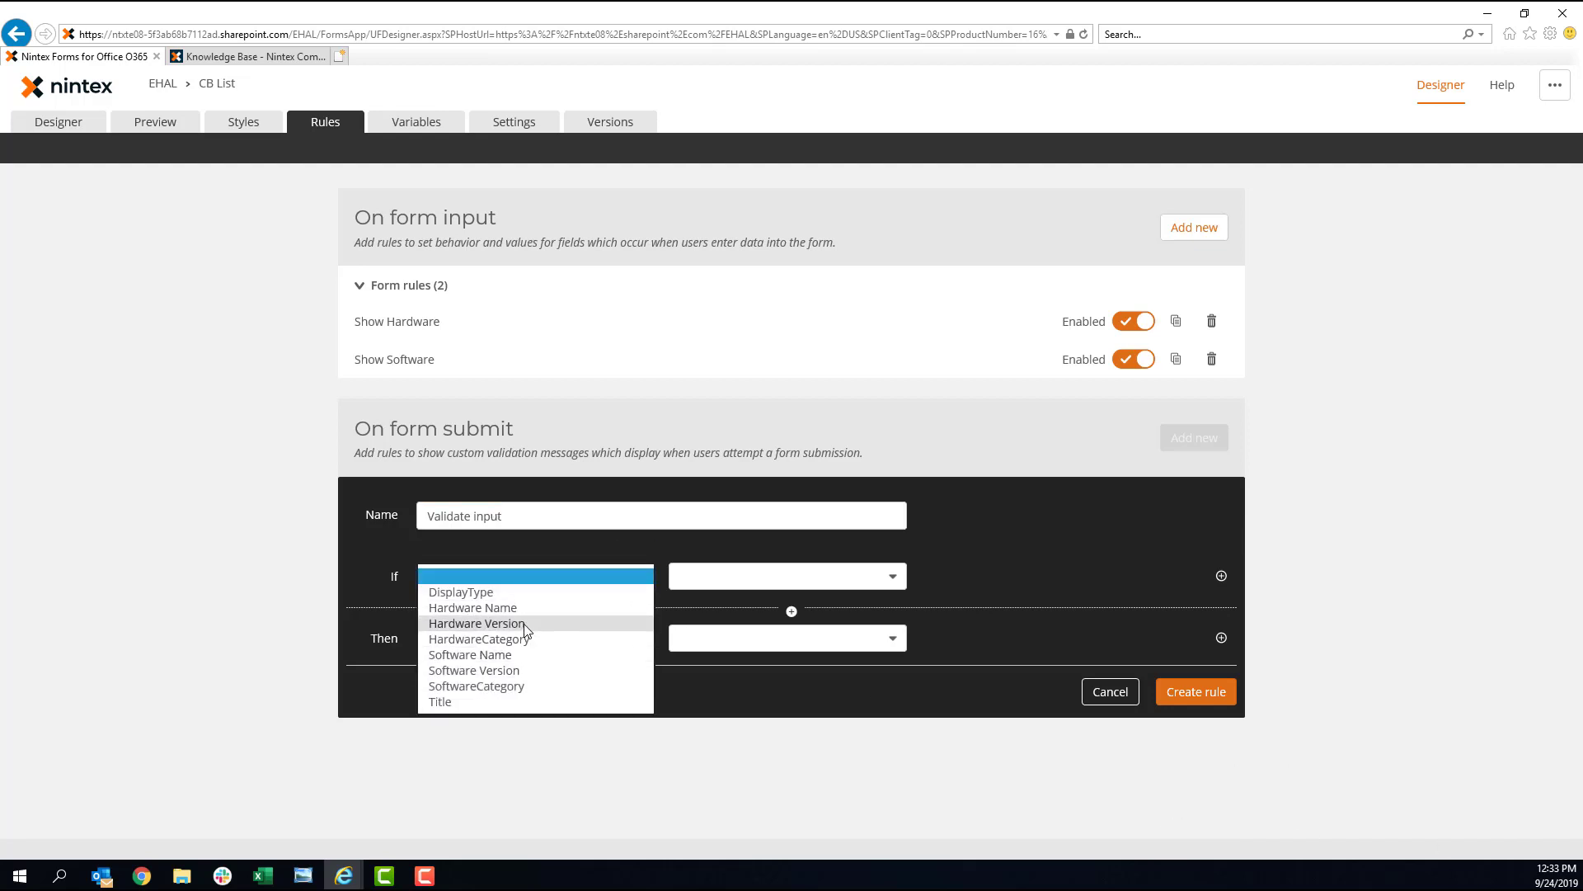
pyautogui.click(521, 611)
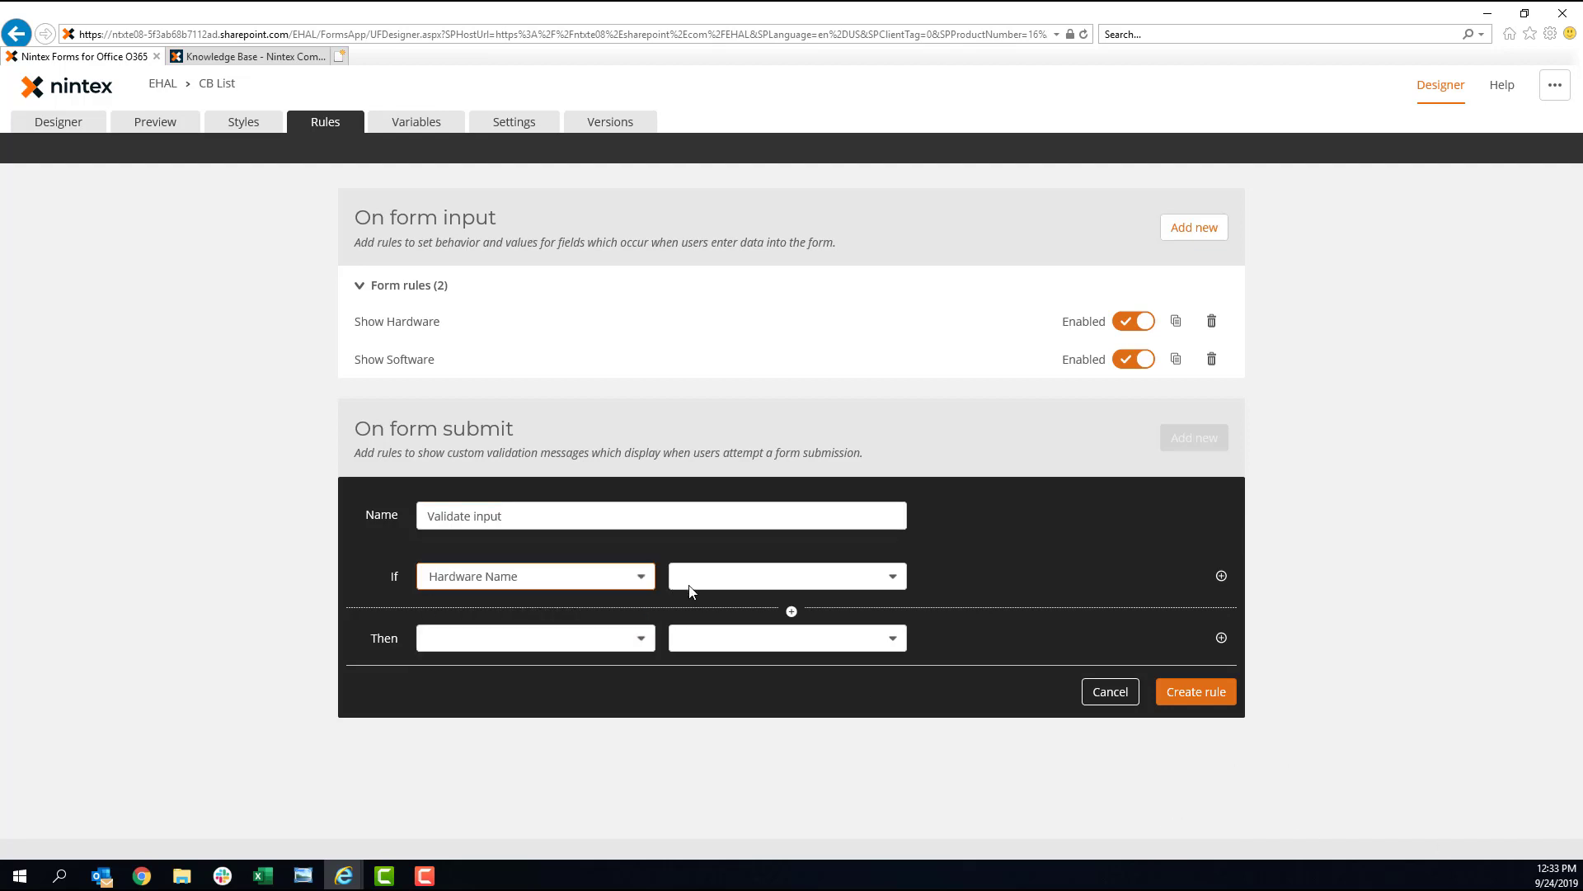
pyautogui.click(697, 587)
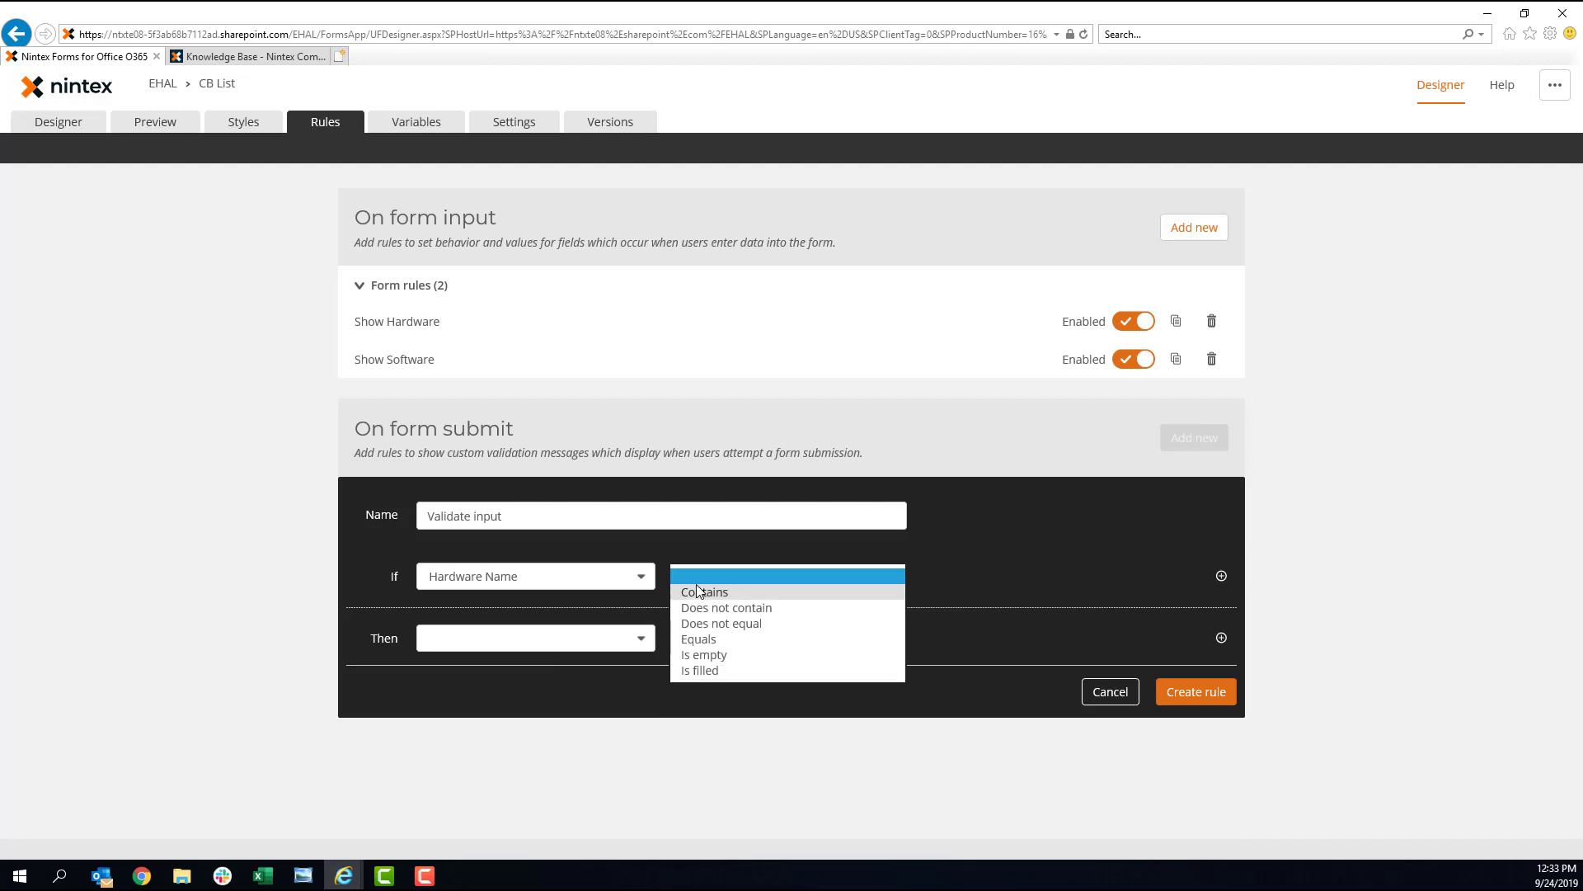
pyautogui.click(705, 654)
pyautogui.click(582, 645)
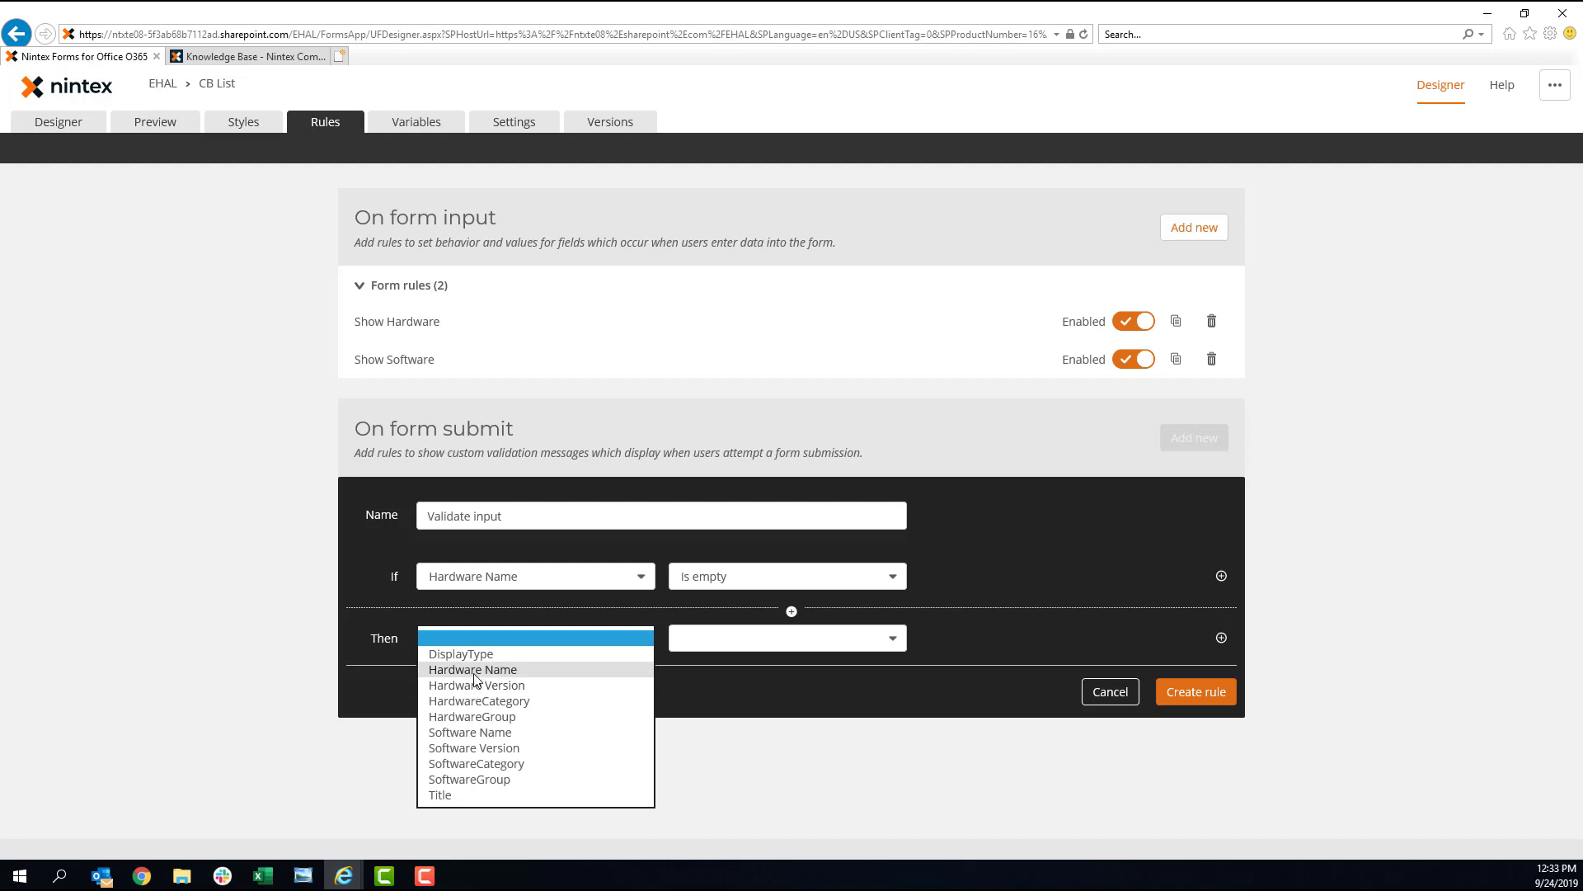
pyautogui.click(519, 578)
pyautogui.click(521, 561)
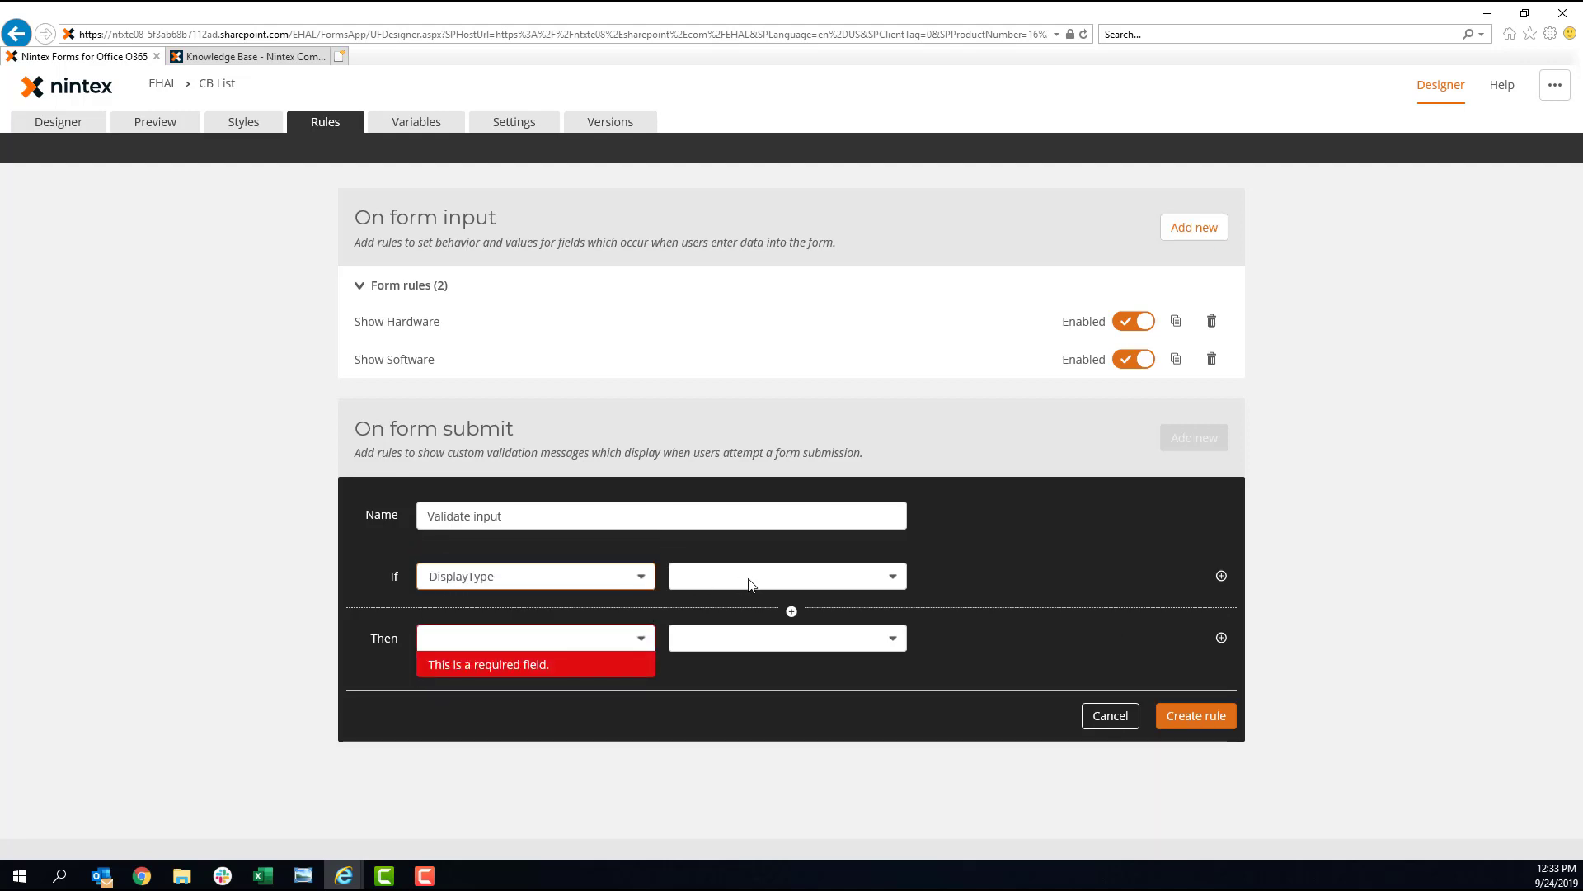
pyautogui.click(750, 584)
pyautogui.click(752, 610)
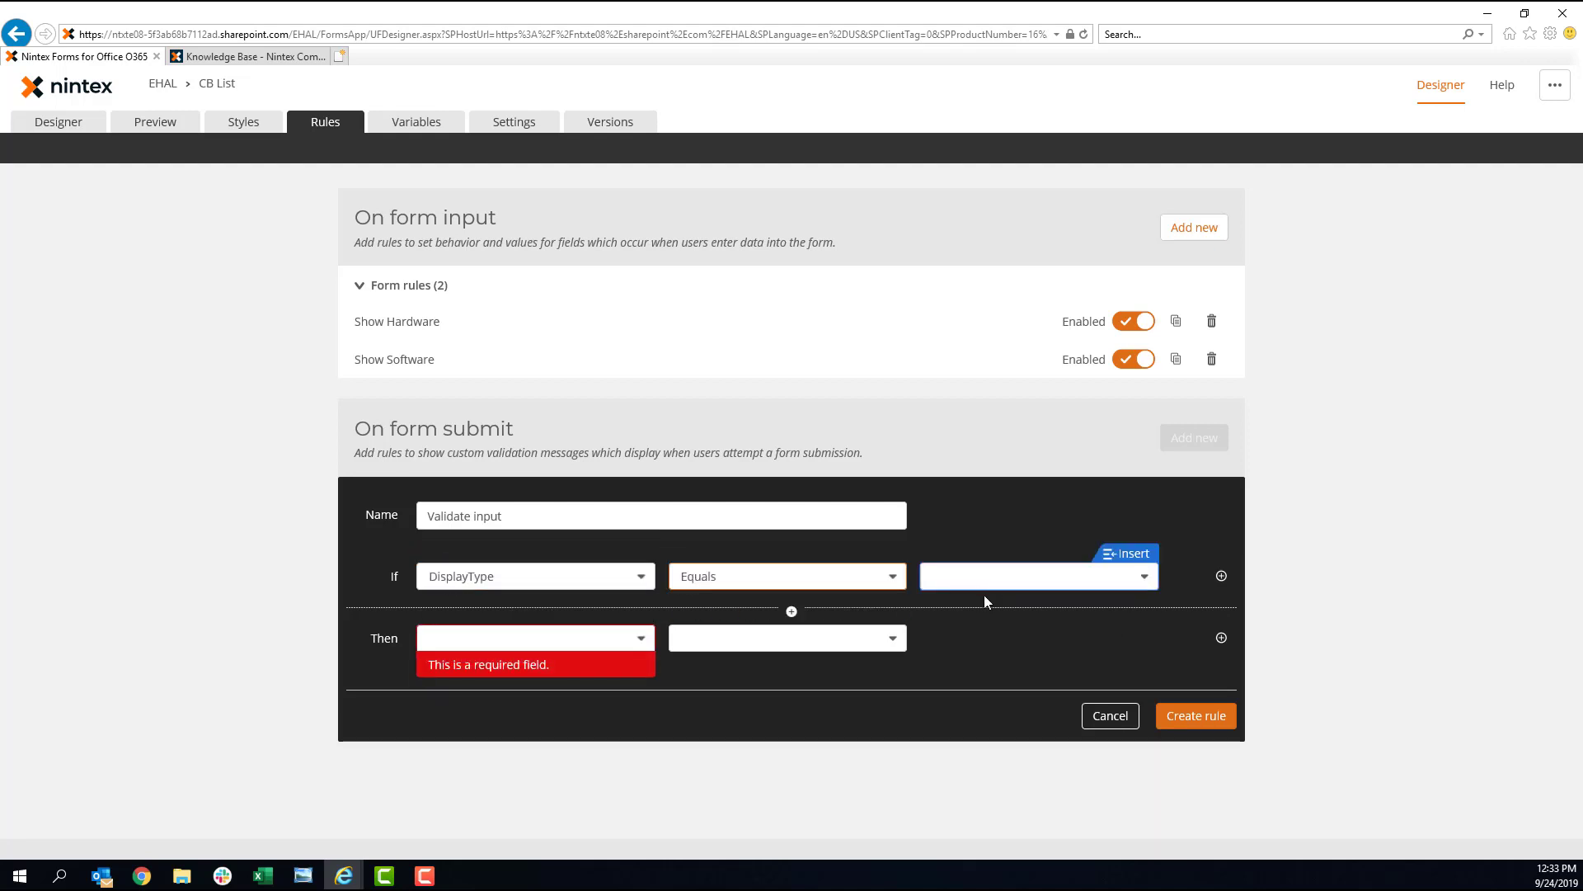
pyautogui.click(986, 579)
pyautogui.click(965, 590)
pyautogui.click(520, 637)
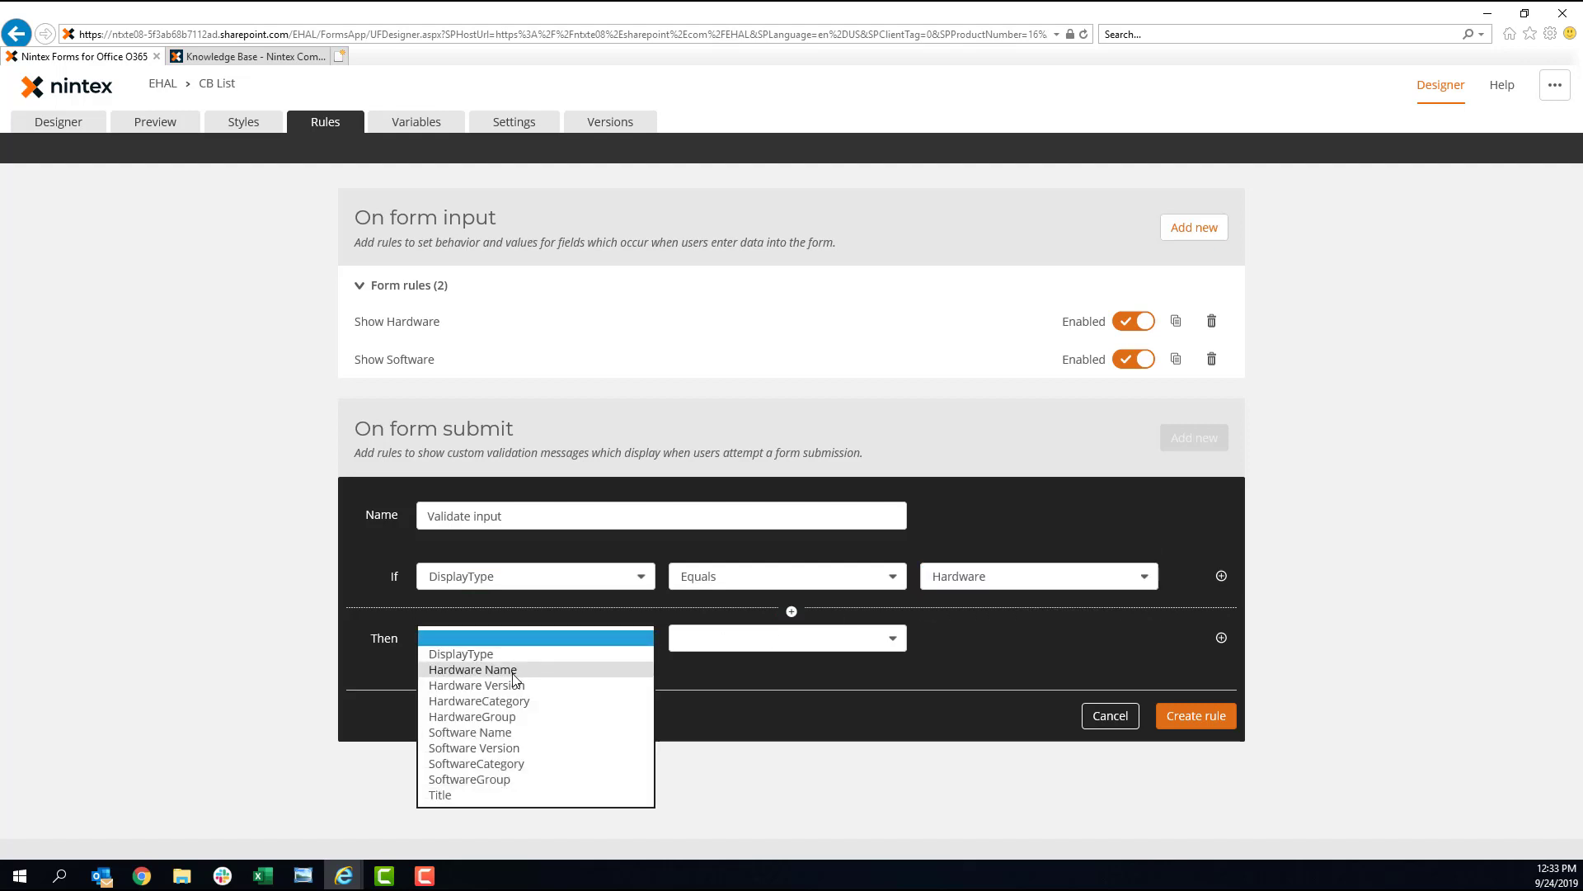
pyautogui.click(515, 669)
pyautogui.click(706, 640)
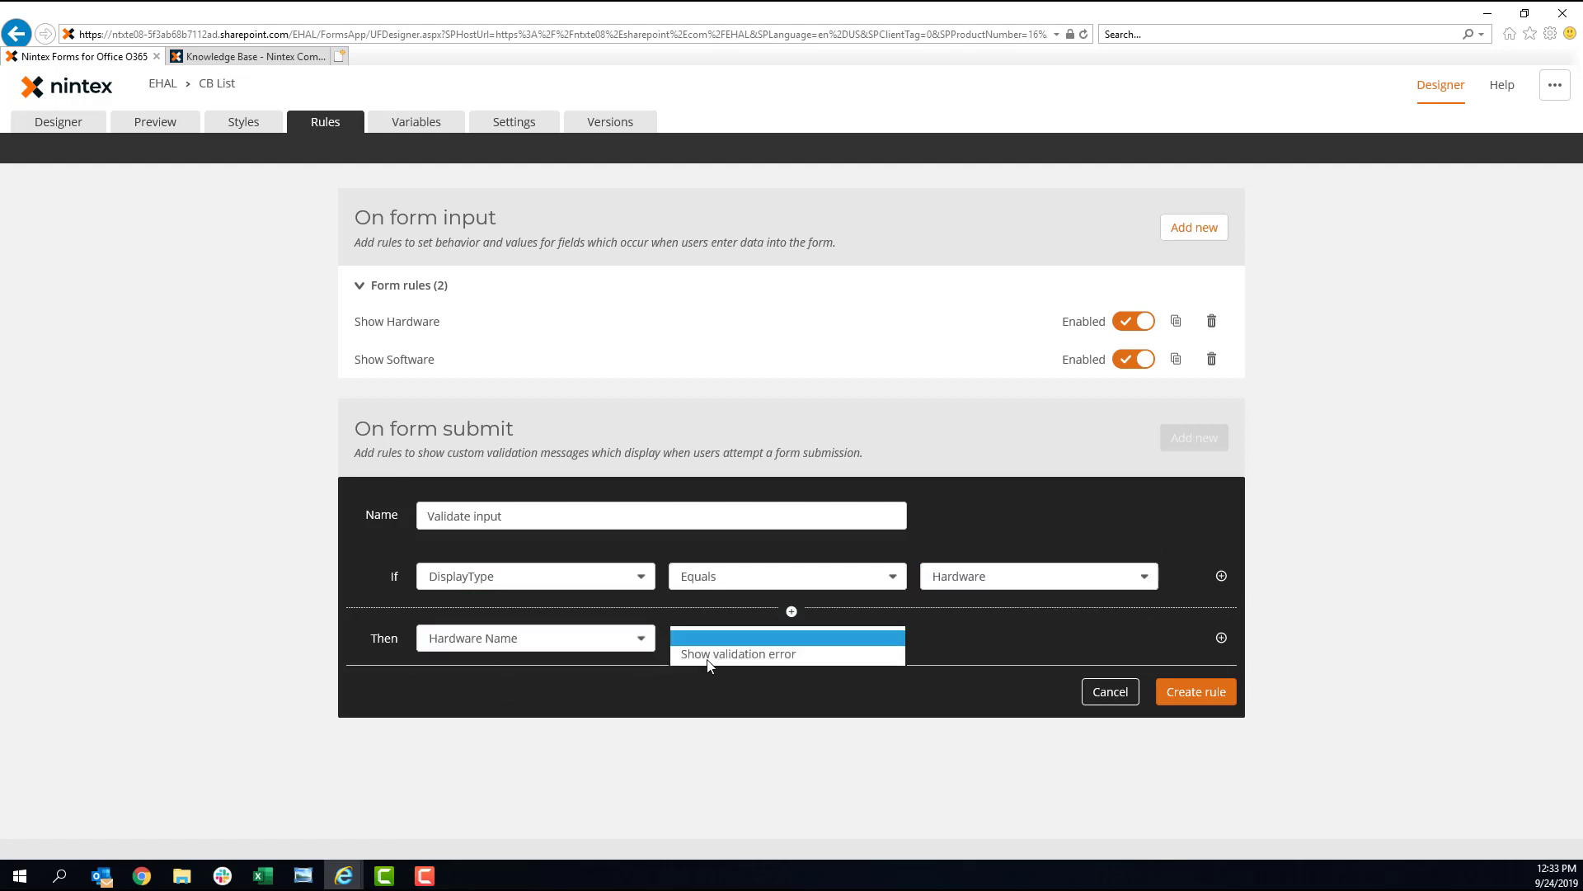
pyautogui.click(707, 656)
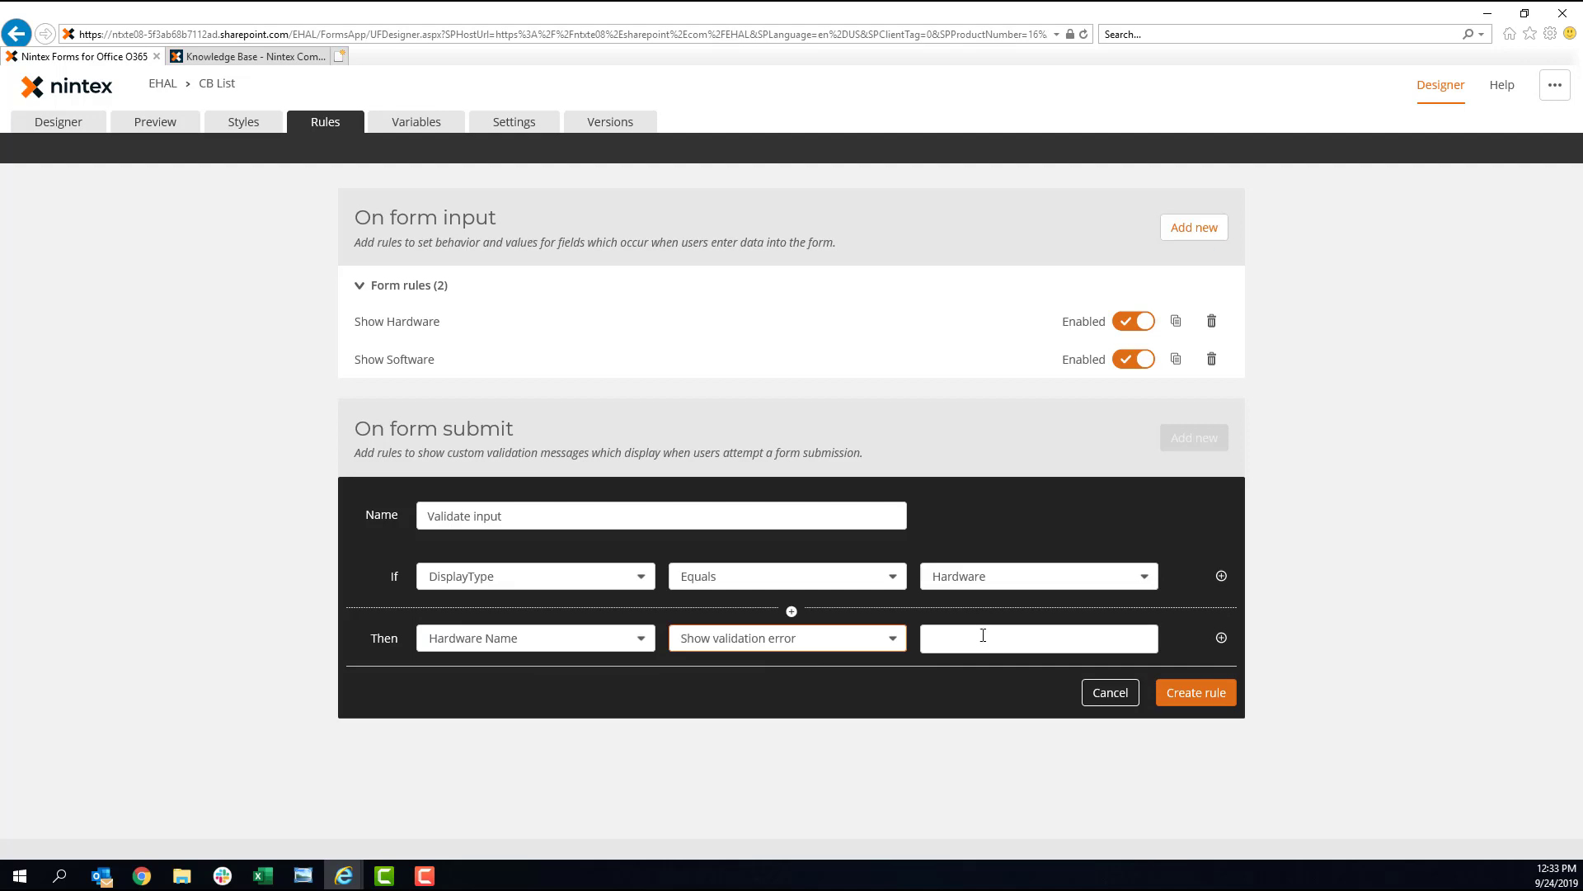
pyautogui.click(796, 649)
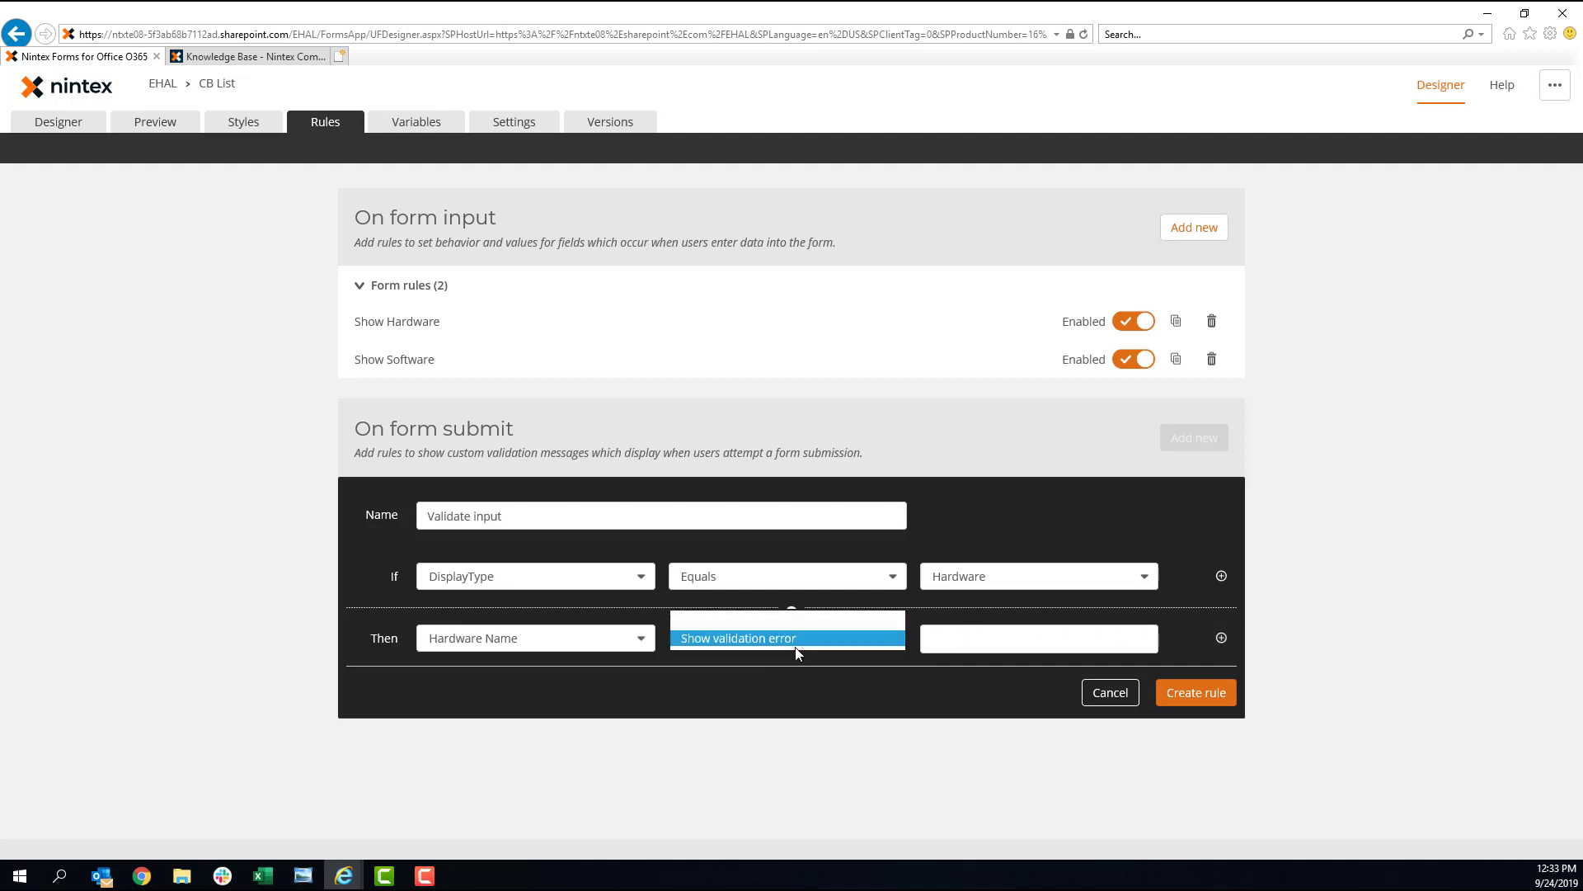
pyautogui.click(853, 582)
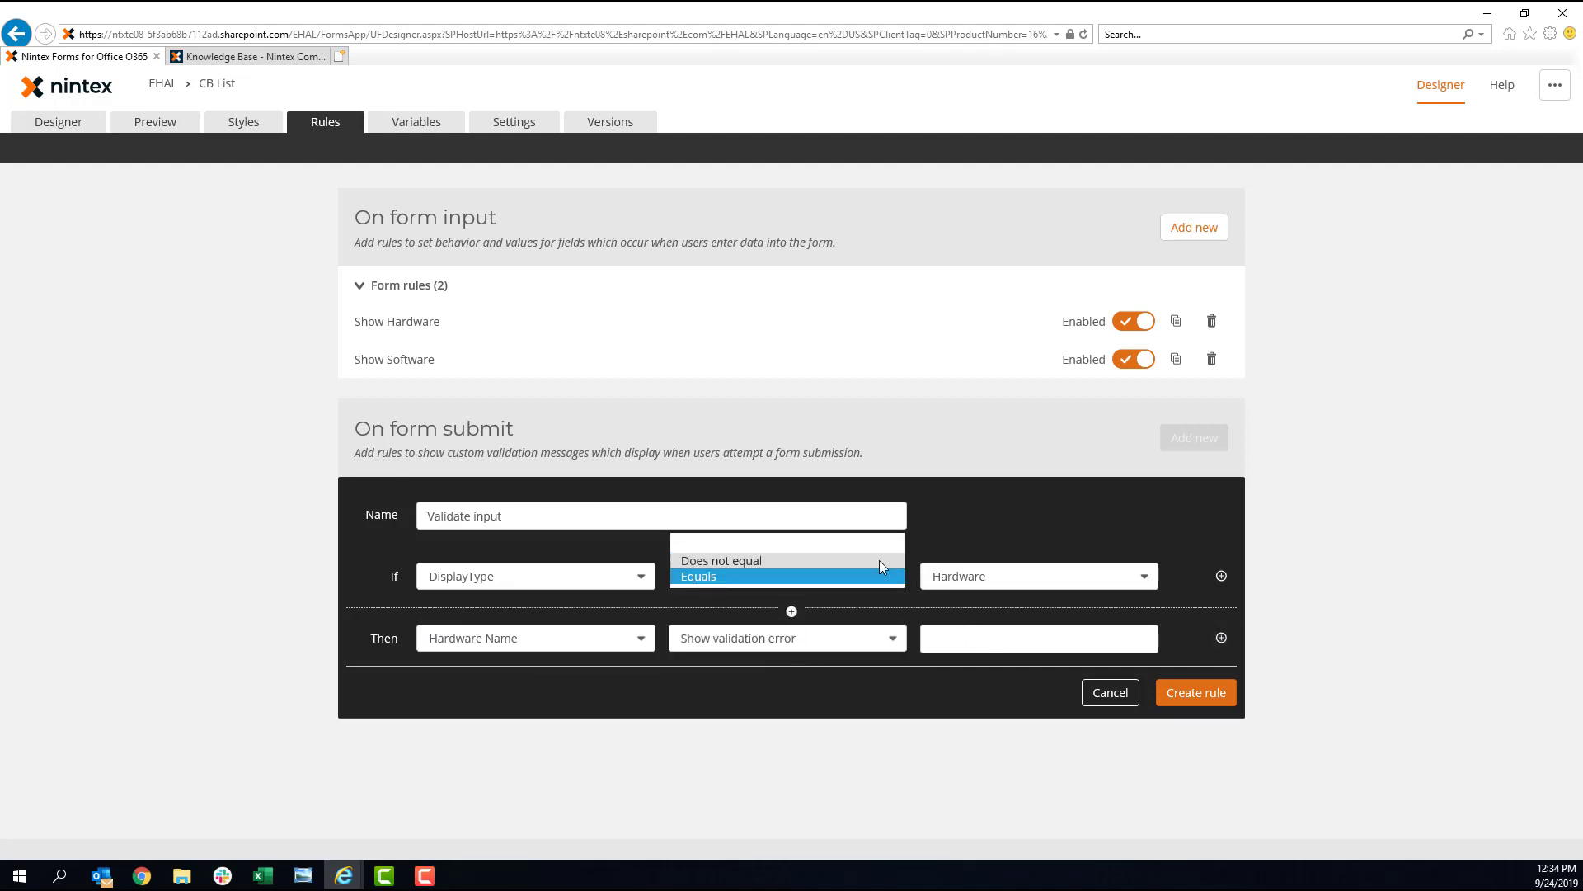
pyautogui.click(801, 581)
pyautogui.click(574, 643)
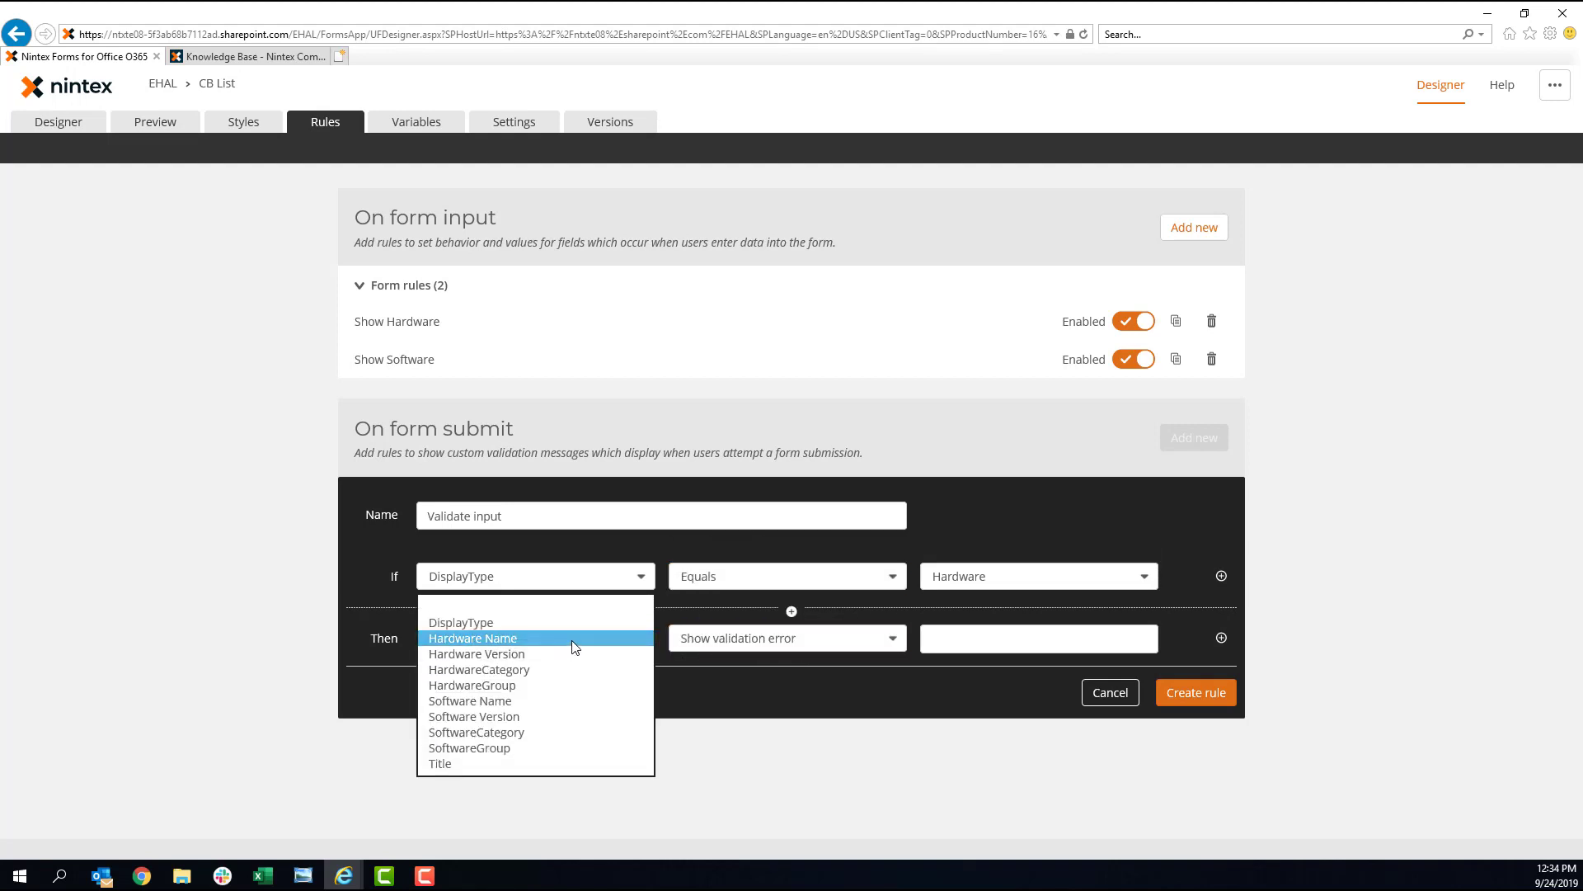
pyautogui.click(1114, 695)
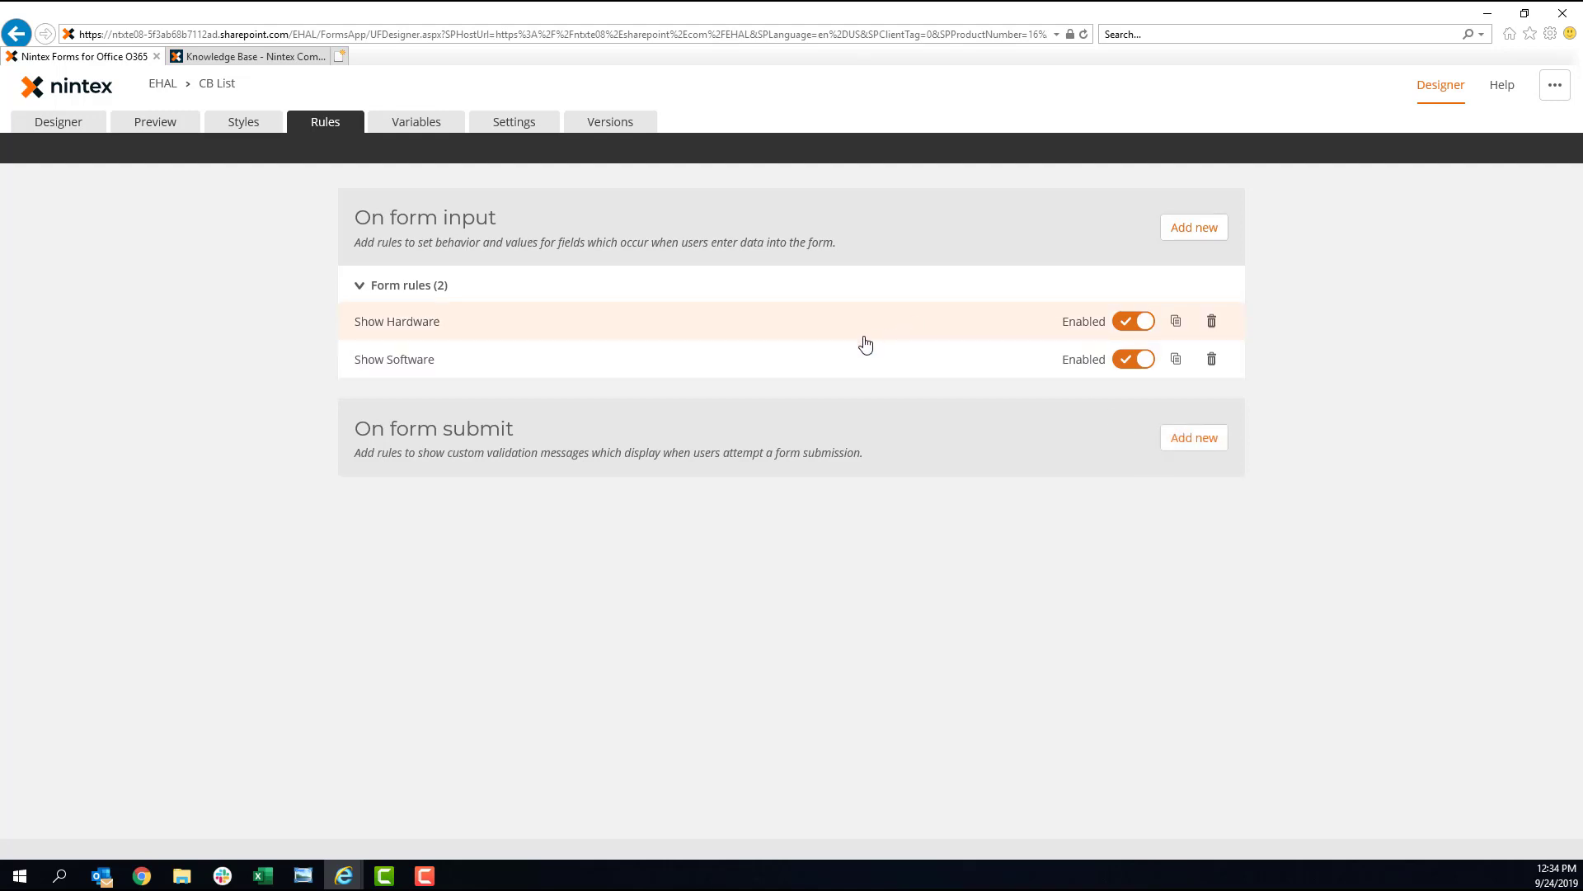
# - Add a Then action to the Show Hardware rule that sets Hardware Name's Required option to Yes
pyautogui.click(863, 336)
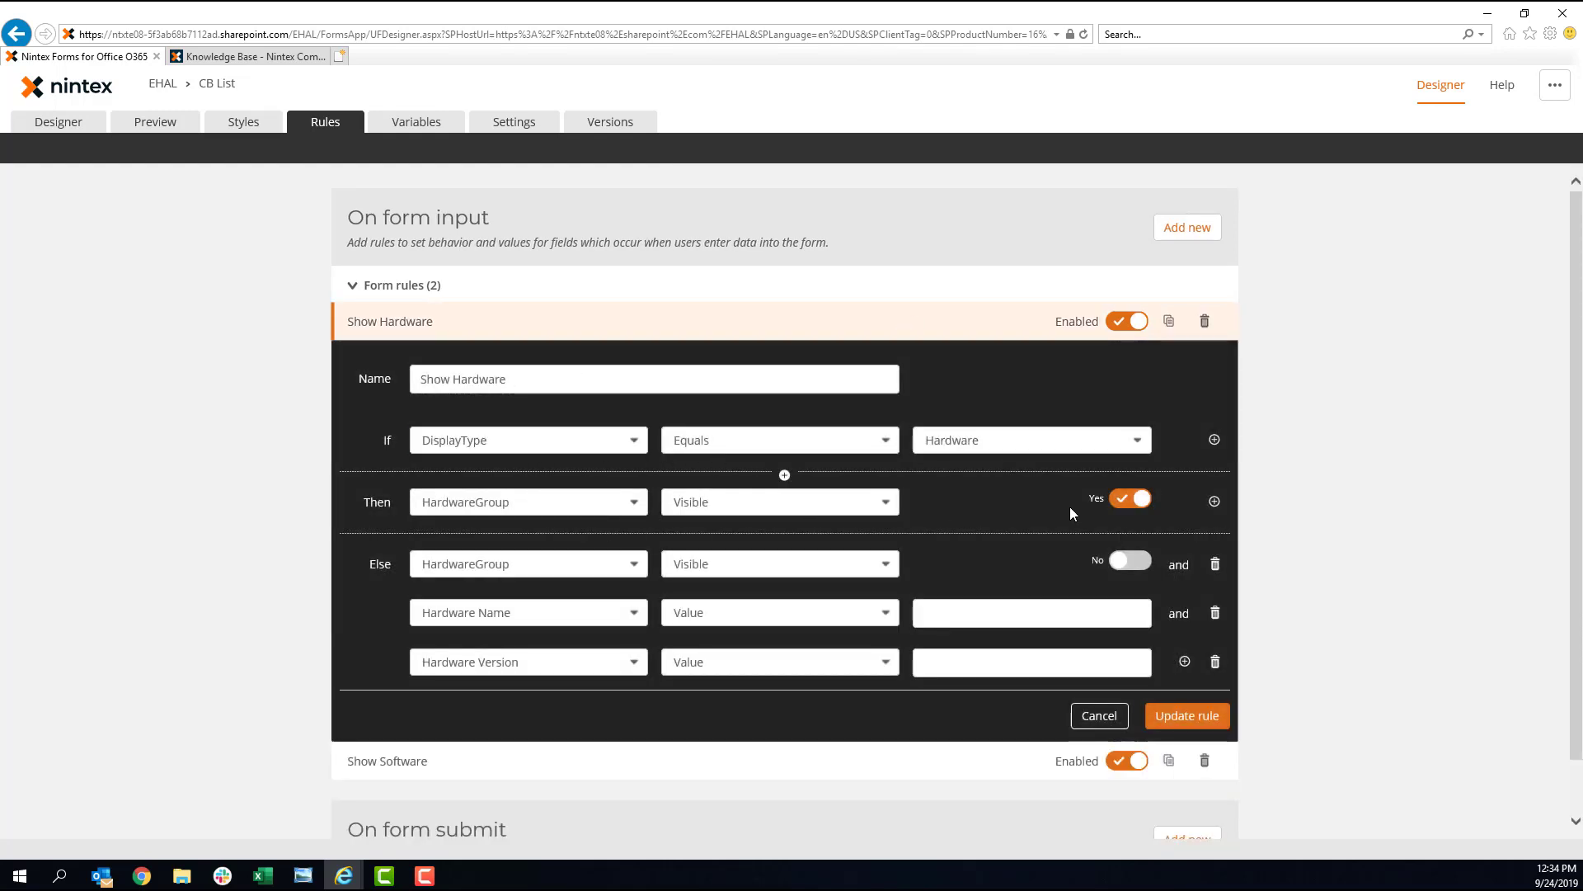
pyautogui.click(1213, 500)
pyautogui.click(428, 548)
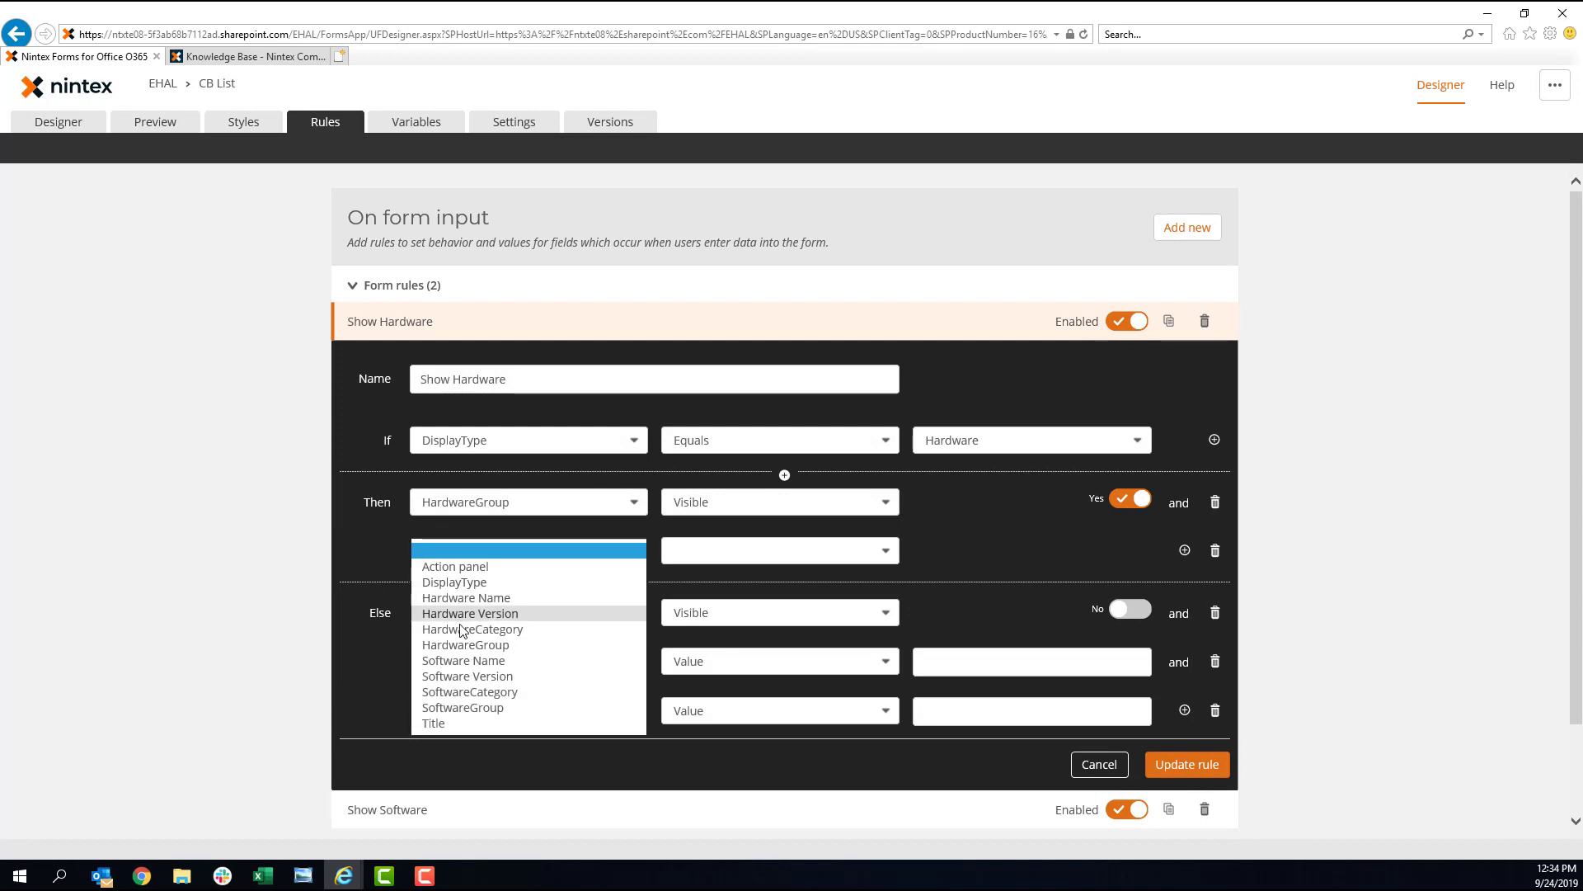
pyautogui.click(466, 597)
pyautogui.click(713, 553)
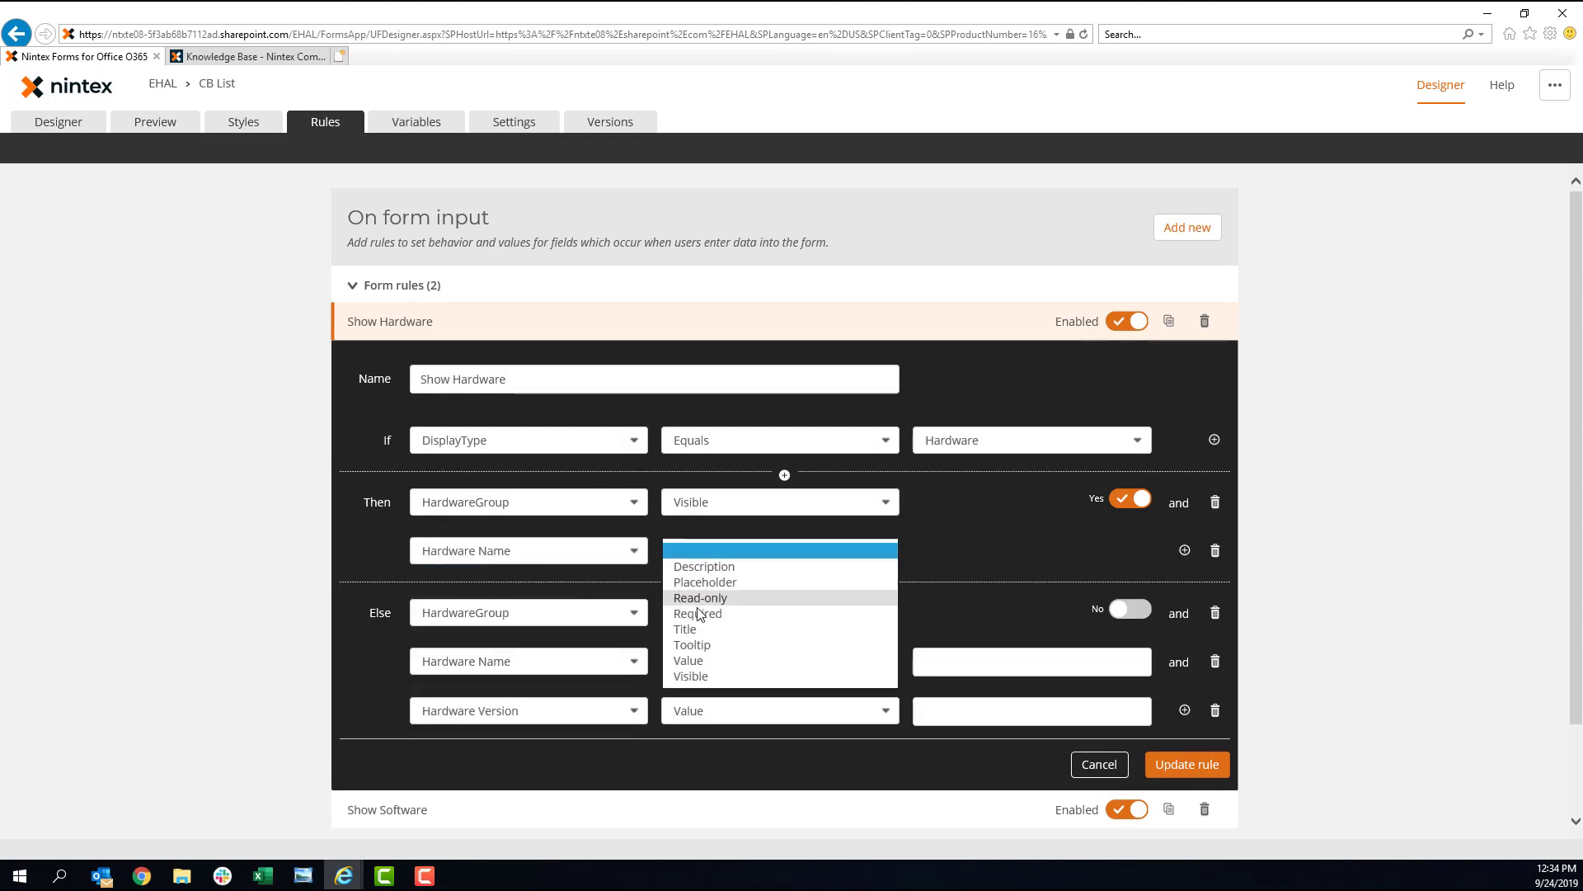
pyautogui.click(761, 614)
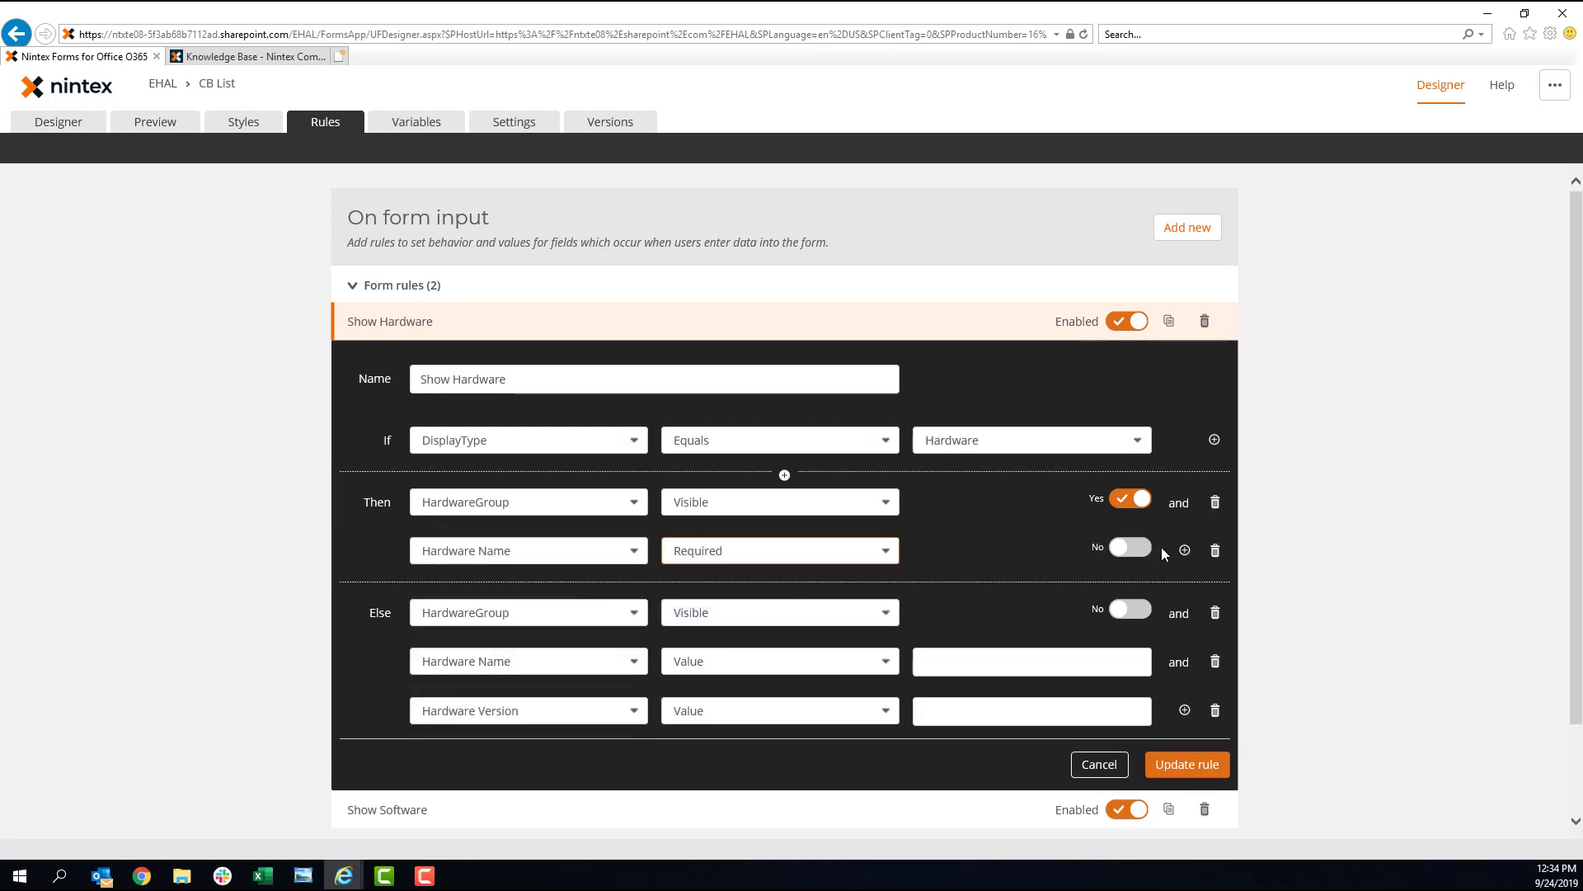
pyautogui.click(1193, 741)
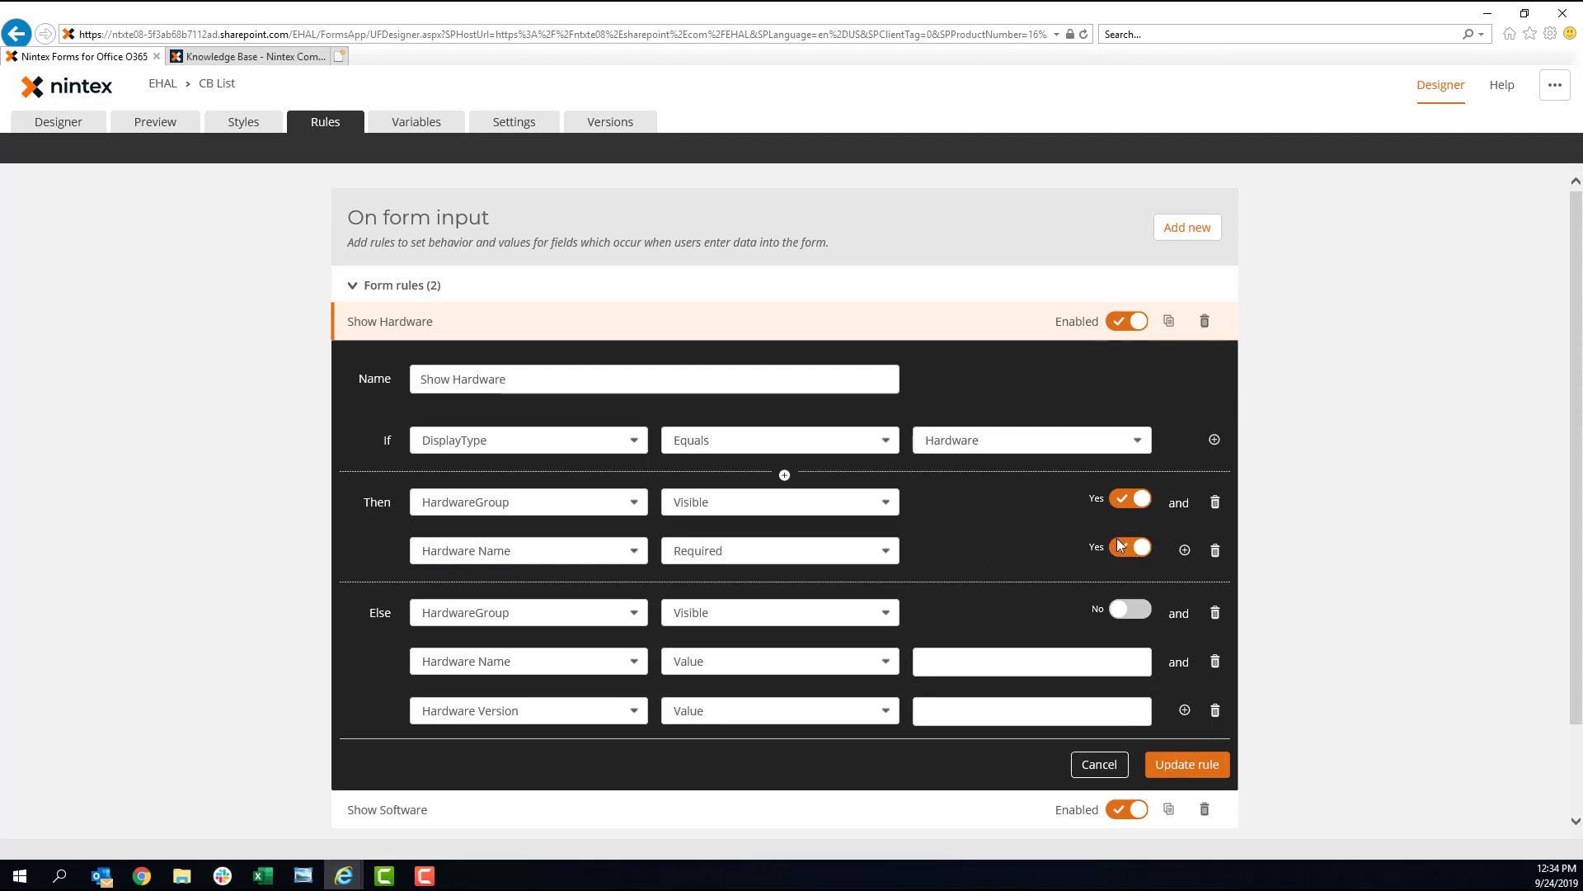
# - Add an Else action setting Hardware Name's Required option to No and update the Show Hardware rule
pyautogui.click(1184, 710)
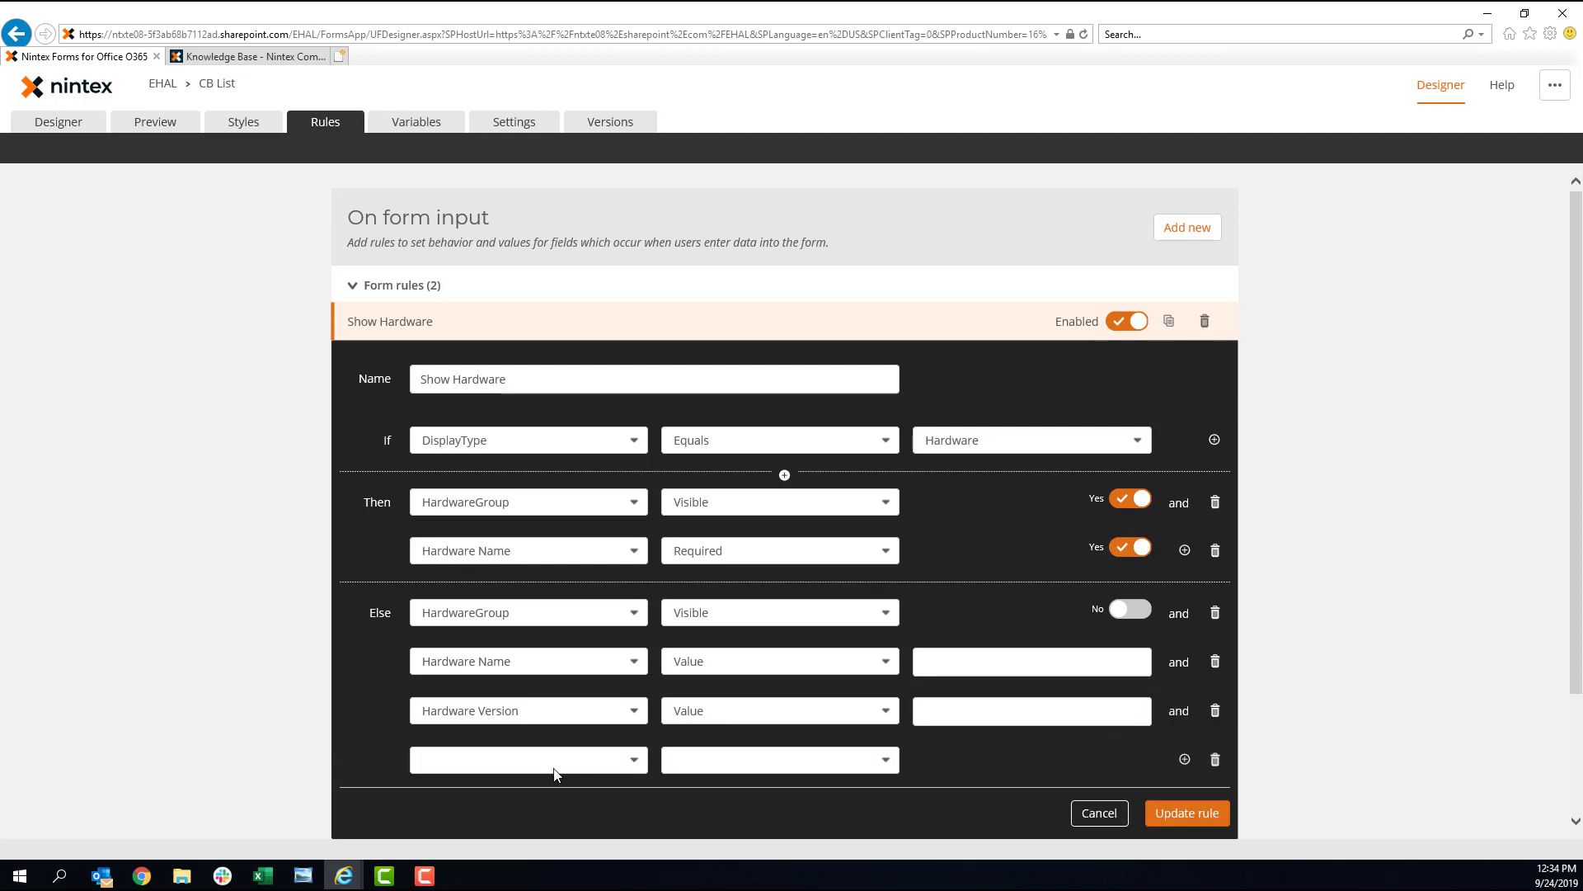
pyautogui.click(535, 761)
pyautogui.click(528, 713)
pyautogui.click(706, 760)
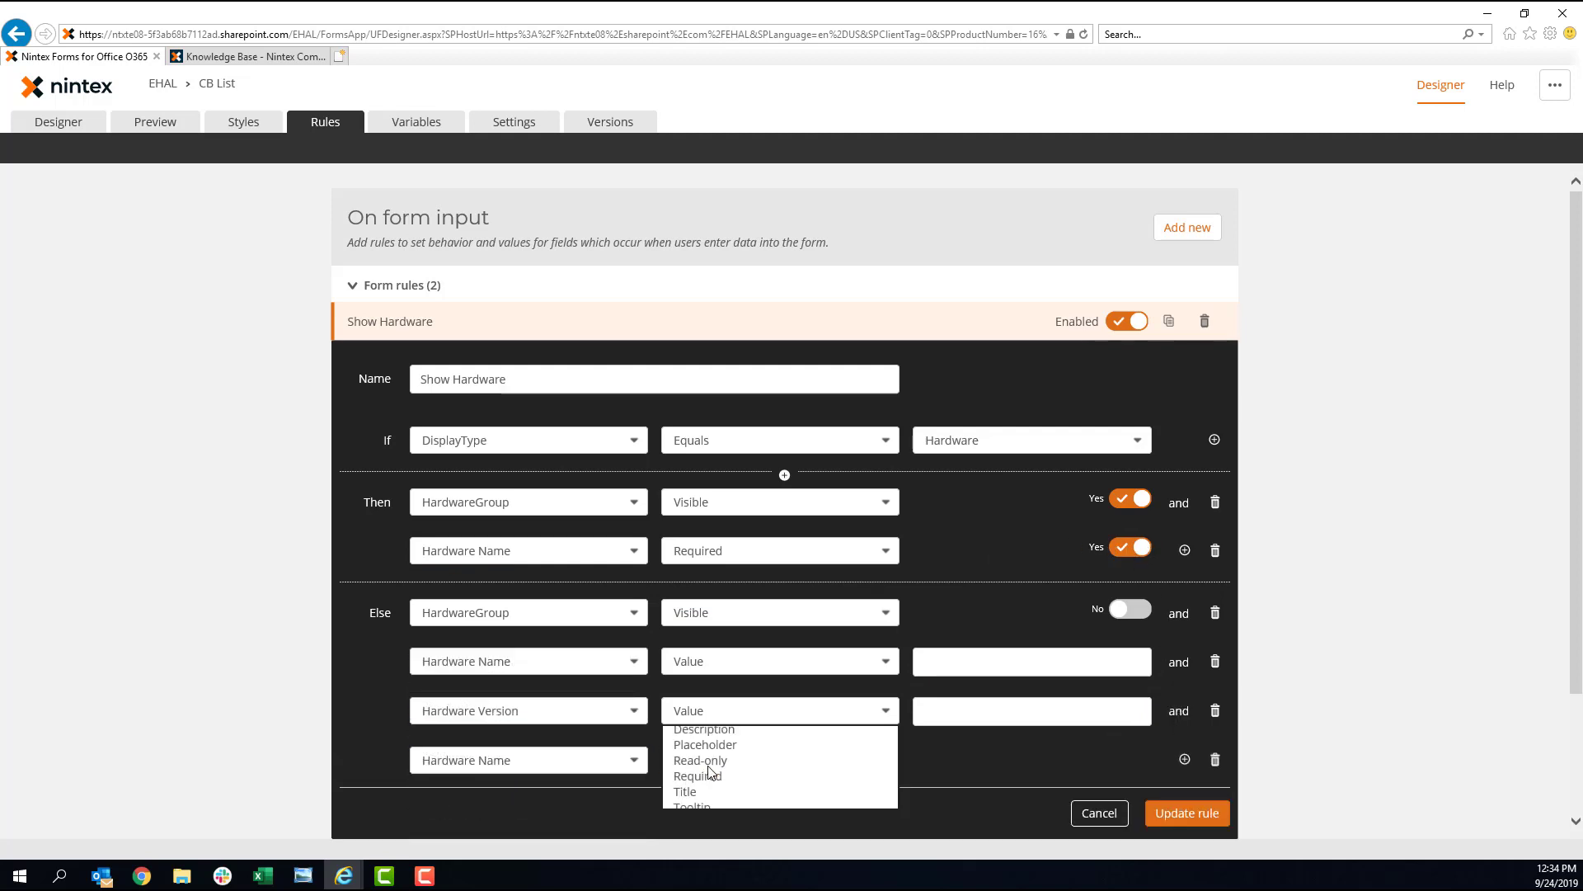
pyautogui.click(708, 776)
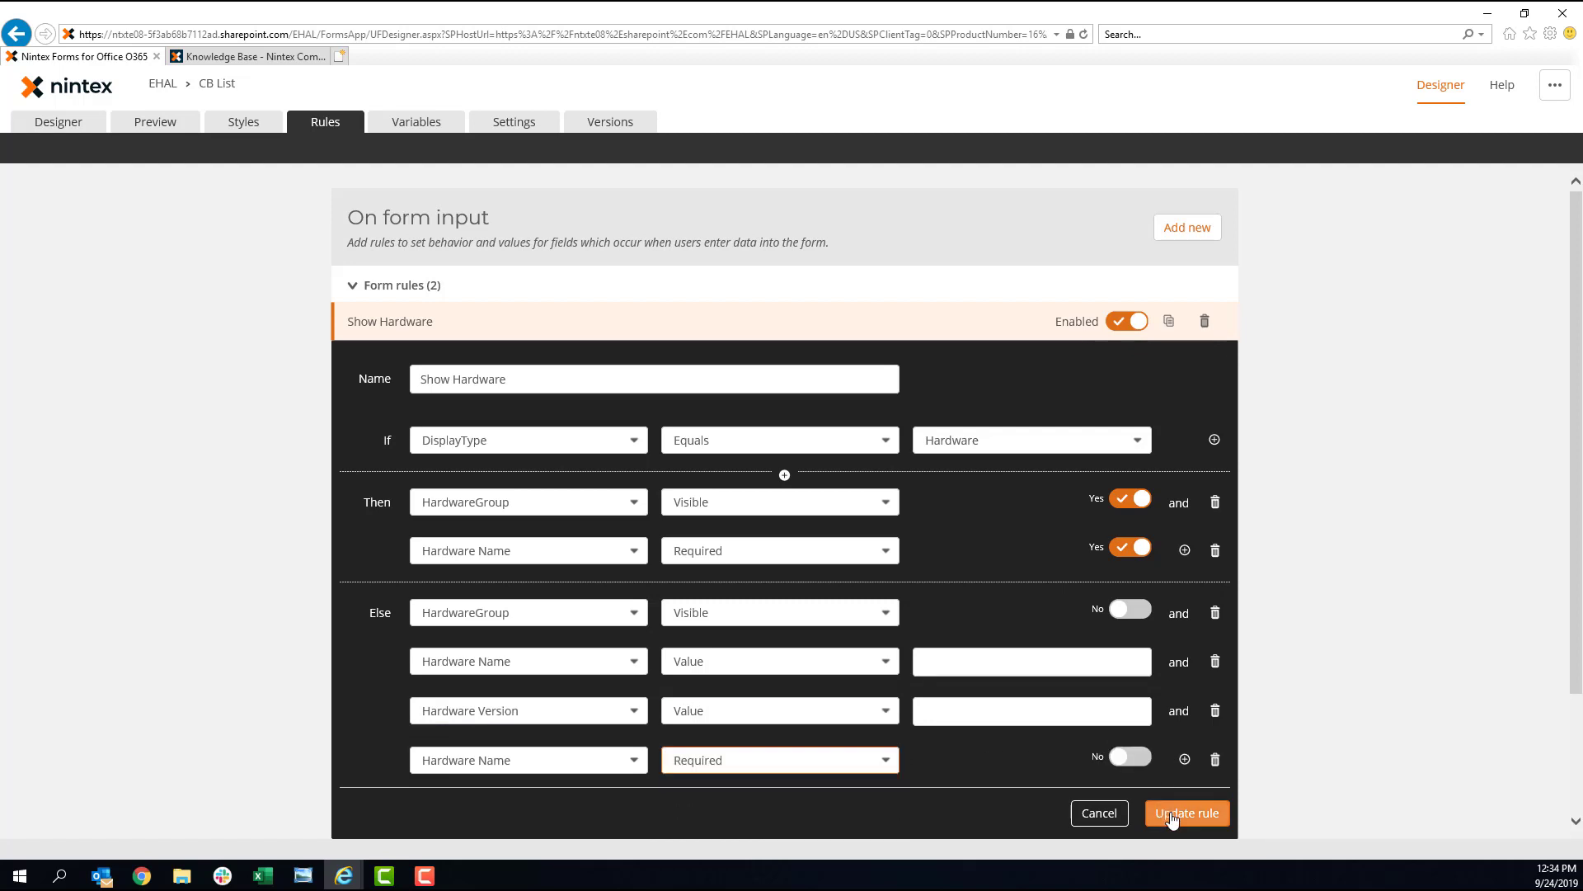
pyautogui.click(907, 321)
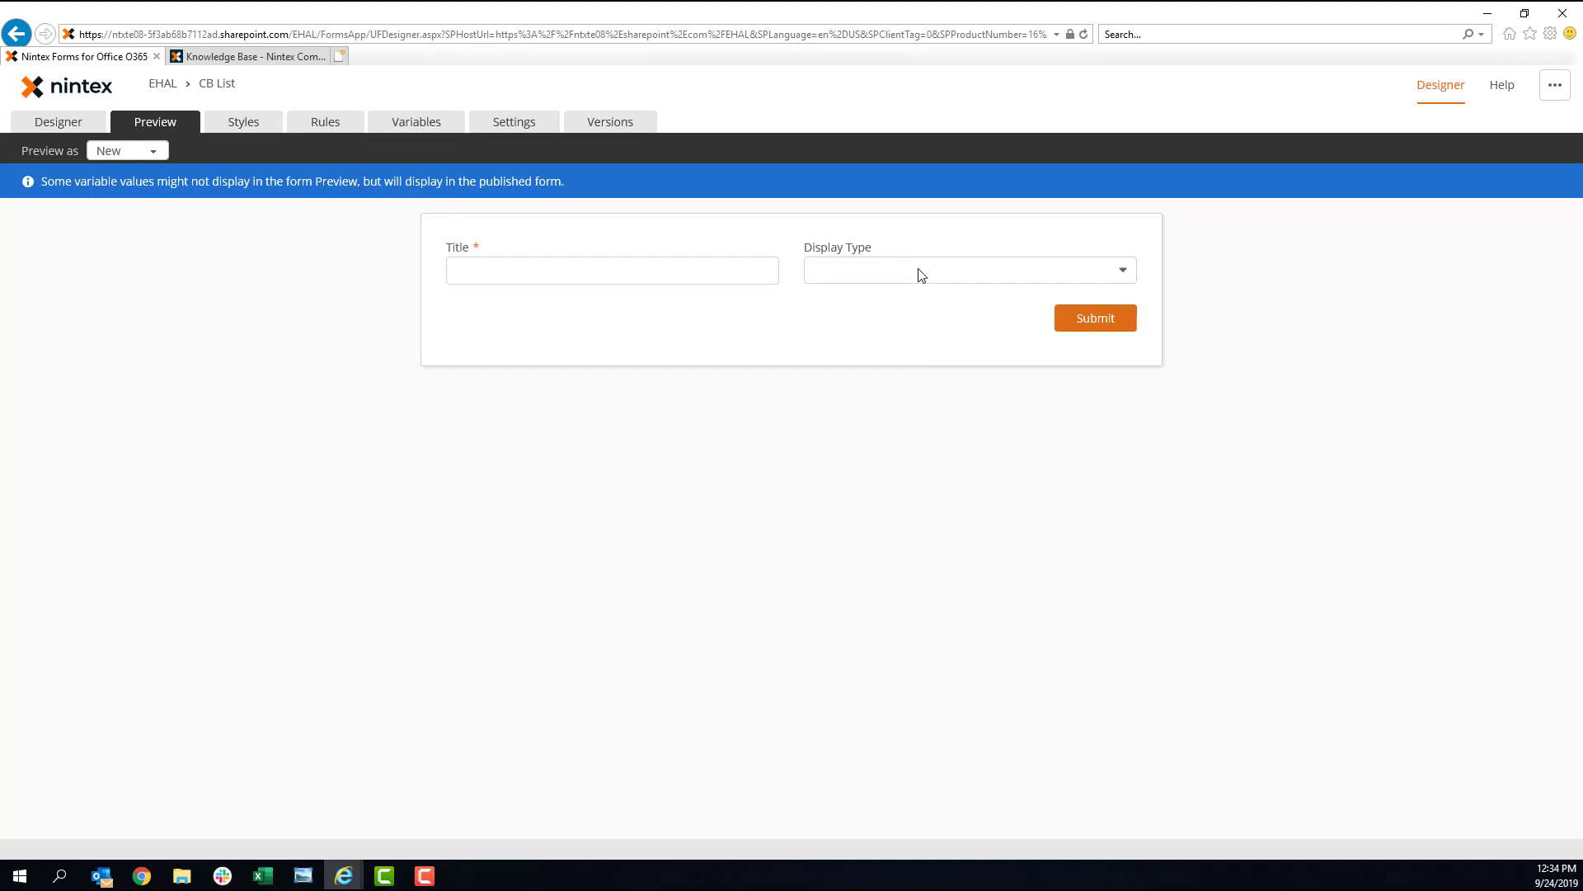
# - Preview the form, switching Display Type between Hardware, Software and blank to check when Hardware Name is required
pyautogui.click(921, 274)
pyautogui.click(883, 289)
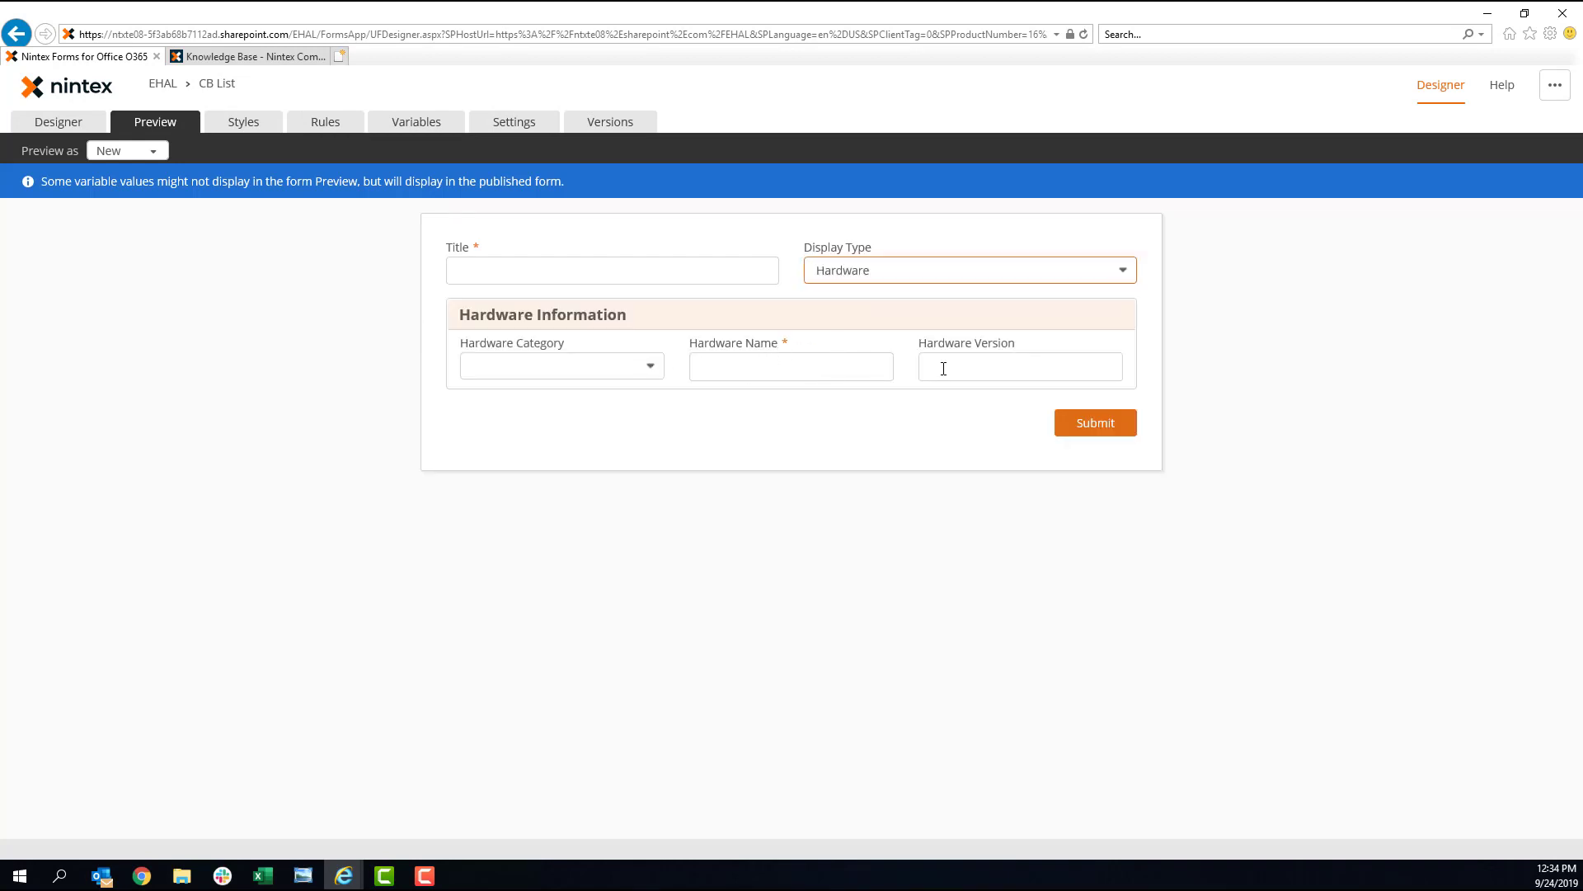
pyautogui.click(1062, 276)
pyautogui.click(961, 308)
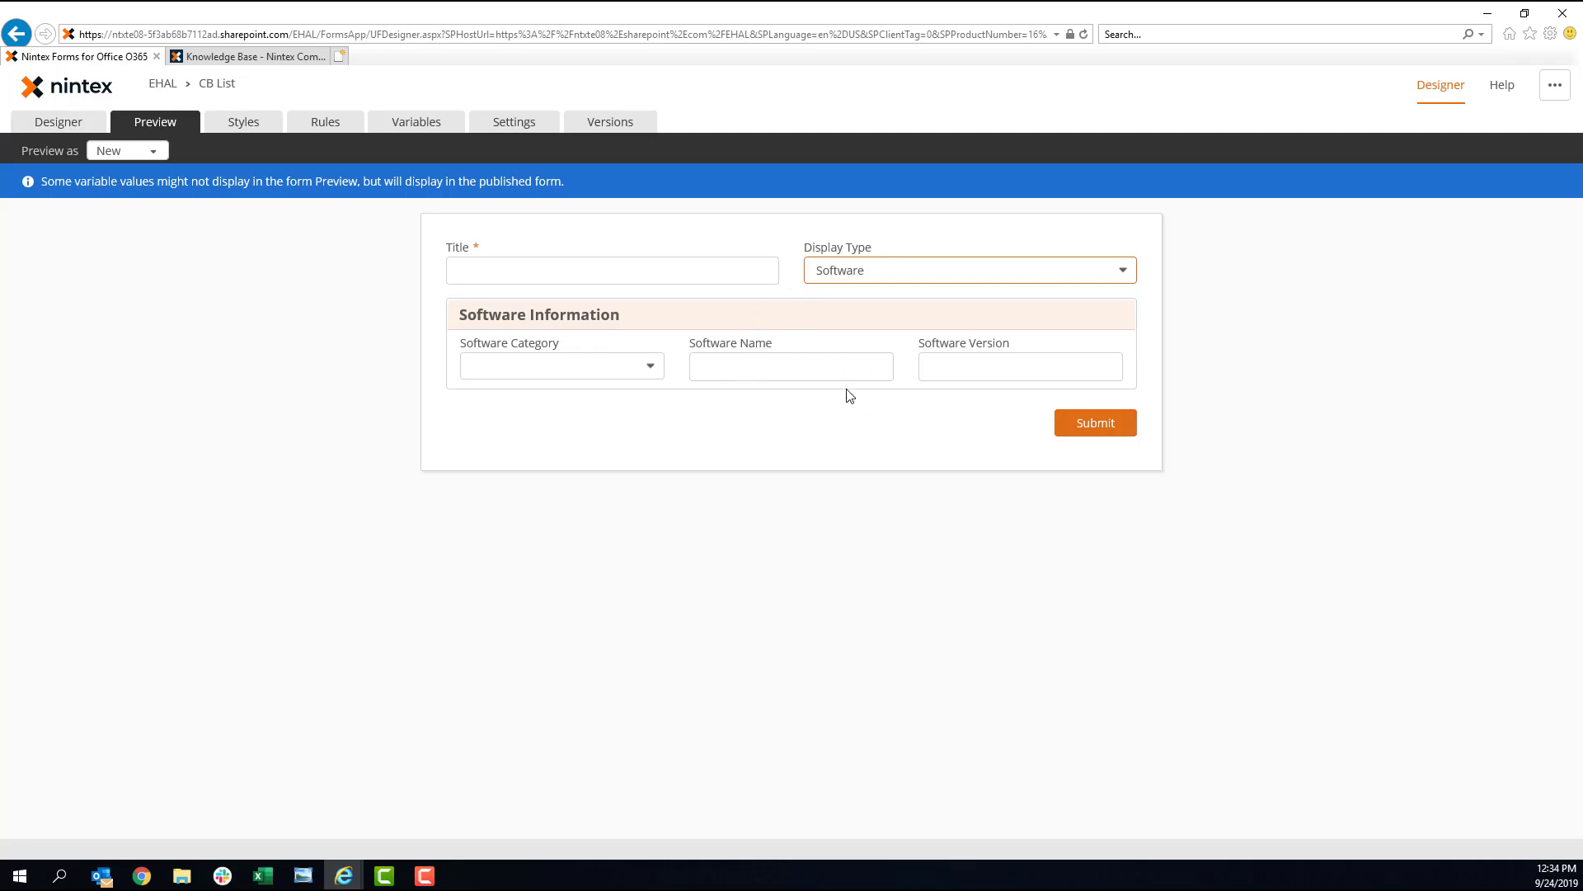
pyautogui.click(894, 272)
pyautogui.click(882, 252)
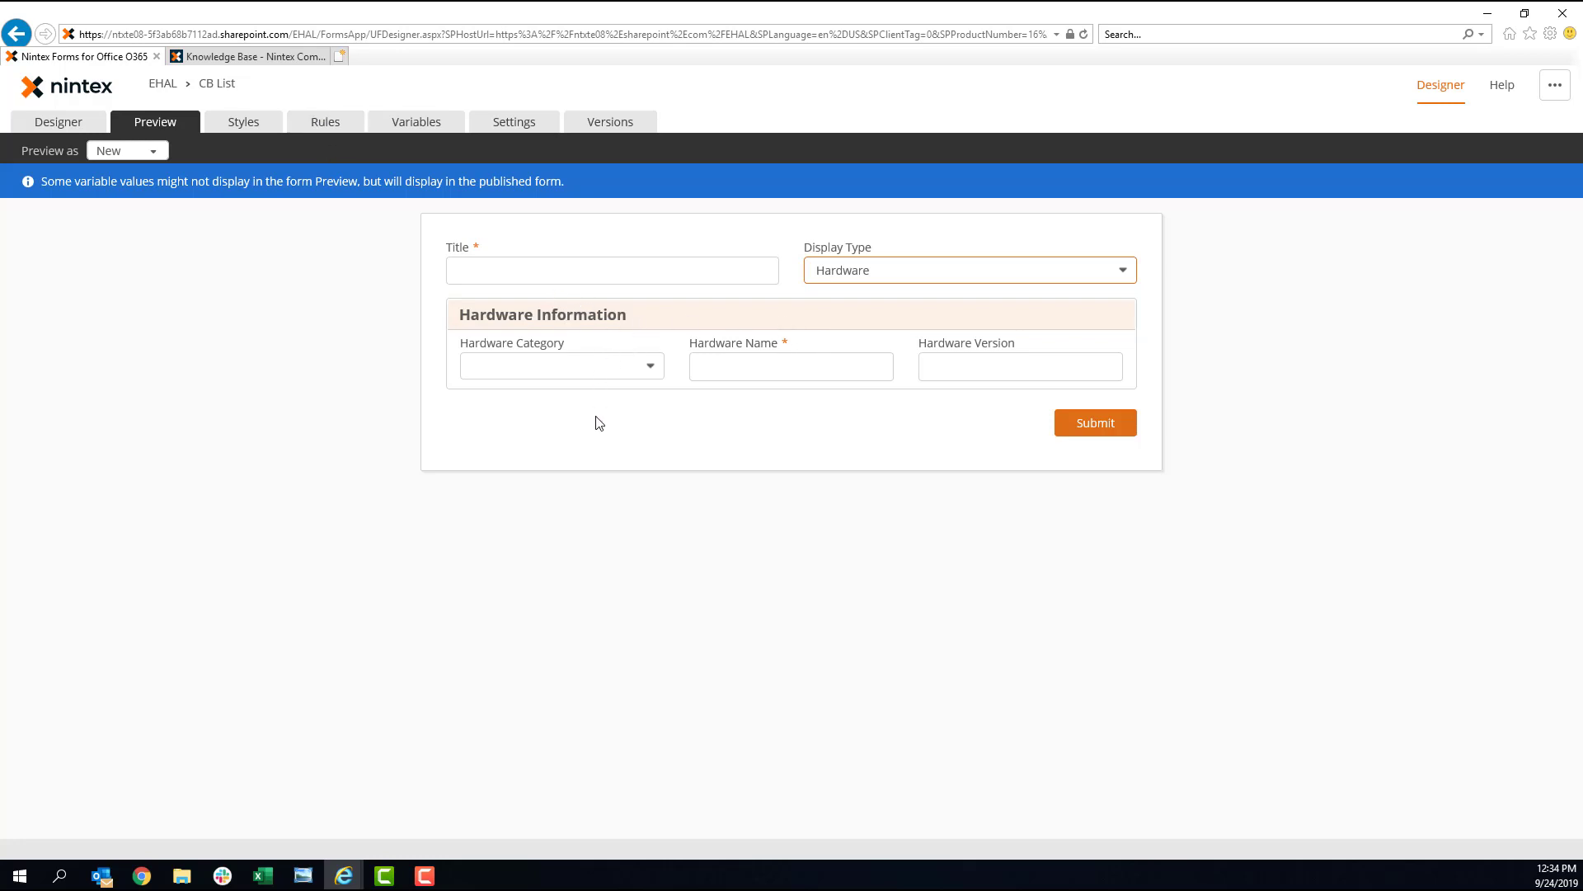
pyautogui.click(895, 271)
pyautogui.click(835, 256)
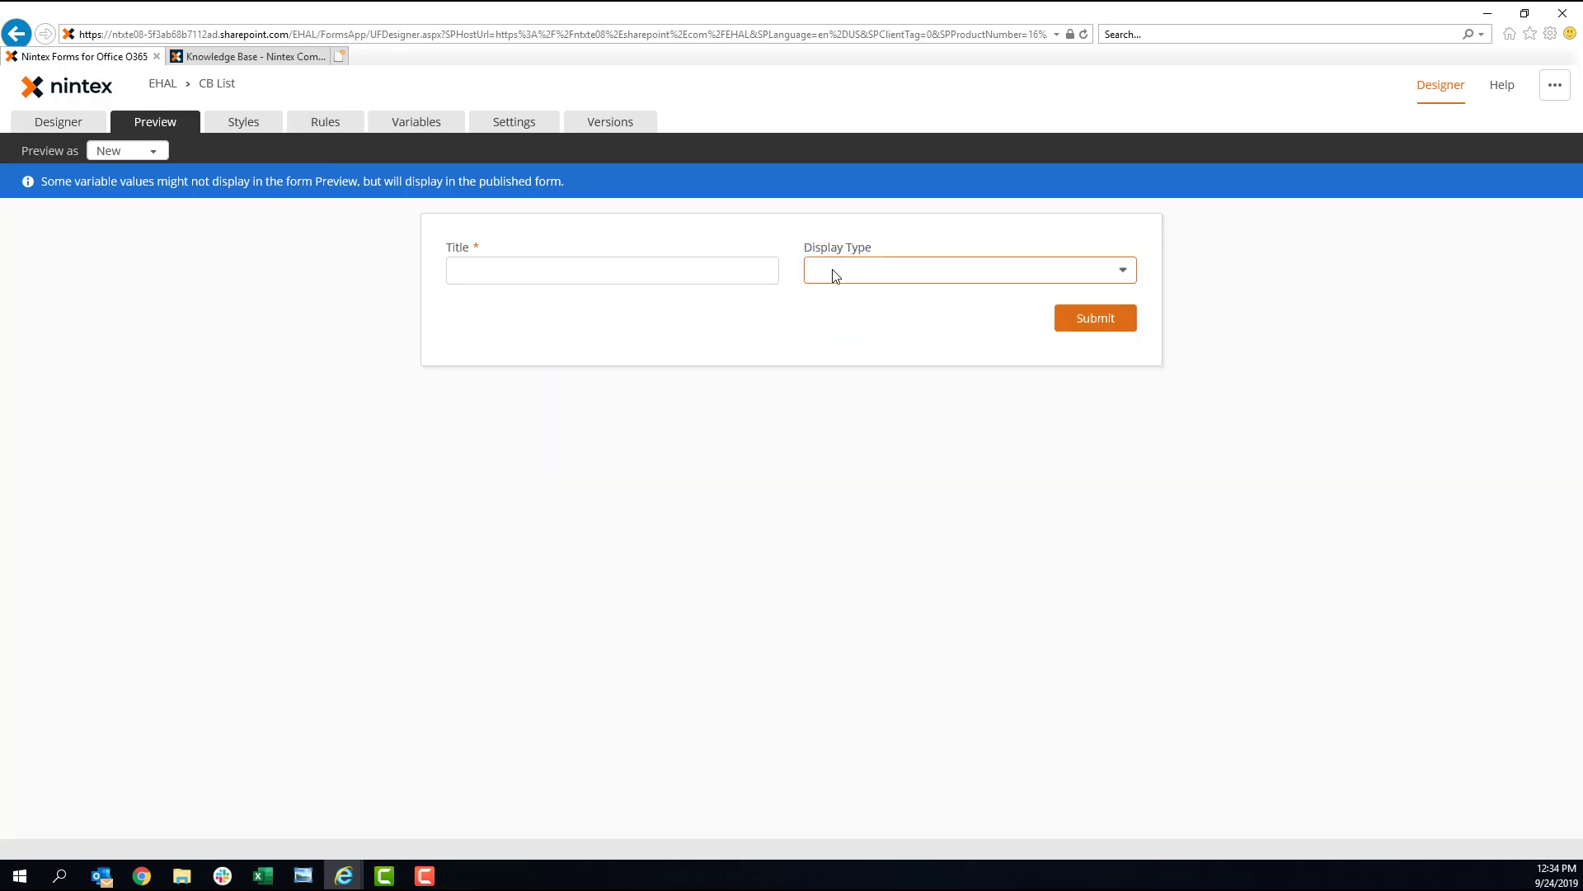